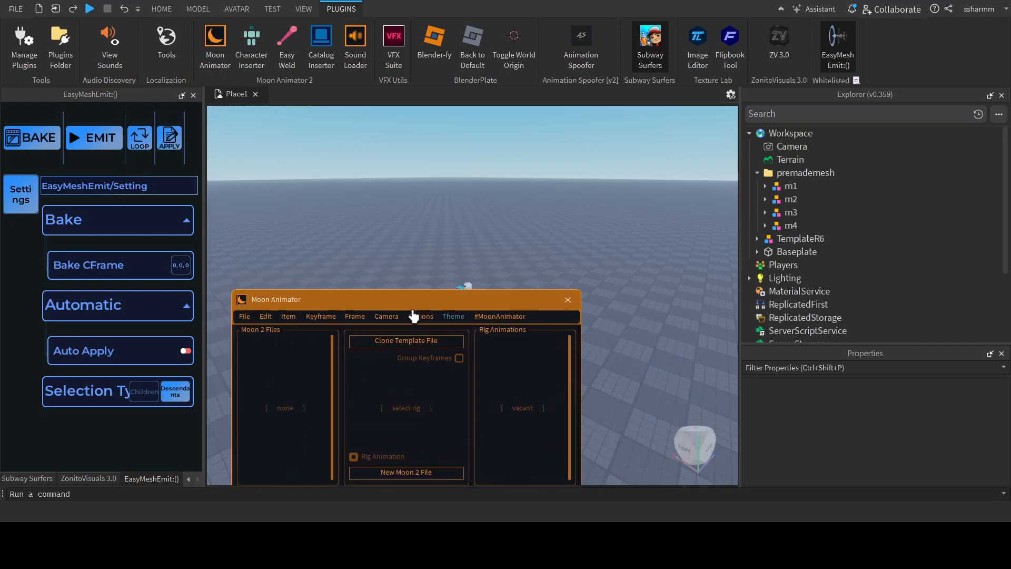
# Move the Moon Animator window down so that the rig in the scene is uncovered.
pyautogui.moveTo(413, 318); pyautogui.dragTo(417, 354, button='right')
pyautogui.press('w')
pyautogui.press('s')
pyautogui.press('s')
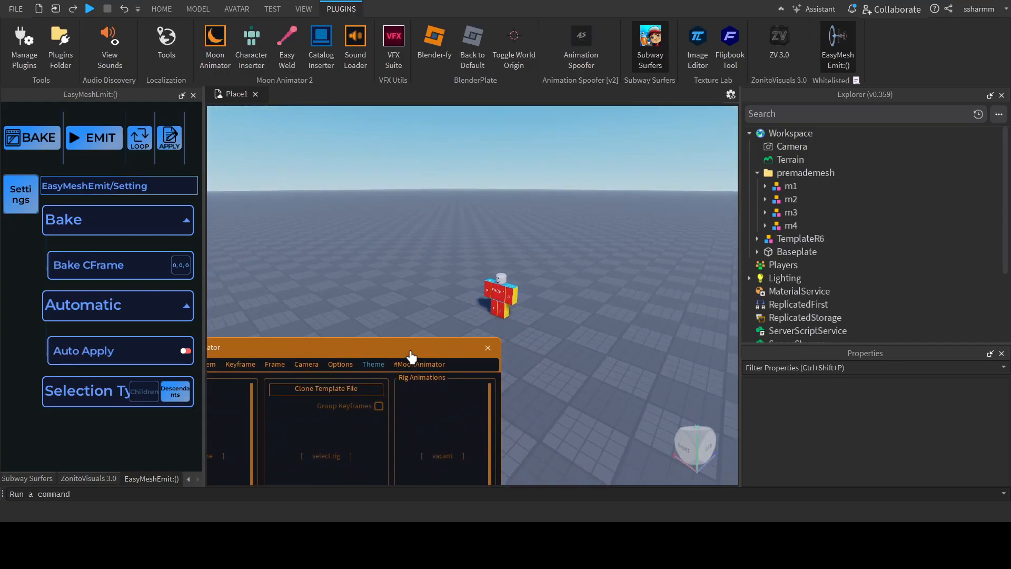
pyautogui.moveTo(408, 349); pyautogui.dragTo(407, 445)
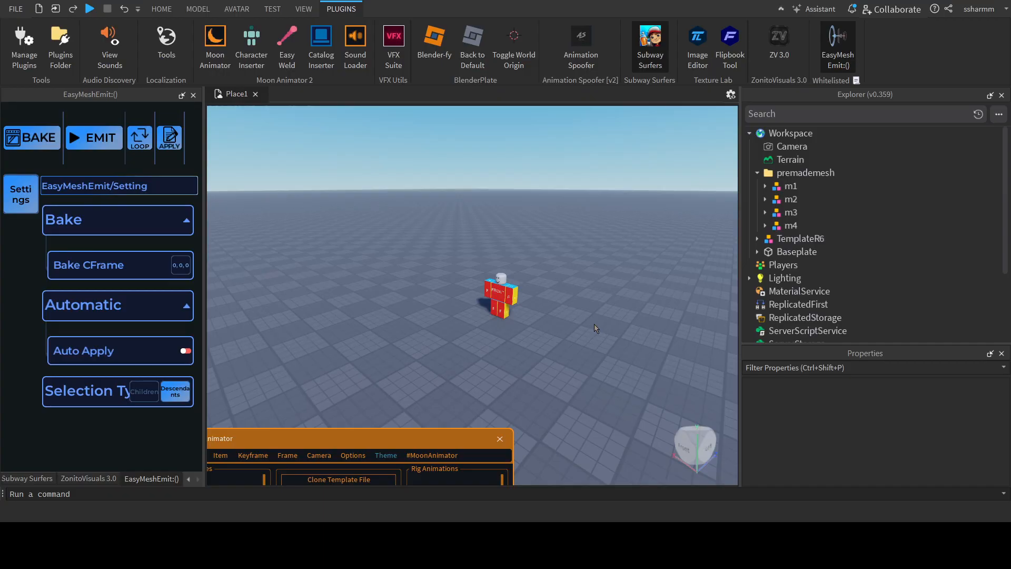
# Select the m1 to m4 models in the premademesh folder and emit them repeatedly to preview the mesh effect.
pyautogui.click(790, 186)
pyautogui.keyDown('shift'); pyautogui.click(789, 227); pyautogui.keyUp('shift')
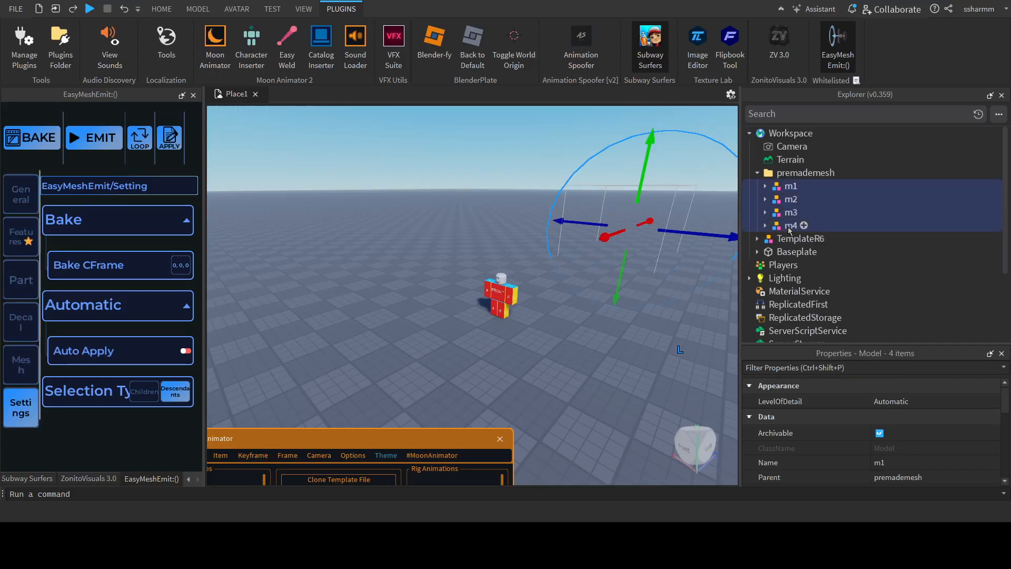
pyautogui.press('f')
pyautogui.moveTo(413, 212); pyautogui.dragTo(435, 235, button='right')
pyautogui.click(117, 143)
pyautogui.click(116, 143)
pyautogui.click(116, 143)
pyautogui.click(116, 143)
pyautogui.click(116, 144)
# Select the TemplateR6 rig and open its VFX_TEST_ANIMATION in Moon Animator.
pyautogui.click(292, 204)
pyautogui.moveTo(293, 204); pyautogui.dragTo(316, 194, button='right')
pyautogui.click(445, 293)
pyautogui.press('f')
pyautogui.moveTo(431, 441); pyautogui.dragTo(323, 303)
pyautogui.click(349, 374)
pyautogui.scroll(-5, 481, 379)
pyautogui.moveTo(483, 380); pyautogui.dragTo(479, 377, button='right')
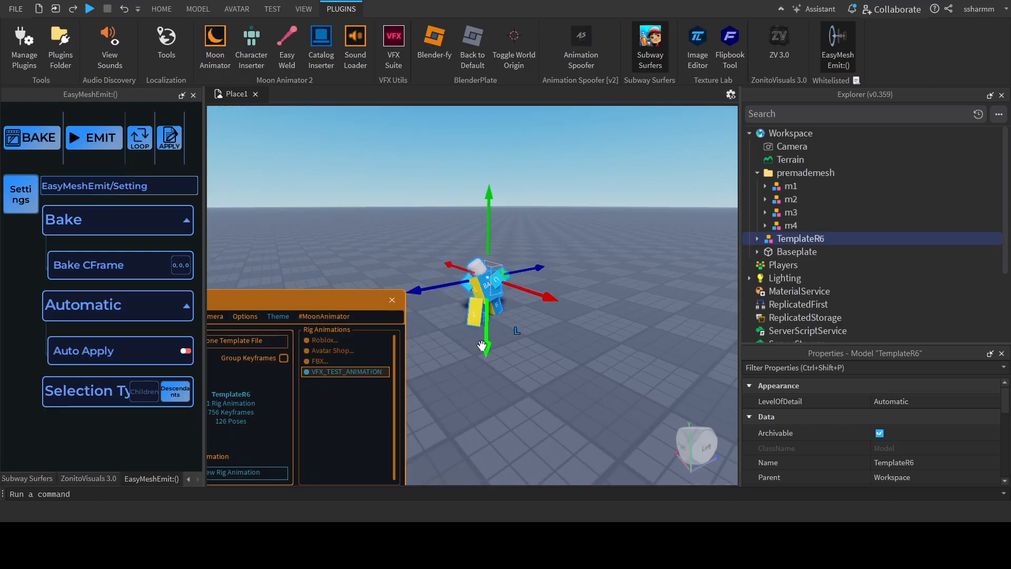
pyautogui.doubleClick(365, 372)
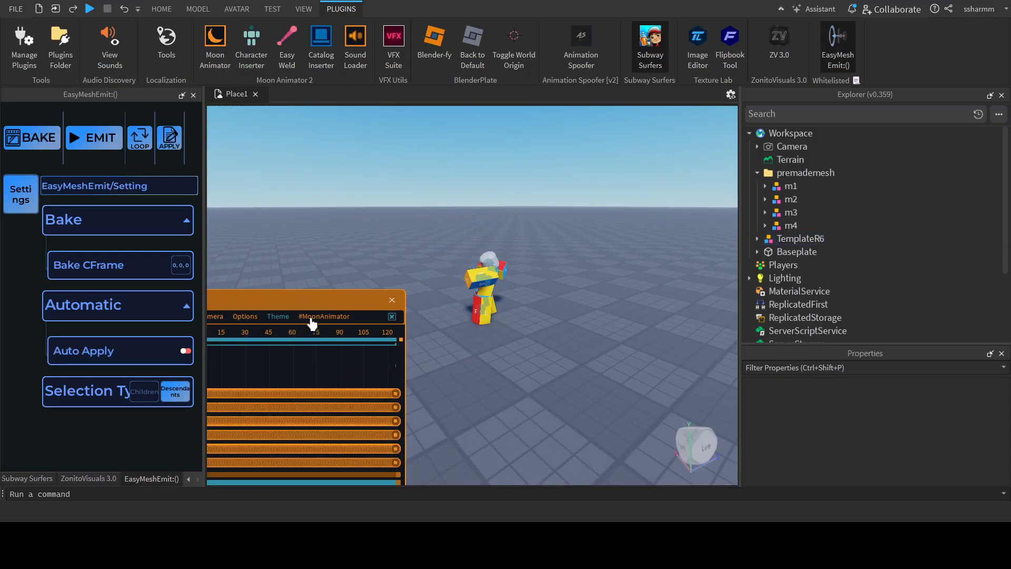
# Move the timeline's playhead to frame 88 and add an event keyframe there on the TemplateR6 Events track.
pyautogui.moveTo(310, 303); pyautogui.dragTo(435, 294)
pyautogui.moveTo(321, 362); pyautogui.dragTo(629, 499)
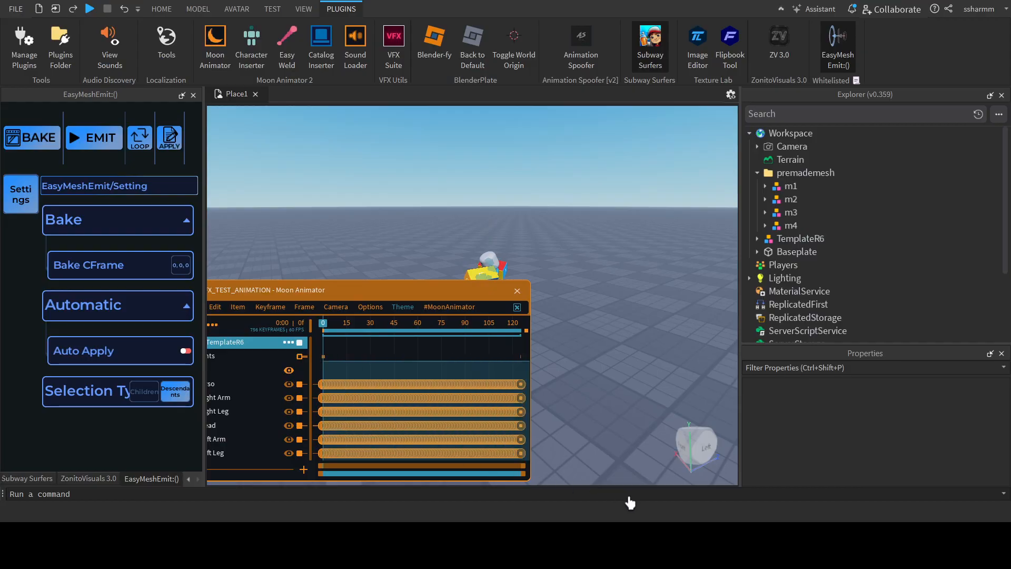
pyautogui.click(392, 432)
pyautogui.moveTo(389, 303); pyautogui.dragTo(379, 349)
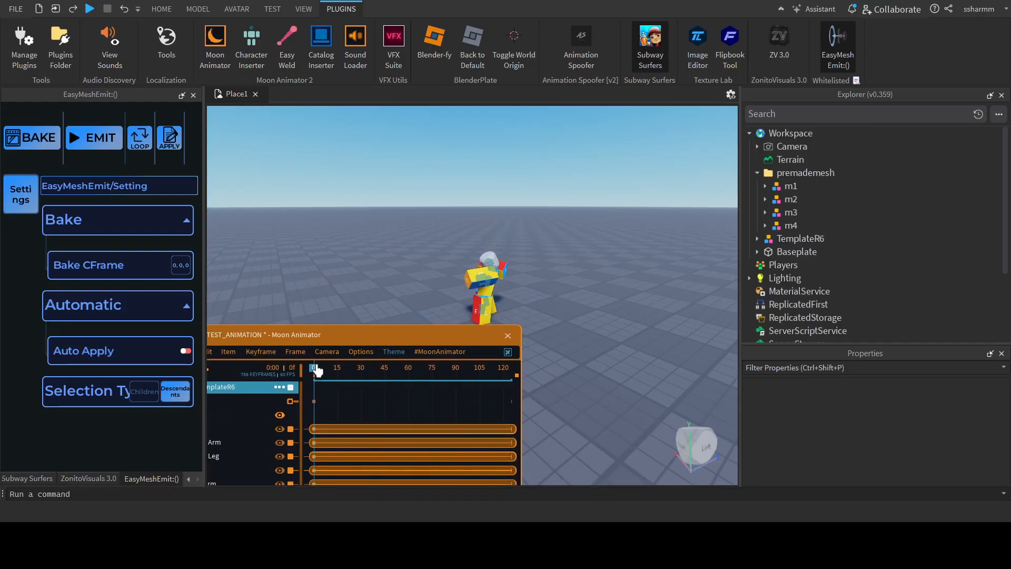
pyautogui.moveTo(317, 372); pyautogui.dragTo(457, 398)
pyautogui.doubleClick(245, 405)
pyautogui.click(485, 403)
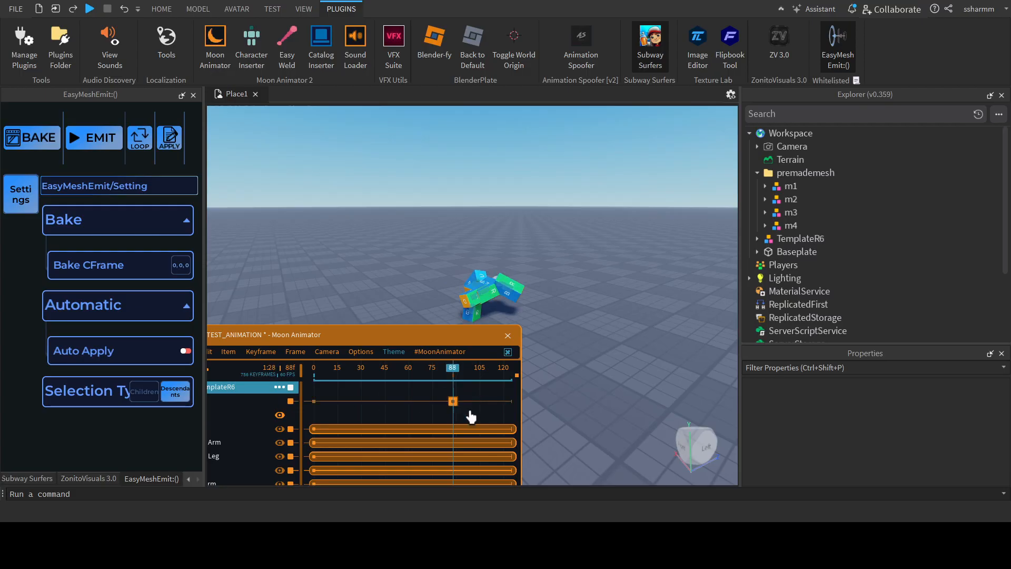
# Open the frame 88 event keyframe for editing and add an event entry named "iwantthismeshhere".
pyautogui.moveTo(386, 338); pyautogui.dragTo(495, 265)
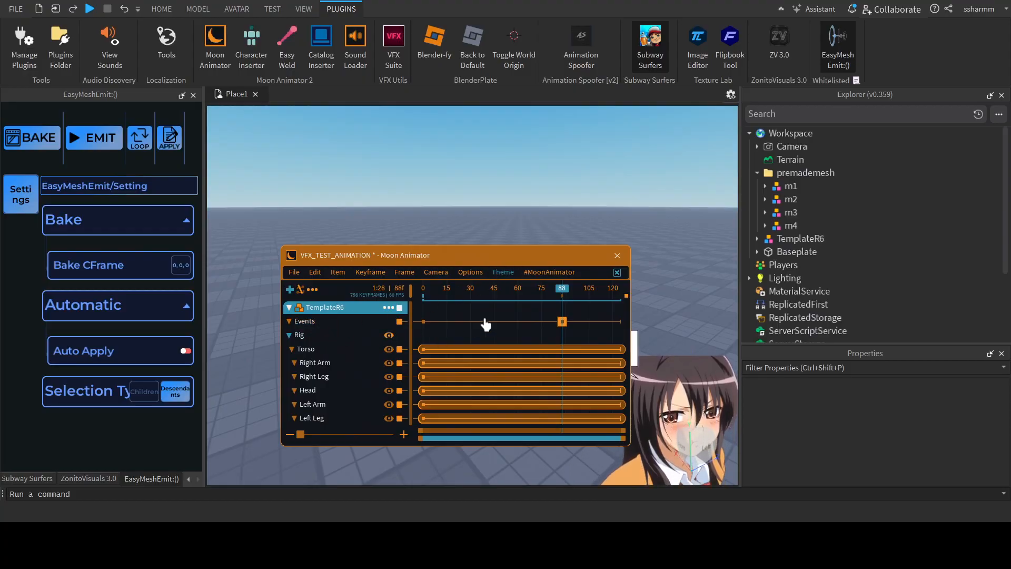
pyautogui.moveTo(529, 260); pyautogui.dragTo(574, 290)
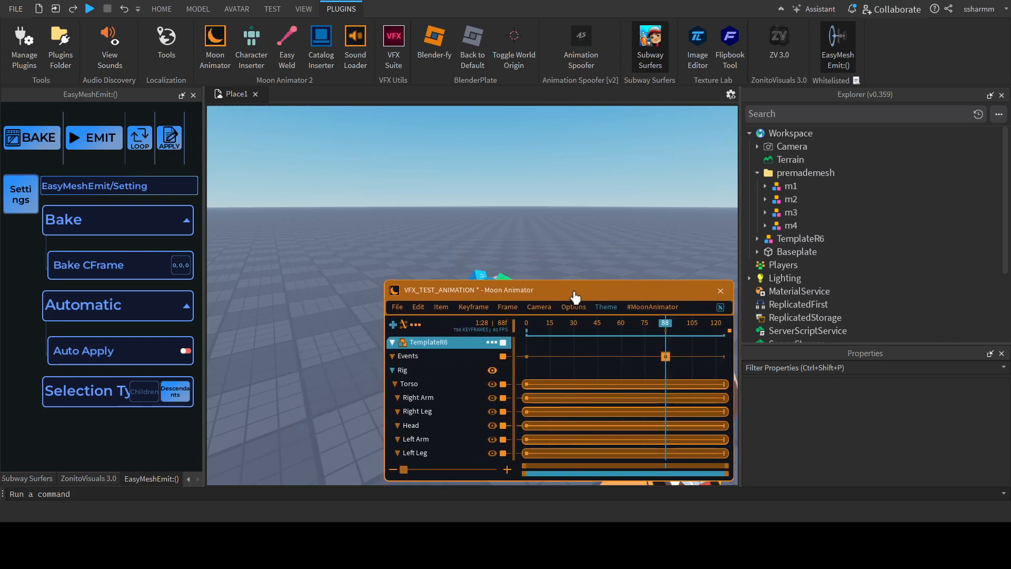
pyautogui.doubleClick(666, 361)
pyautogui.moveTo(559, 348); pyautogui.dragTo(343, 141)
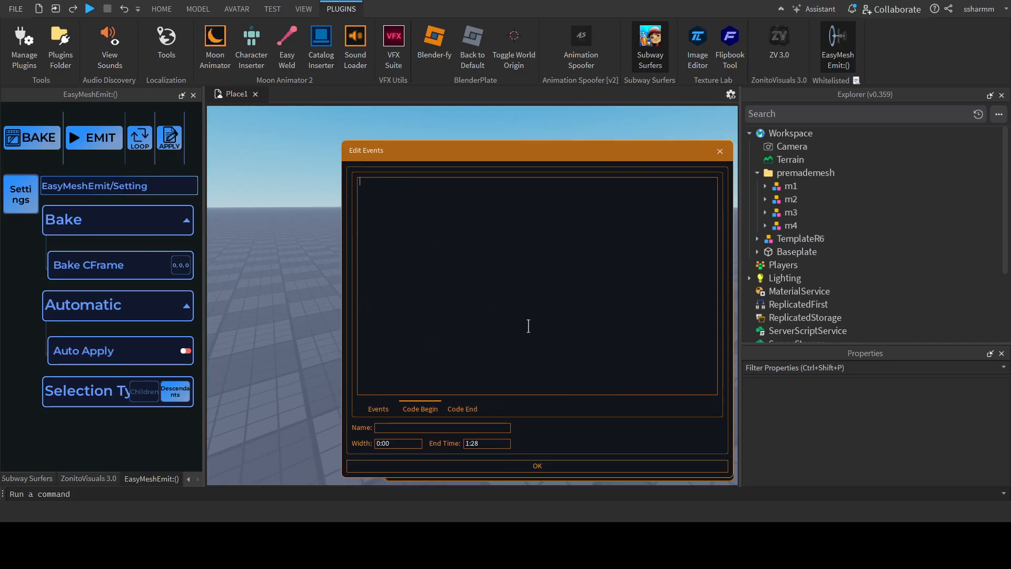
pyautogui.click(376, 411)
pyautogui.click(361, 271)
pyautogui.moveTo(424, 184); pyautogui.dragTo(369, 181)
pyautogui.press('BackSpace')
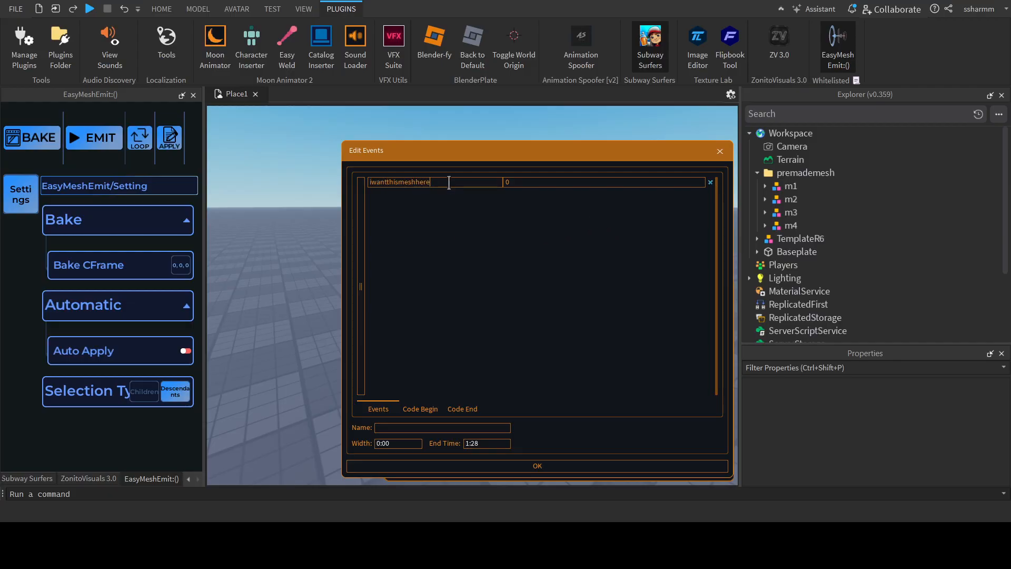
pyautogui.hotkey('ctrl', 'a')
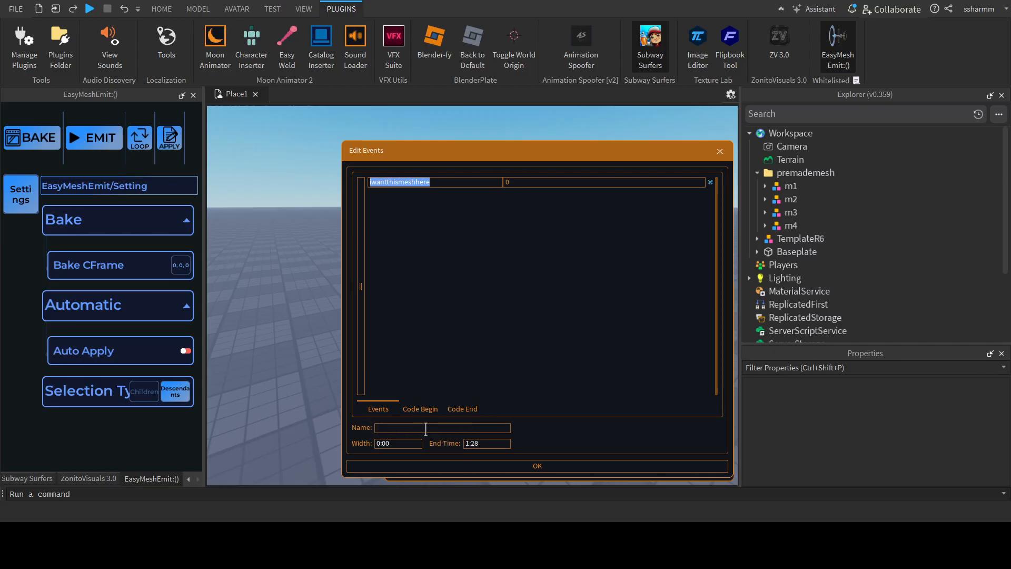
# Show the event's Code Begin section, close the event editor without saving, and move the animation window off the rig.
pyautogui.click(426, 409)
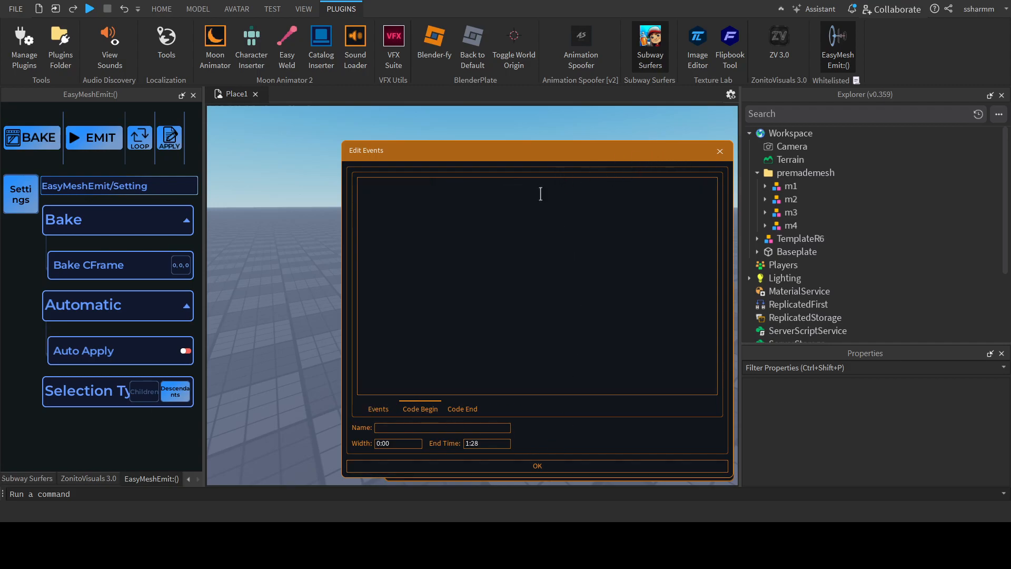
pyautogui.moveTo(585, 158); pyautogui.dragTo(454, 179)
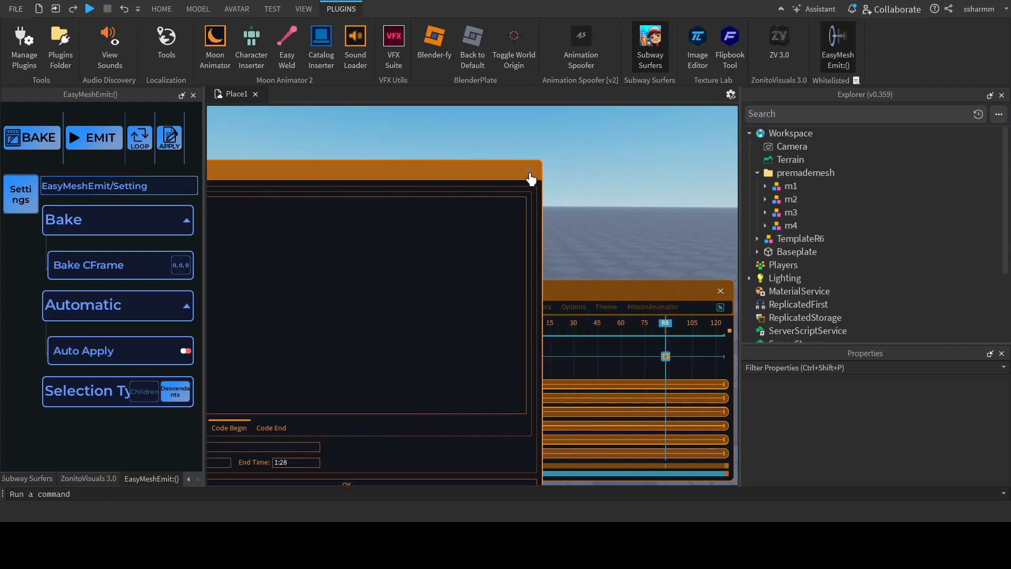
pyautogui.click(529, 174)
pyautogui.moveTo(628, 291); pyautogui.dragTo(389, 381)
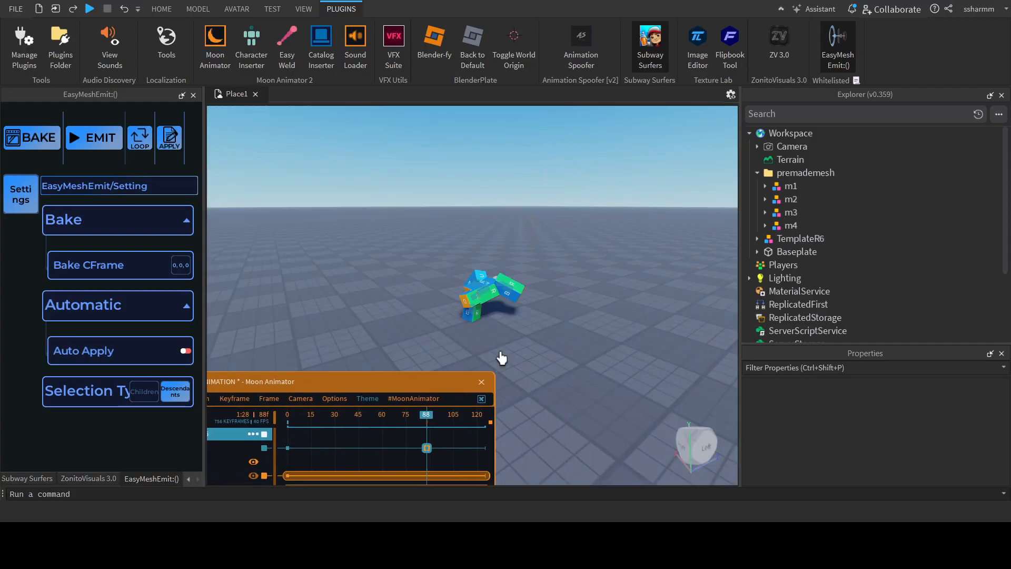
# Move the m1 to m4 mesh models together onto the rig and emit them to check their placement.
pyautogui.click(782, 190)
pyautogui.keyDown('shift'); pyautogui.click(786, 228); pyautogui.keyUp('shift')
pyautogui.moveTo(532, 219); pyautogui.dragTo(542, 218, button='right')
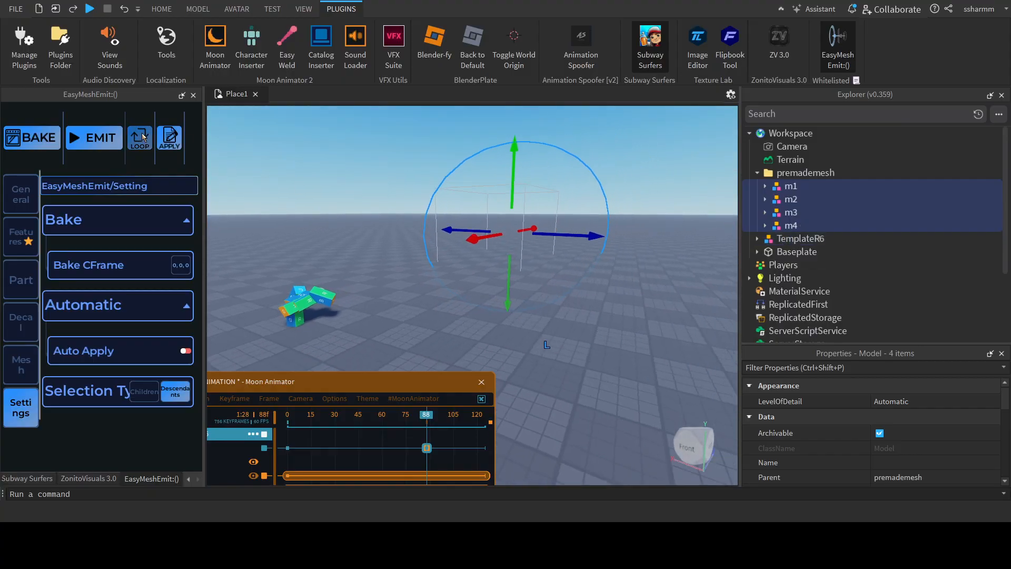
pyautogui.click(106, 139)
pyautogui.moveTo(422, 219); pyautogui.dragTo(465, 234, button='right')
pyautogui.moveTo(535, 271); pyautogui.dragTo(376, 266)
pyautogui.moveTo(438, 219); pyautogui.dragTo(436, 245)
pyautogui.press('w')
pyautogui.moveTo(436, 244); pyautogui.dragTo(513, 283, button='right')
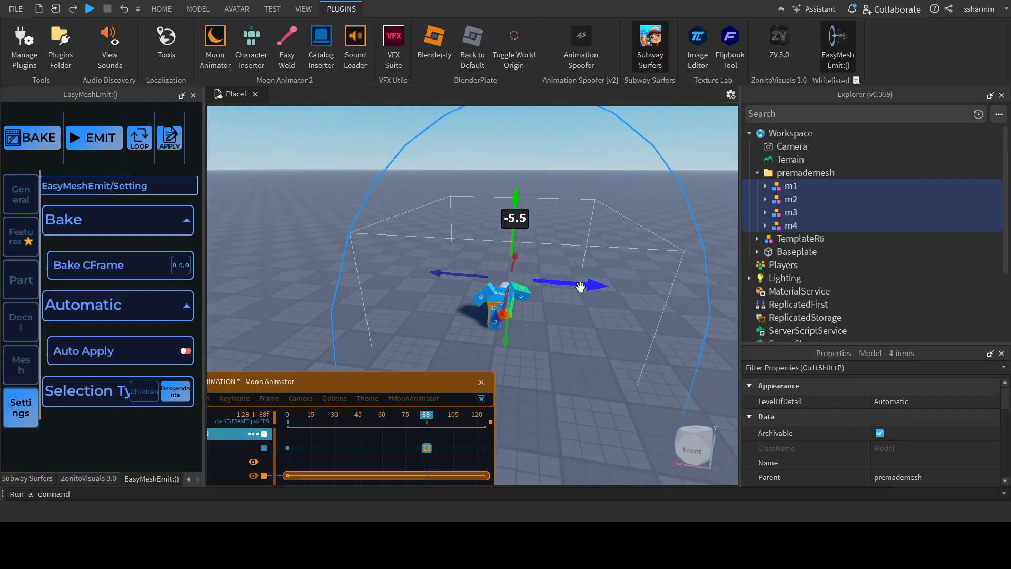
pyautogui.moveTo(580, 287); pyautogui.dragTo(567, 287)
pyautogui.click(109, 146)
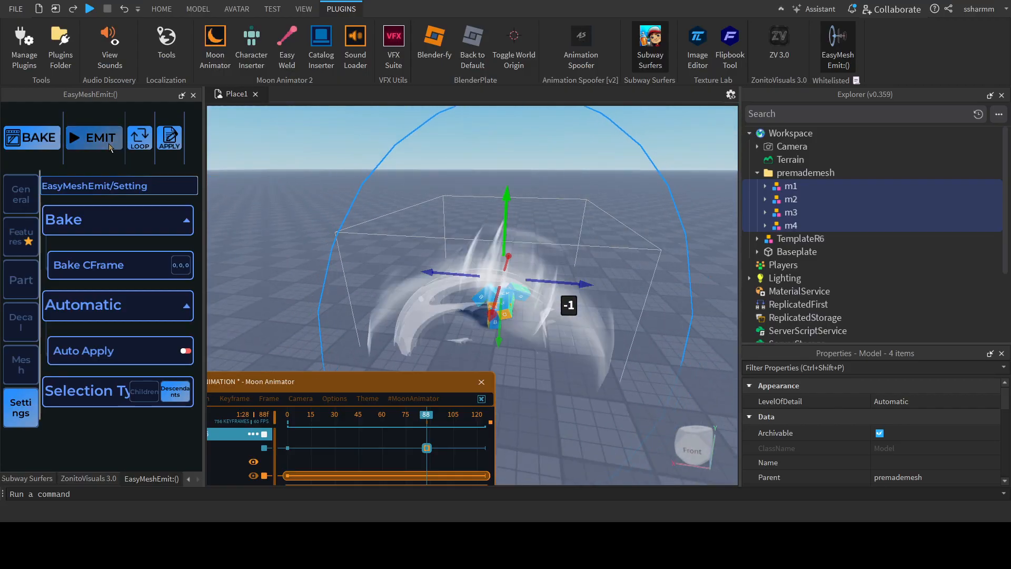
# Shift the selected mesh models 5 studs away from the rig and emit them.
pyautogui.press('d')
pyautogui.moveTo(232, 171); pyautogui.dragTo(243, 172, button='right')
pyautogui.moveTo(527, 269); pyautogui.dragTo(550, 261)
pyautogui.click(106, 141)
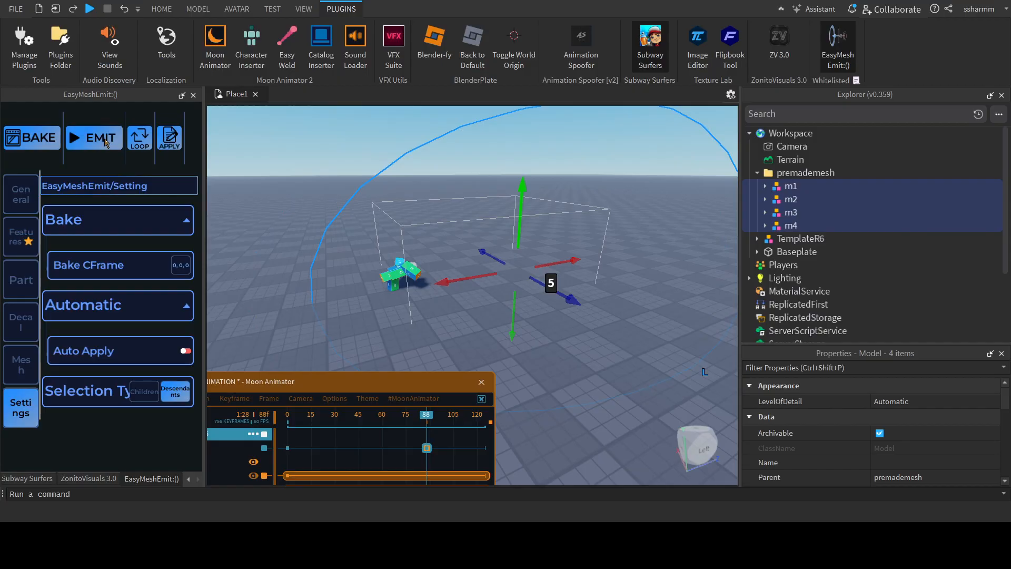
# Bake the m1 to m4 meshes into a script and look through the generated code from start to end.
pyautogui.click(106, 141)
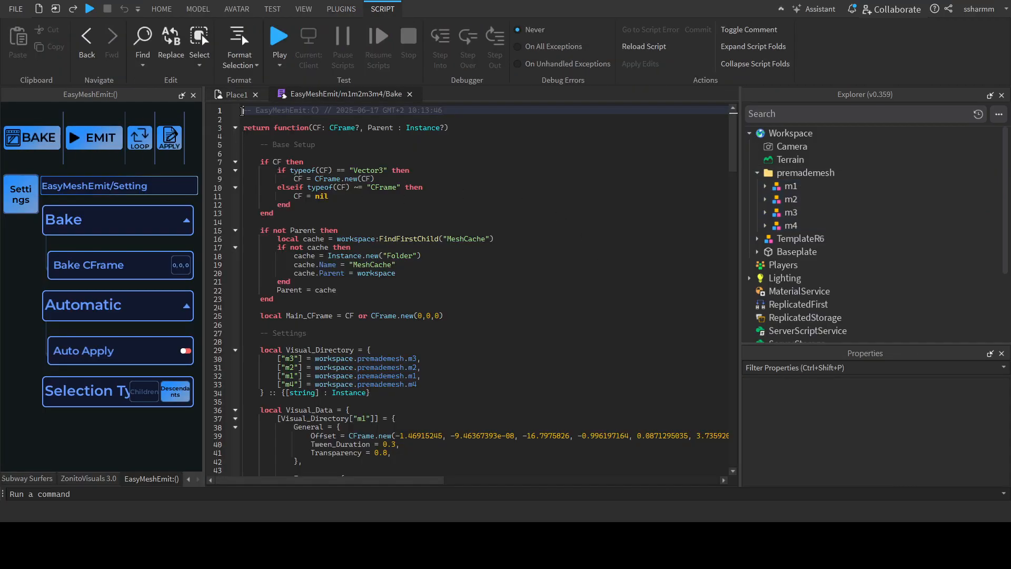
pyautogui.moveTo(242, 111); pyautogui.dragTo(479, 345)
pyautogui.scroll(-20, 543, 220)
pyautogui.scroll(-20, 544, 217)
pyautogui.scroll(7, 484, 348)
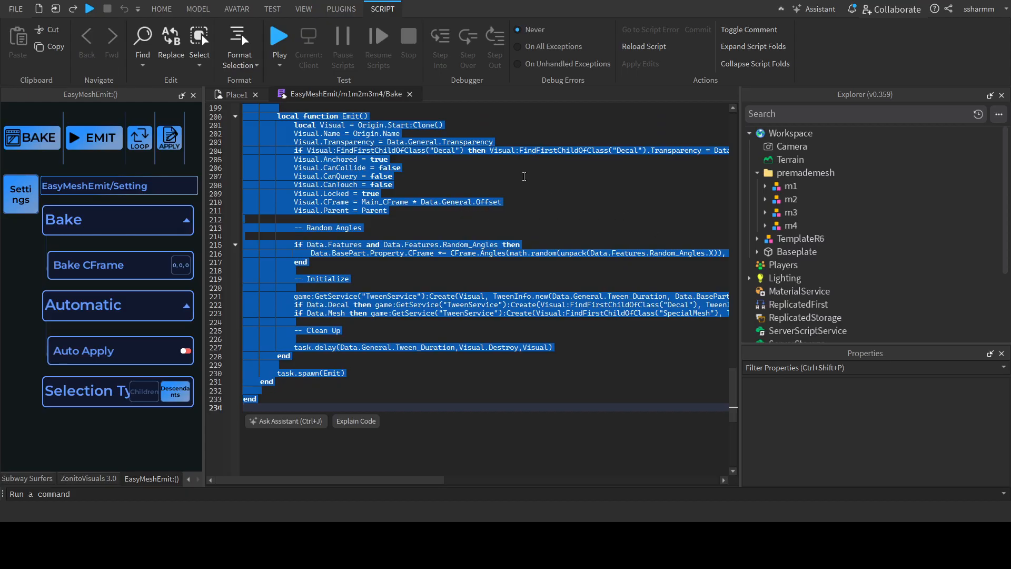
pyautogui.click(558, 218)
pyautogui.scroll(13, 558, 219)
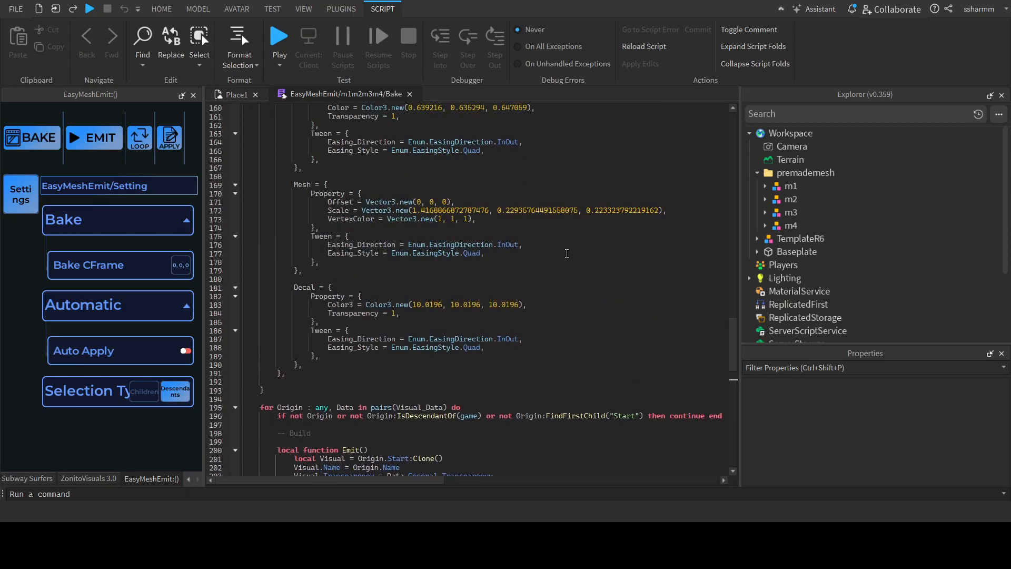
pyautogui.moveTo(731, 348); pyautogui.dragTo(681, 97)
pyautogui.moveTo(244, 108); pyautogui.dragTo(519, 414)
pyautogui.scroll(-9, 547, 426)
pyautogui.scroll(-20, 540, 423)
pyautogui.scroll(-15, 519, 414)
pyautogui.click(425, 409)
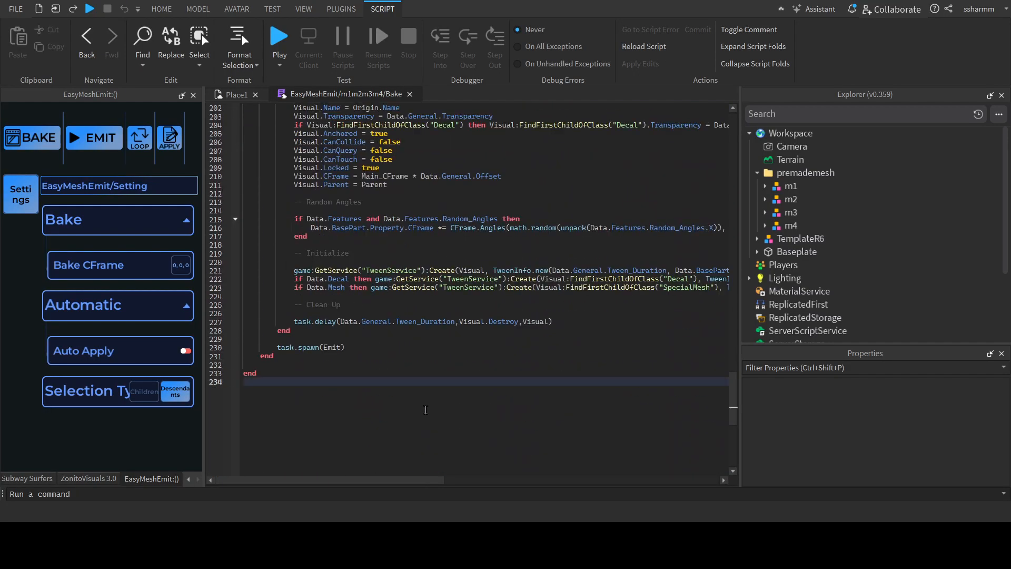
pyautogui.scroll(20, 727, 385)
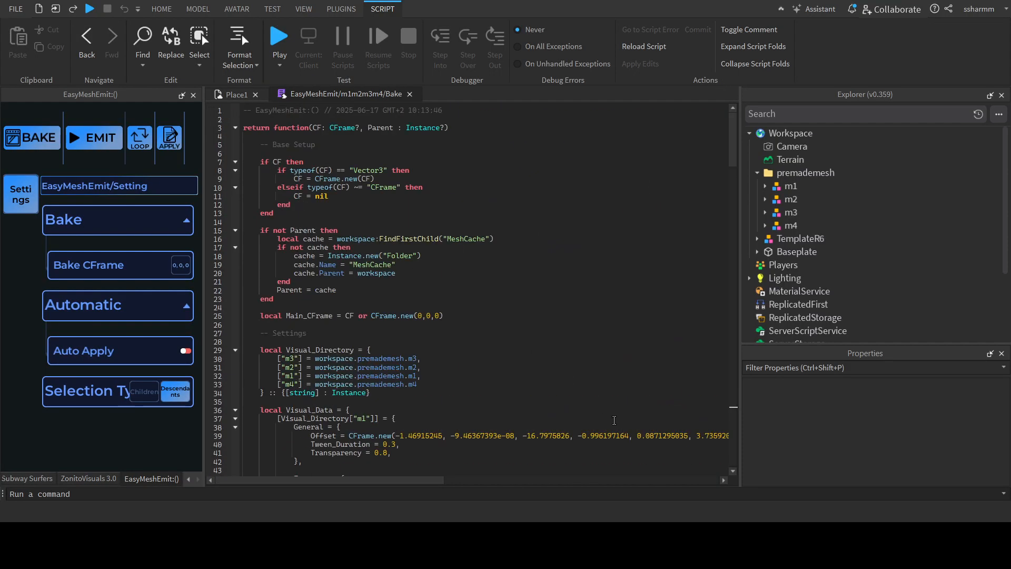
# Copy the entire code of the baked m1m2m3m4 script.
pyautogui.click(597, 267)
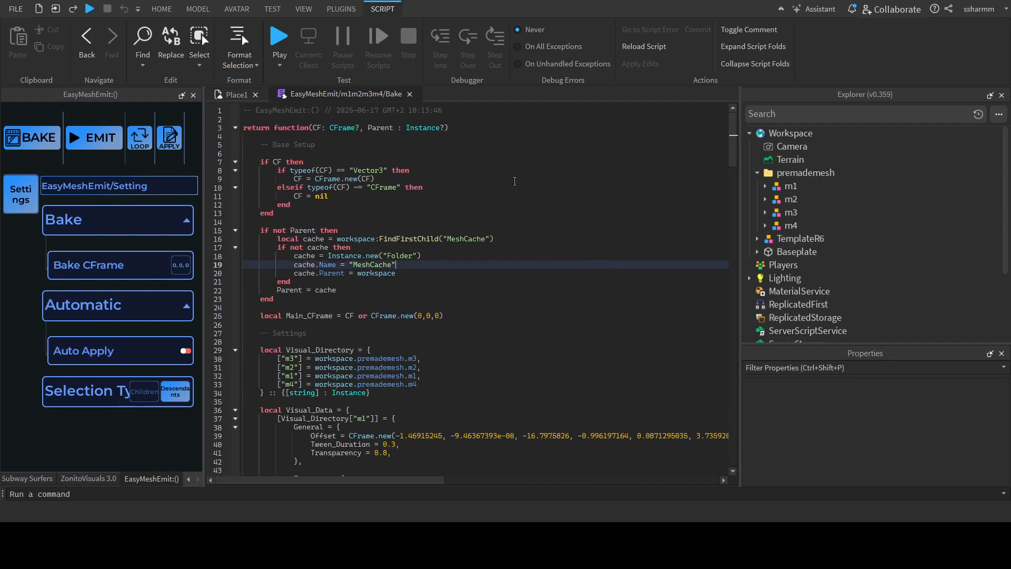
pyautogui.hotkey('ctrl', 'a')
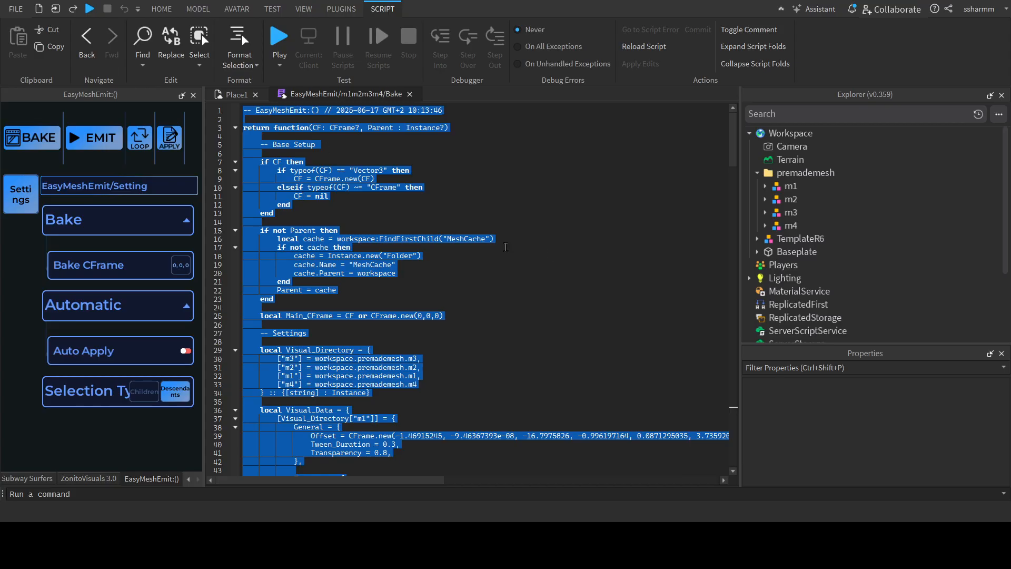
pyautogui.moveTo(734, 150); pyautogui.dragTo(734, 205)
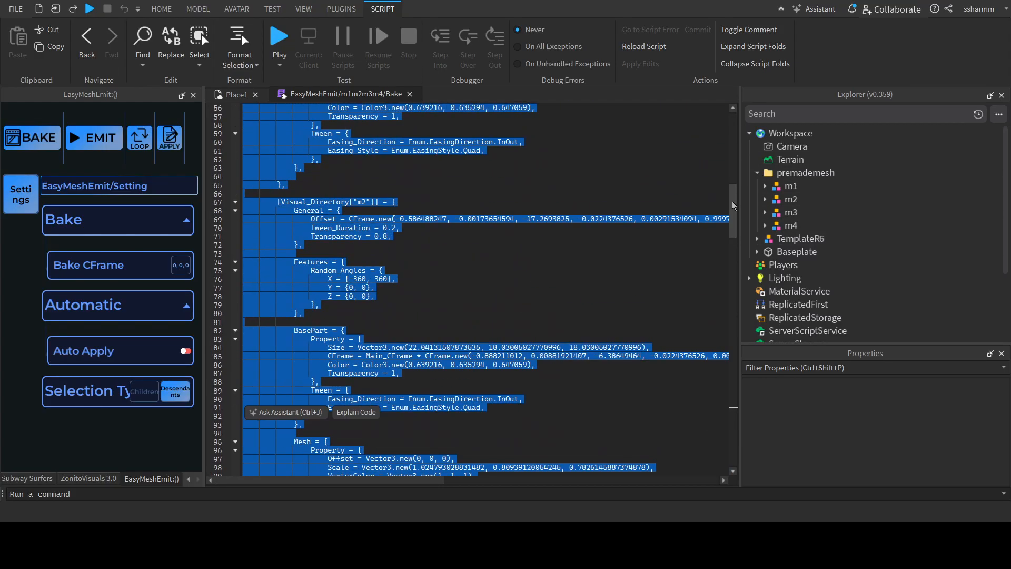
pyautogui.hotkey('ctrl', 'c')
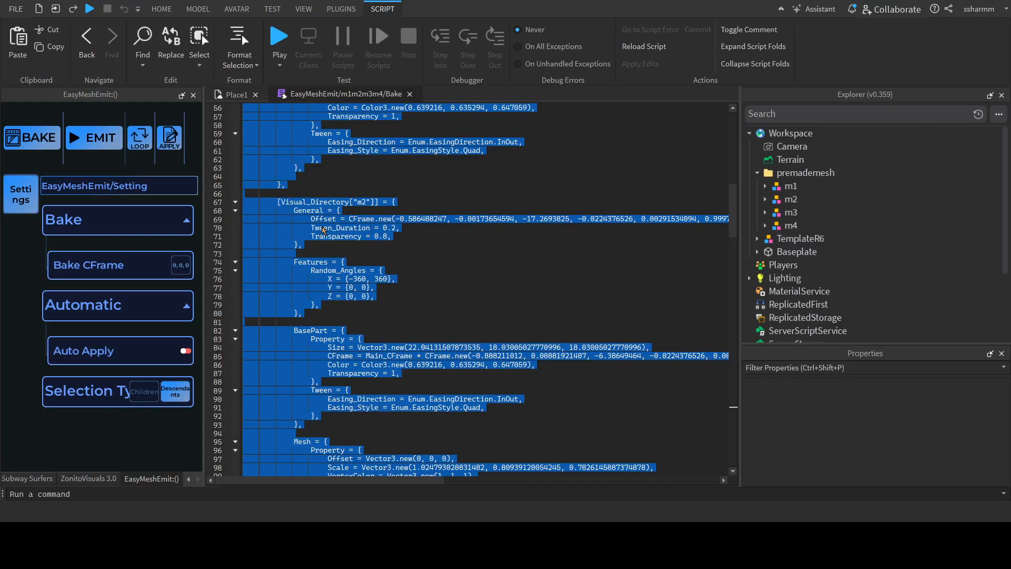
# Insert a ModuleScript into the premademesh folder and name it "mesh".
pyautogui.click(236, 95)
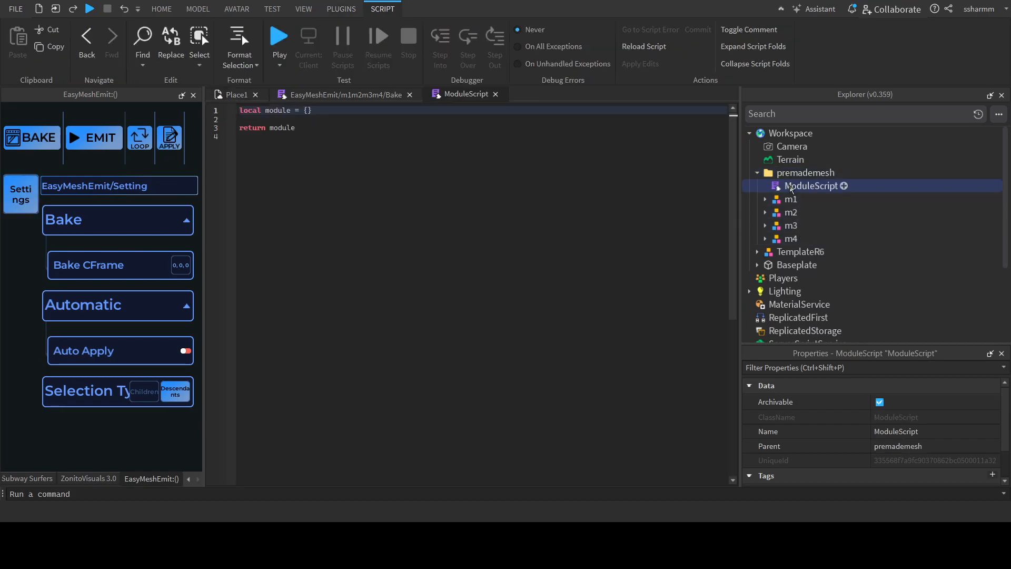
pyautogui.click(792, 187)
pyautogui.write('mesh')
pyautogui.press('Return')
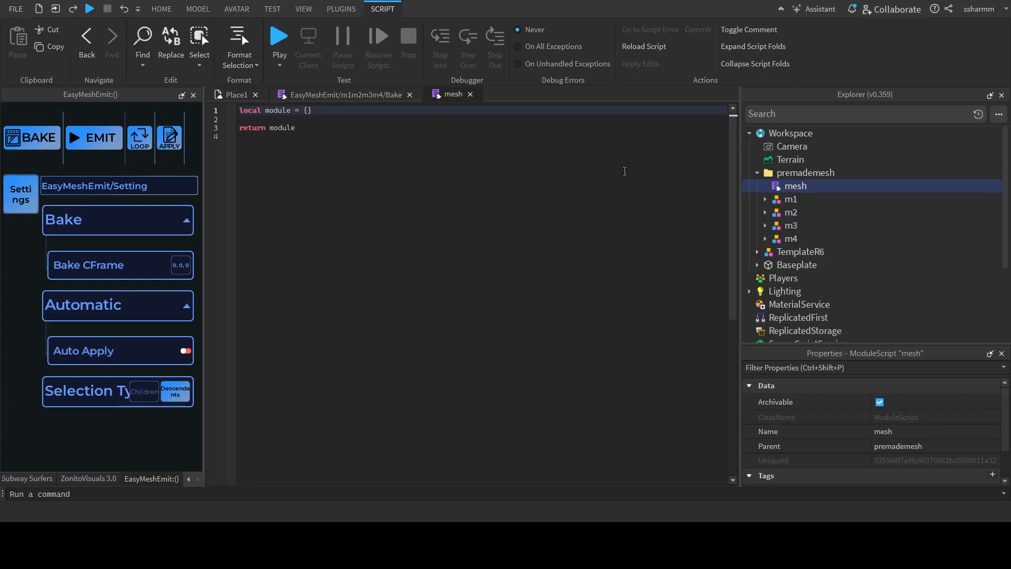
# Replace the default code of the mesh ModuleScript with the copied bake code and return to the baked script.
pyautogui.click(527, 178)
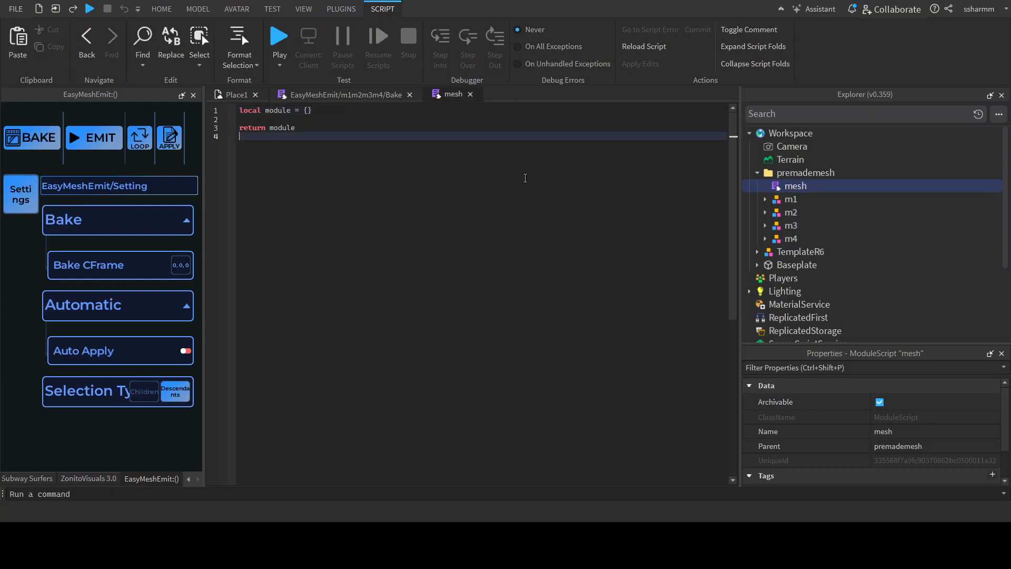
pyautogui.hotkey('ctrl', 'a')
pyautogui.click(506, 236)
pyautogui.hotkey('ctrl', 'a')
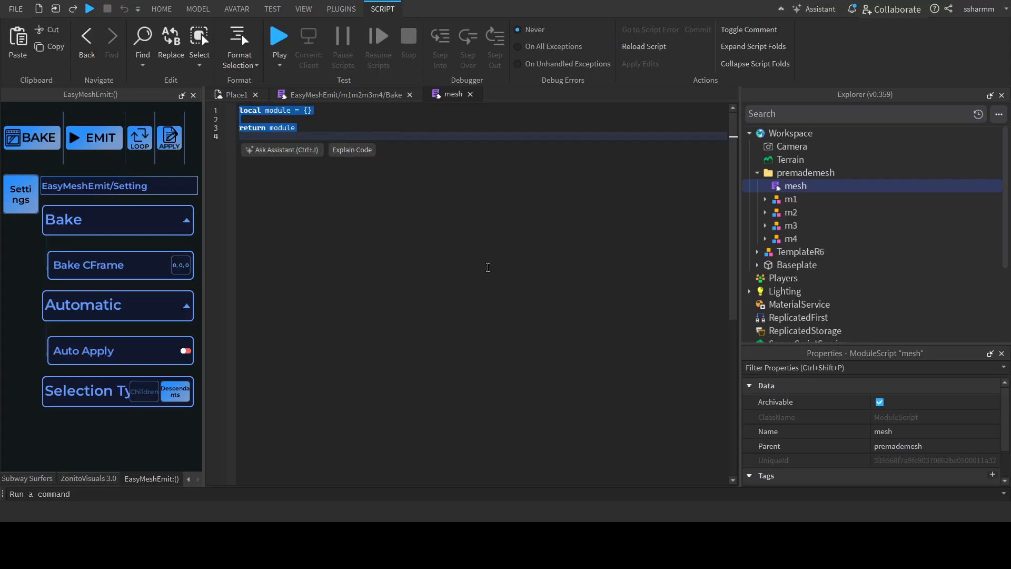
pyautogui.hotkey('ctrl', 'v')
pyautogui.scroll(5, 488, 267)
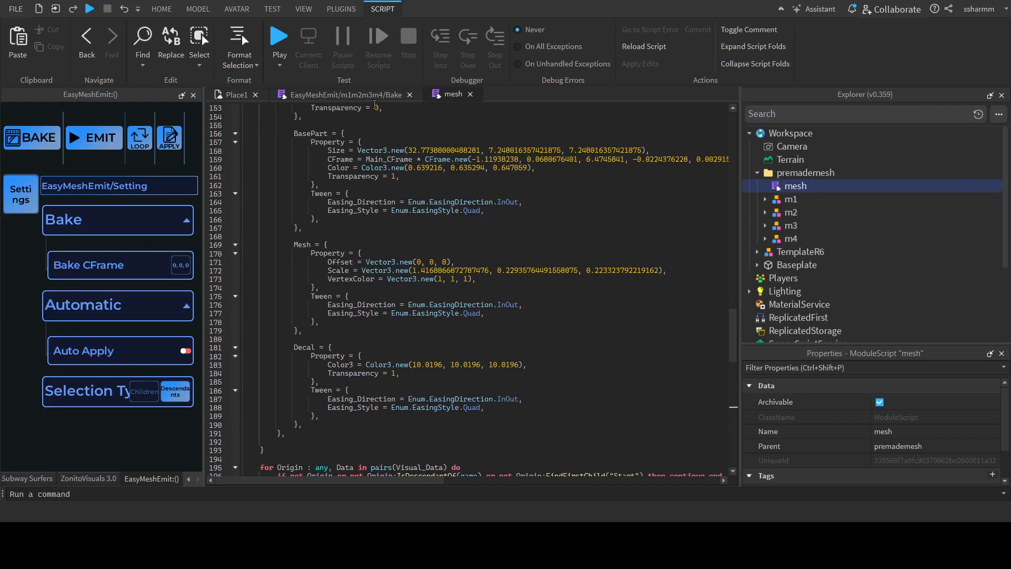
pyautogui.click(346, 95)
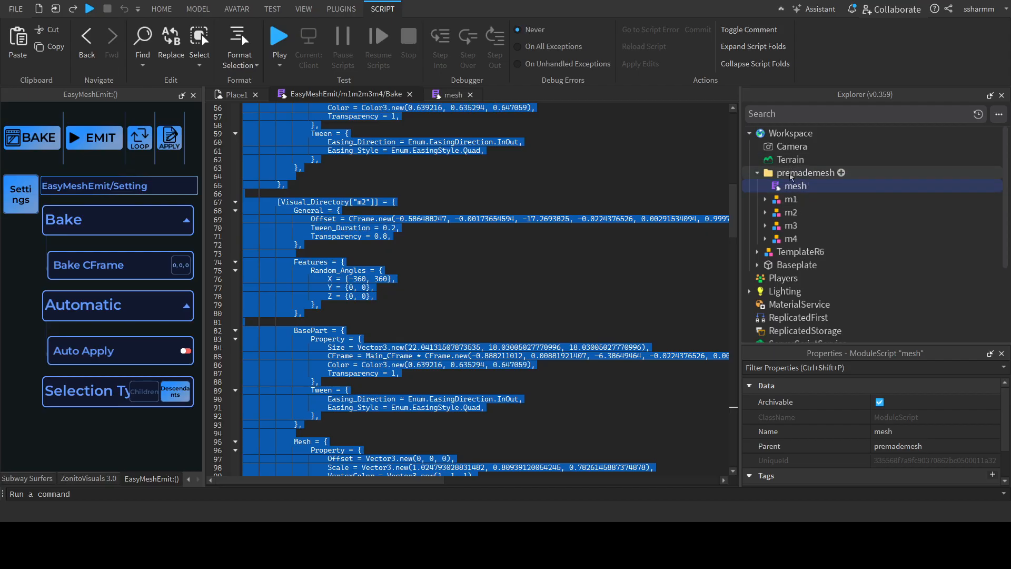
# Close the baked m1m2m3m4 script and emit the effects of the premademesh folder as a preview.
pyautogui.click(804, 175)
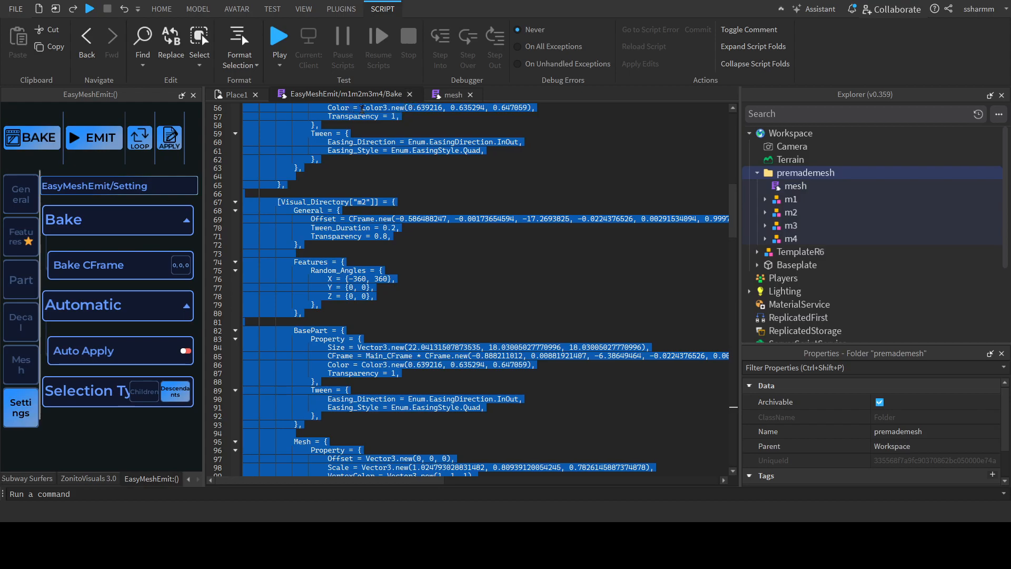
pyautogui.click(409, 94)
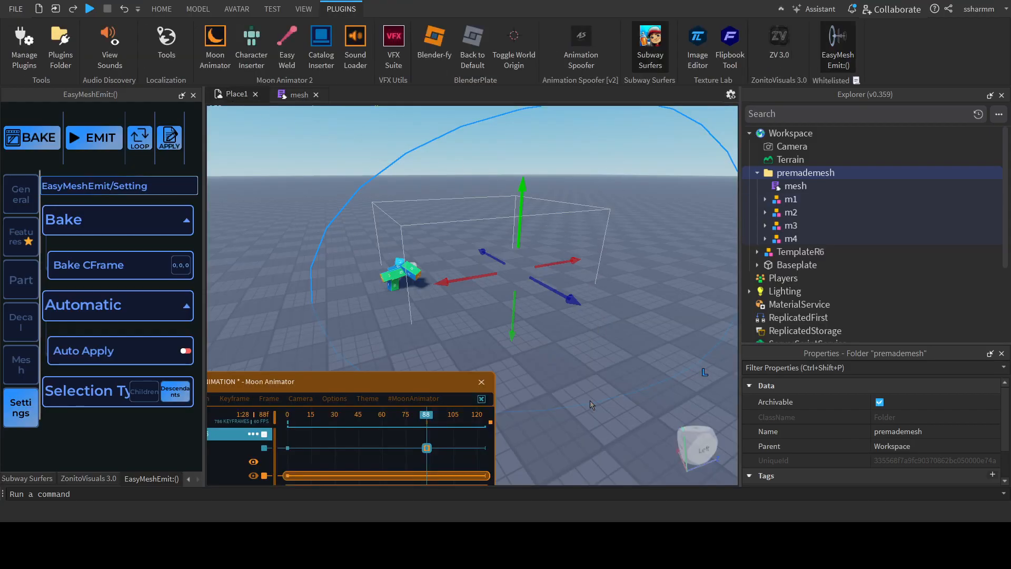
pyautogui.click(95, 138)
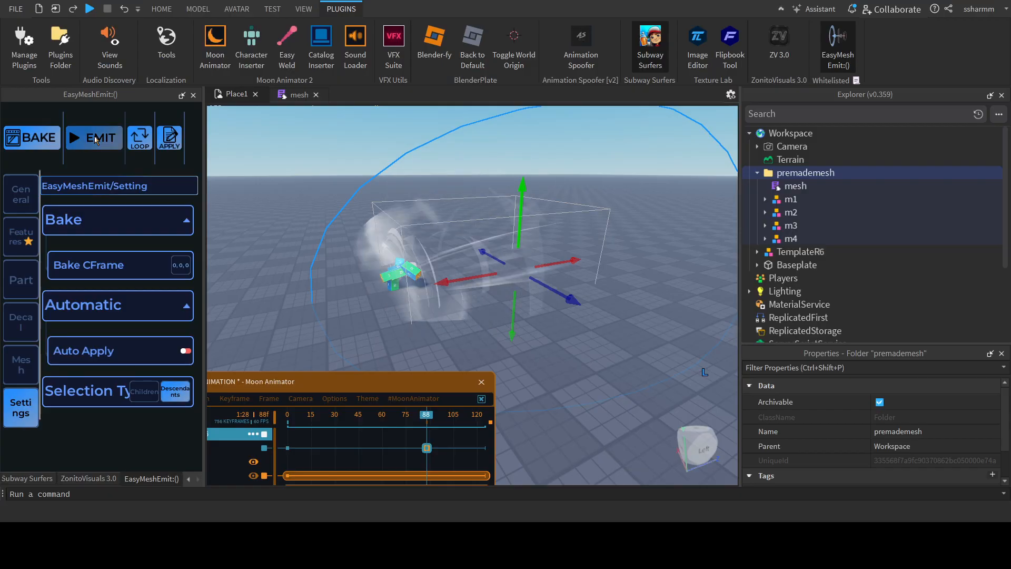
pyautogui.click(795, 185)
pyautogui.click(790, 200)
pyautogui.keyDown('shift'); pyautogui.click(798, 252); pyautogui.keyUp('shift')
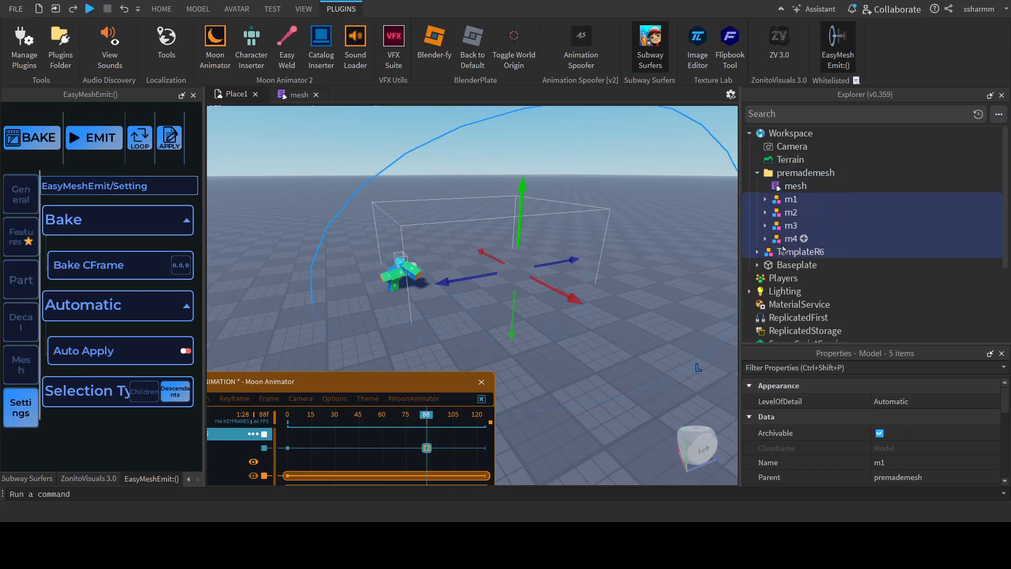
pyautogui.keyDown('ctrl'); pyautogui.click(784, 251); pyautogui.keyUp('ctrl')
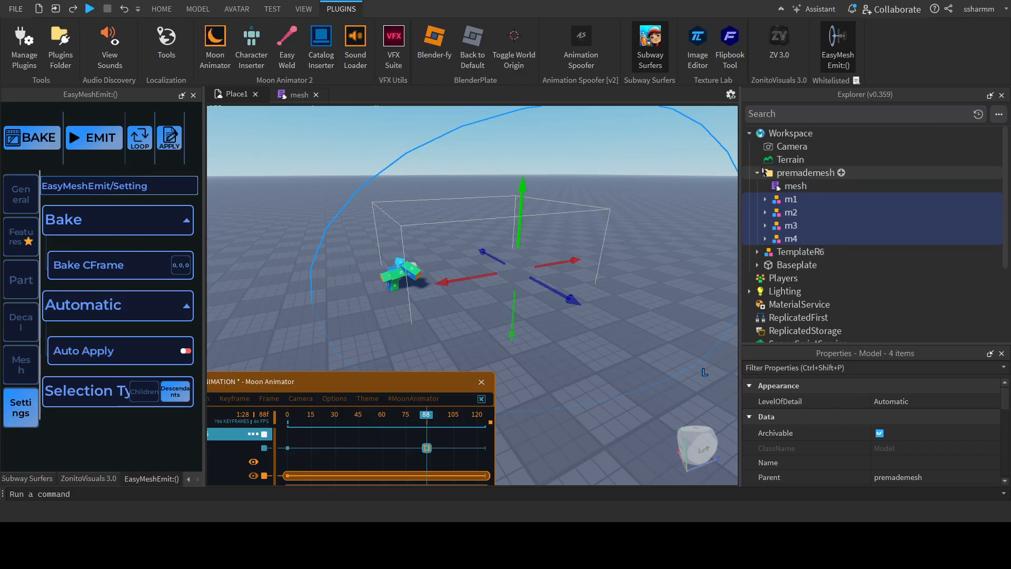
# Insert a Script into Workspace and replace its default code with "require(workspace)".
pyautogui.click(816, 136)
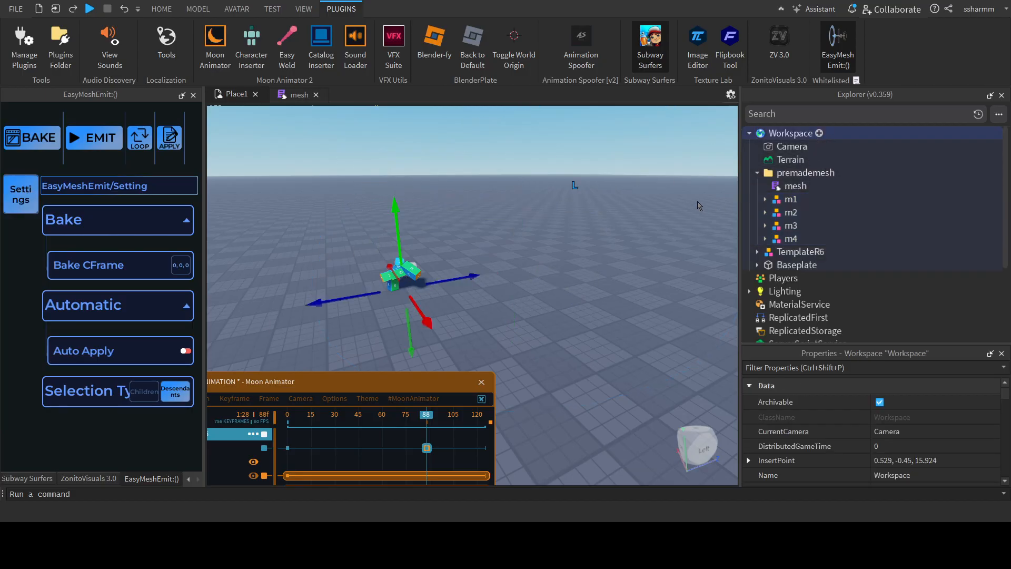
pyautogui.hotkey('ctrl', 'a')
pyautogui.press('BackSpace')
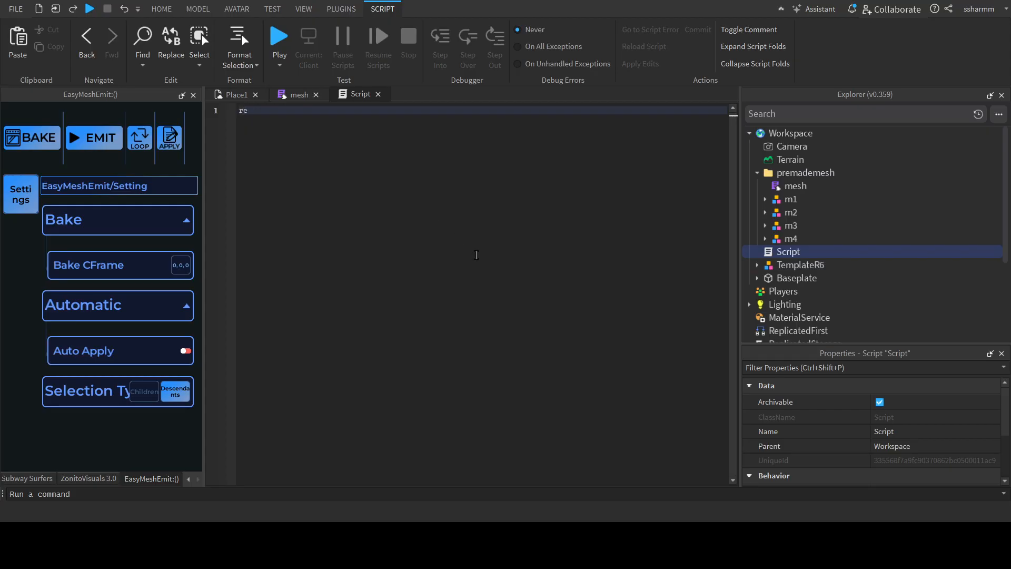
pyautogui.write('require(')
pyautogui.write('workspace.Parent')
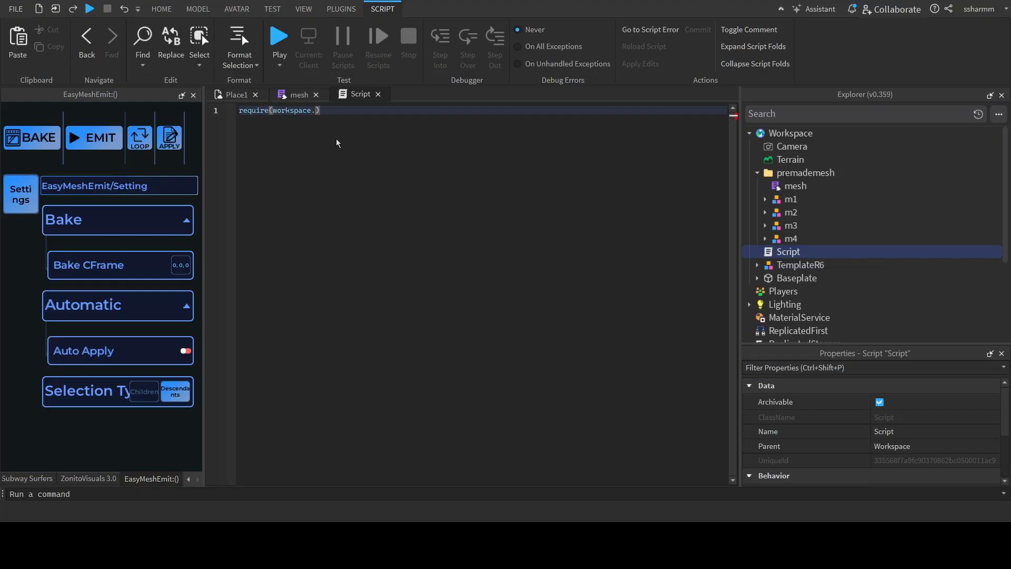
pyautogui.press('BackSpace')
pyautogui.press('BackSpace')
pyautogui.press('BackSpace')
pyautogui.press('BackSpace')
pyautogui.press('BackSpace')
pyautogui.press('BackSpace')
pyautogui.press('BackSpace')
# Copy the require line, show the Output, and try running "require(workspace)" from the command bar.
pyautogui.moveTo(343, 112); pyautogui.dragTo(135, 97)
pyautogui.click(236, 99)
pyautogui.click(113, 493)
pyautogui.scroll(2, 79, 480)
pyautogui.click(29, 480)
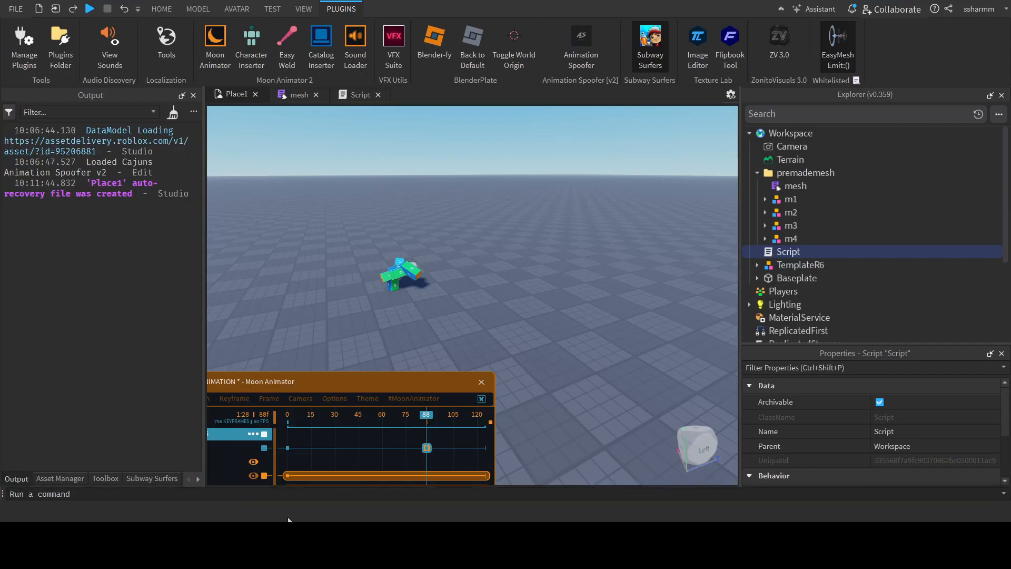
pyautogui.click(295, 495)
pyautogui.hotkey('ctrl', 'v')
pyautogui.press('Return')
pyautogui.press('Return')
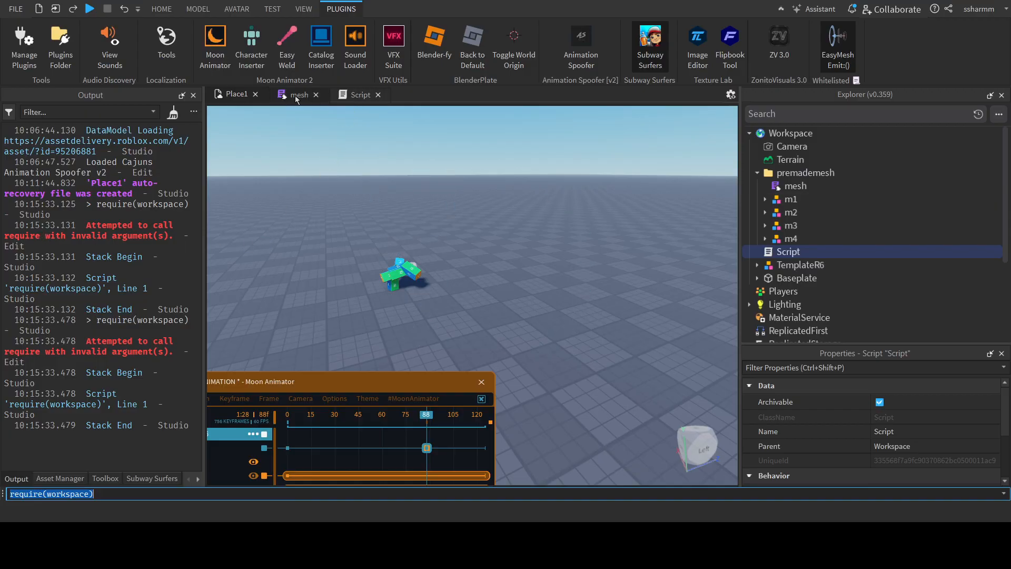
# Extend the line in the Script to "require(workspace.premademesh.mesh)".
pyautogui.click(360, 95)
pyautogui.write('.')
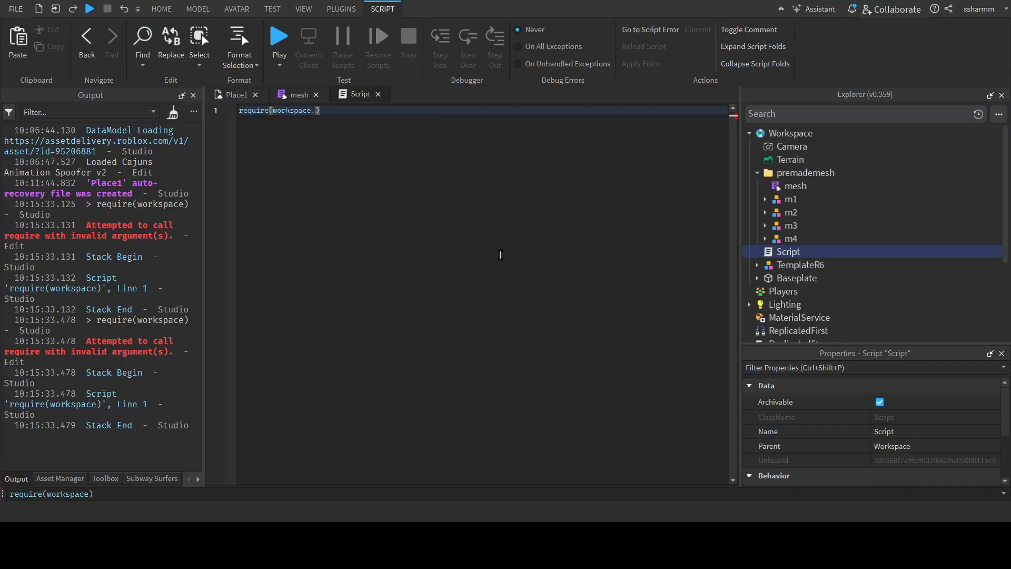
pyautogui.write('premademesh.mesh')
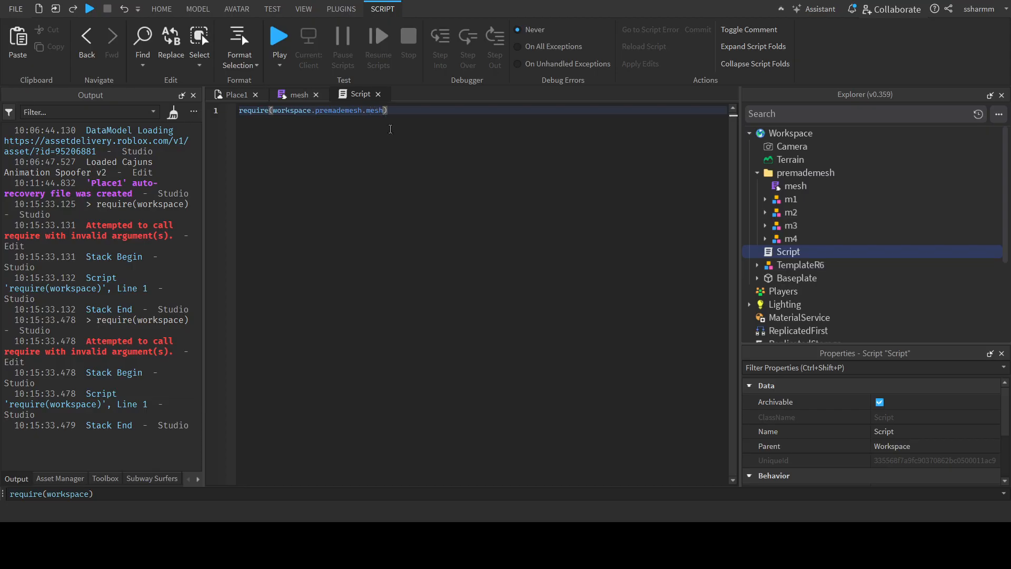
# Replace the command bar's text with a copy of the Script's require line and run it several times.
pyautogui.moveTo(408, 123); pyautogui.dragTo(66, 98)
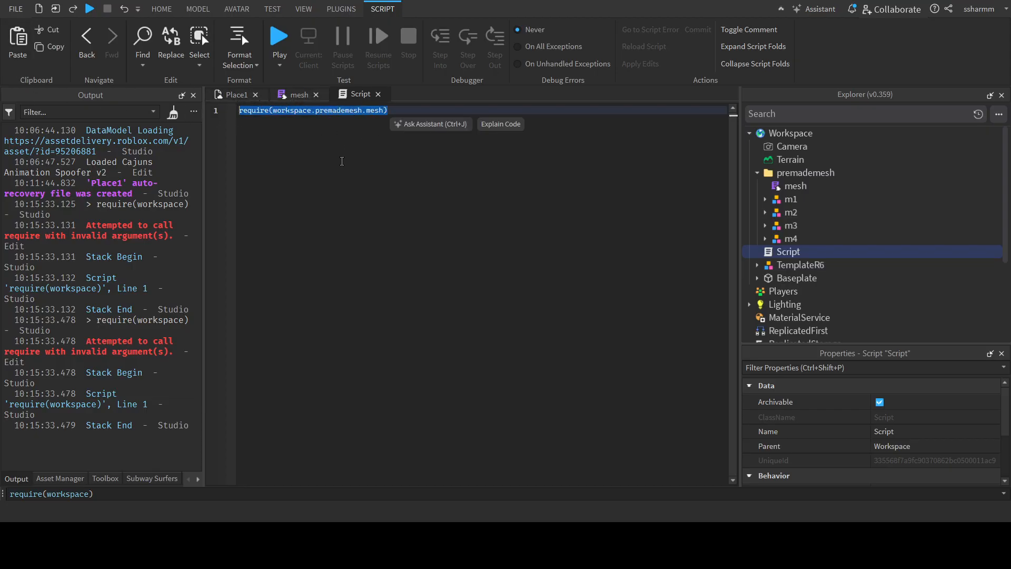
pyautogui.click(383, 163)
pyautogui.hotkey('ctrl', 'a')
pyautogui.hotkey('ctrl', 'c')
pyautogui.click(234, 94)
pyautogui.click(398, 492)
pyautogui.hotkey('ctrl', 'v')
pyautogui.hotkey('ctrl', 'a')
pyautogui.hotkey('ctrl', 'v')
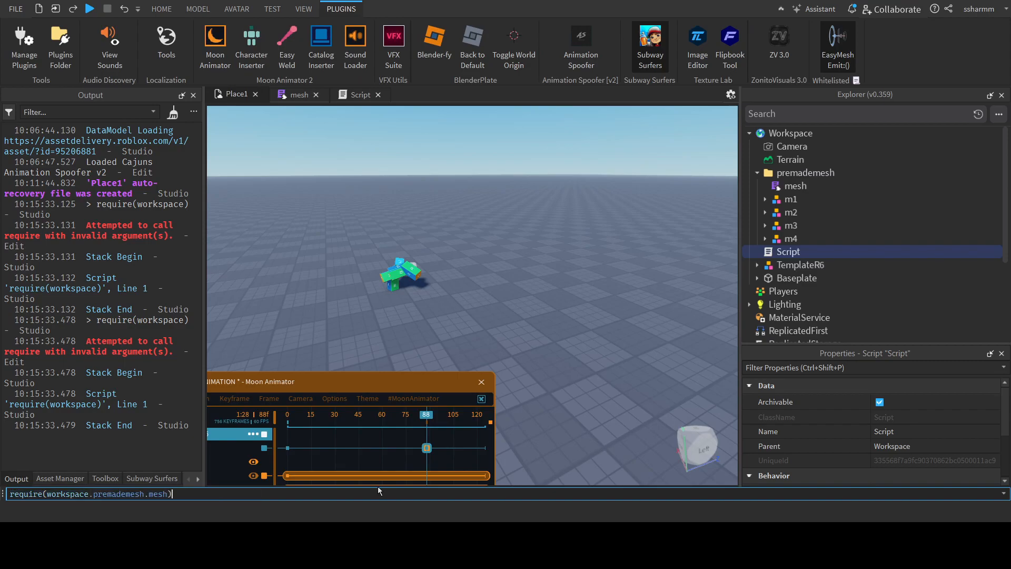
pyautogui.press('Return')
pyautogui.press('Return')
pyautogui.press('Return')
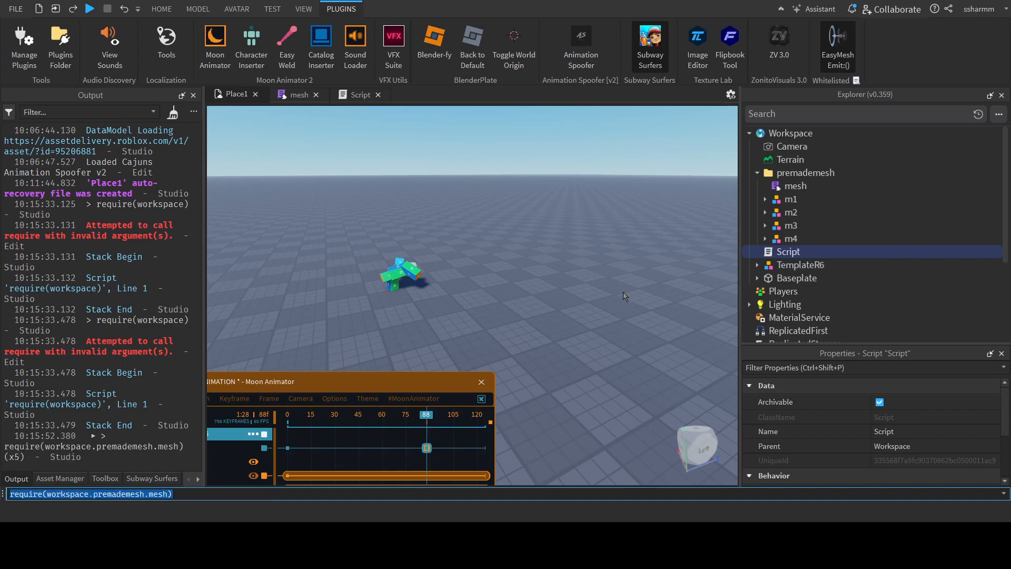
# Run "require(workspace.premademesh.mesh)" four more times while watching the rig from farther away.
pyautogui.click(620, 302)
pyautogui.moveTo(620, 302); pyautogui.dragTo(620, 302, button='right')
pyautogui.press('s')
pyautogui.click(545, 492)
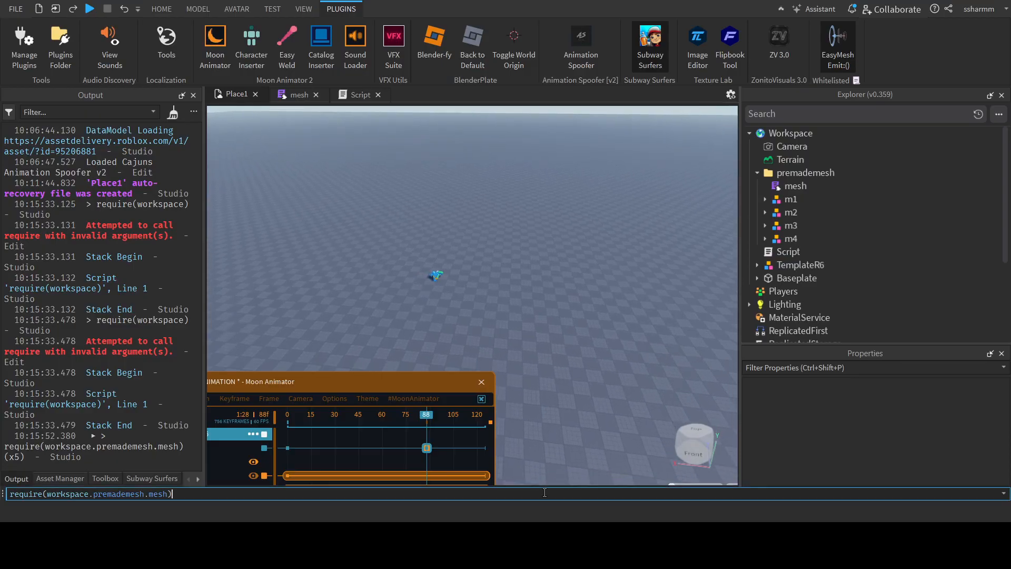
pyautogui.press('Return')
pyautogui.press('Return')
pyautogui.press('Return')
pyautogui.press('Return')
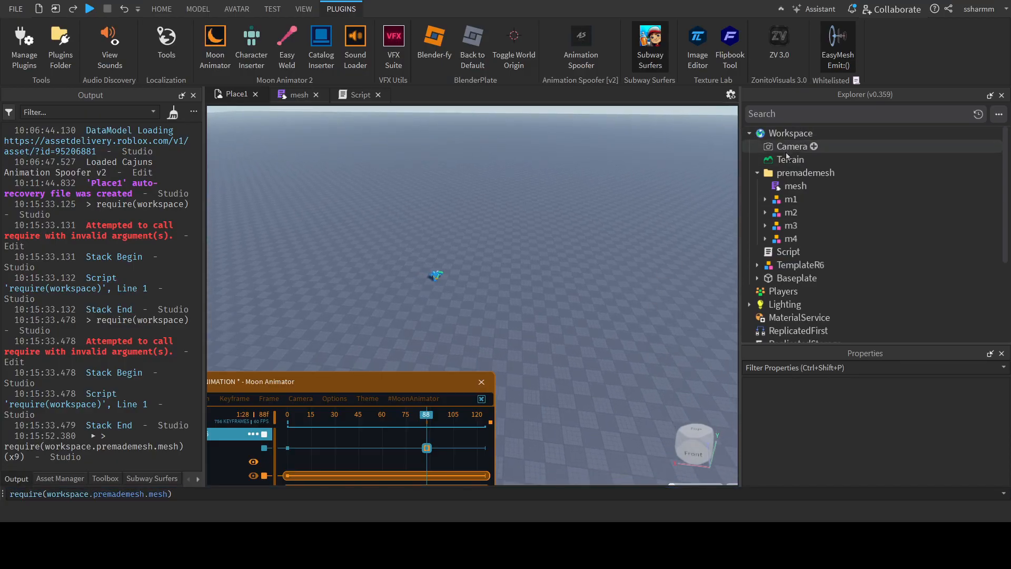
# Set the Camera's CFrame position to 0, 0, 0.
pyautogui.click(786, 151)
pyautogui.click(790, 368)
pyautogui.click(941, 432)
pyautogui.write('0')
pyautogui.press('Return')
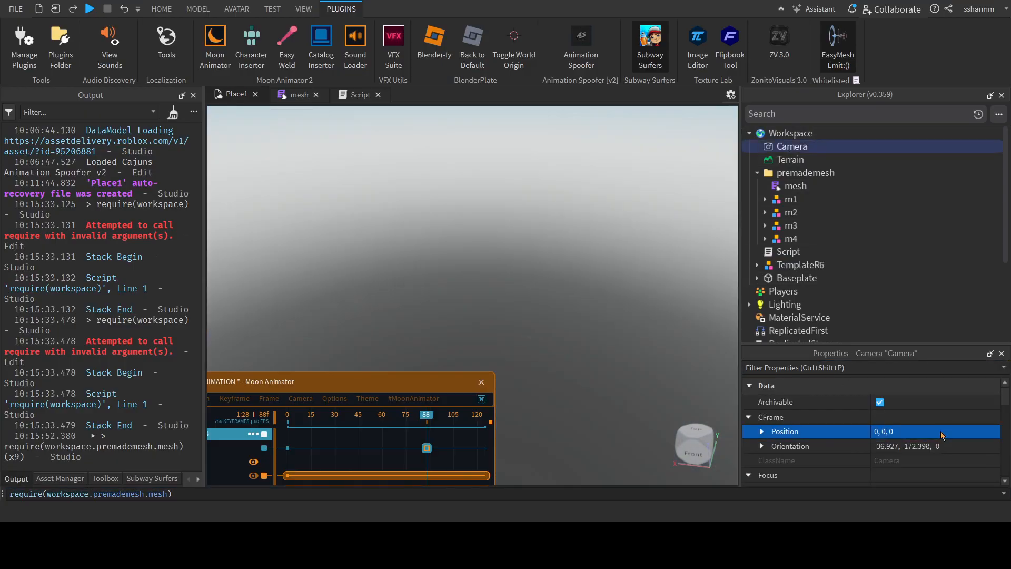
# Rerun the mesh module's require command with the rig in view.
pyautogui.click(653, 316)
pyautogui.moveTo(653, 316); pyautogui.dragTo(653, 315, button='right')
pyautogui.scroll(-10, 653, 315)
pyautogui.click(439, 496)
pyautogui.press('Return')
pyautogui.press('Return')
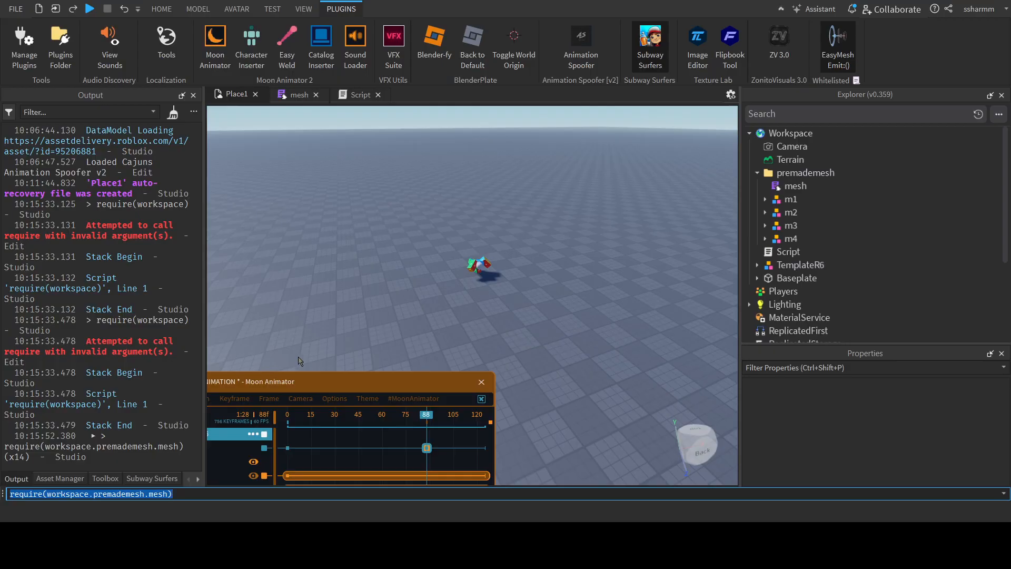
# Append "(nil)" to the require command in the command bar and run it repeatedly.
pyautogui.click(234, 493)
pyautogui.write('(nil')
pyautogui.press('Return')
pyautogui.press('Return')
pyautogui.press('Return')
pyautogui.press('Return')
pyautogui.press('Return')
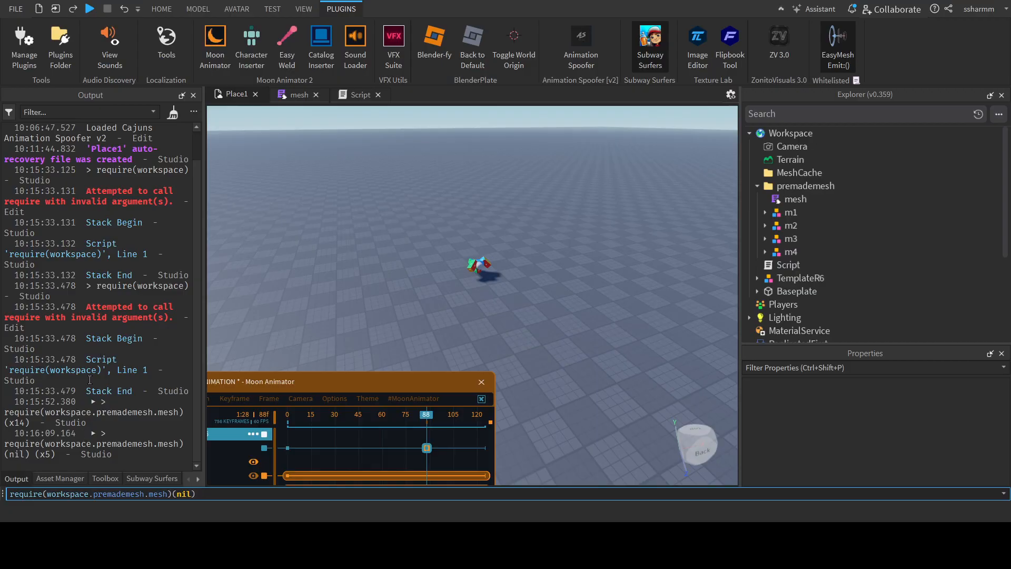
# Clear the Output and run "require(workspace.premademesh.mesh)(nil)" repeatedly to watch the mesh effect play at the rig.
pyautogui.click(172, 113)
pyautogui.click(265, 494)
pyautogui.press('Return')
pyautogui.press('Return')
pyautogui.press('Return')
pyautogui.press('Return')
pyautogui.press('Return')
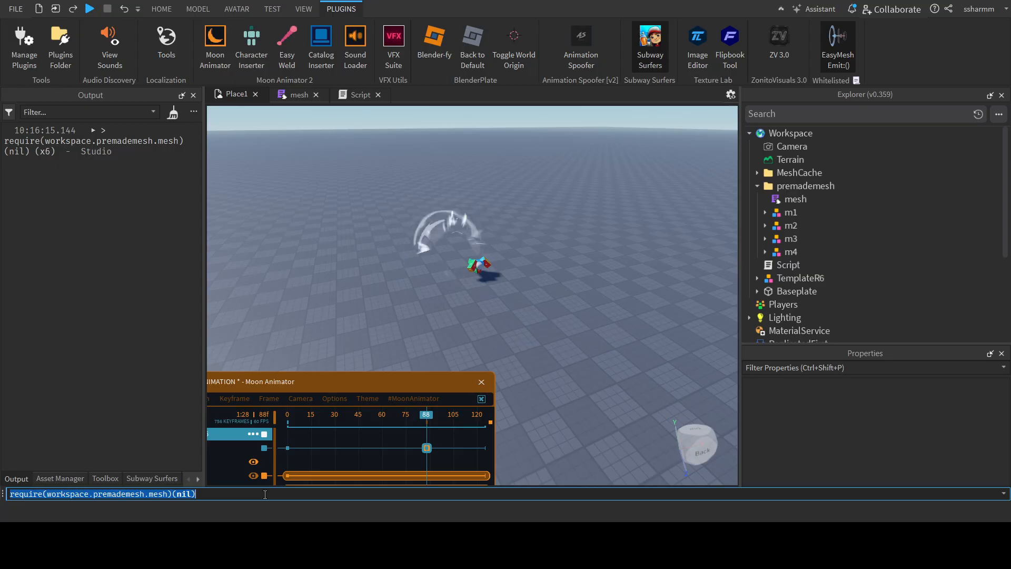
pyautogui.press('Return')
pyautogui.press('Return')
pyautogui.press('Return')
pyautogui.press('Return')
pyautogui.press('Return')
pyautogui.press('Return')
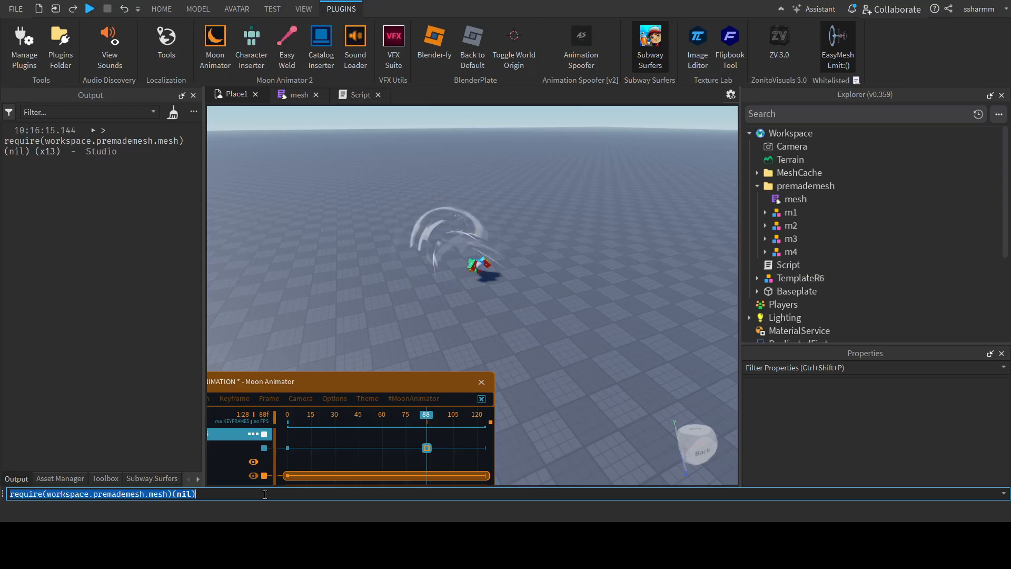
pyautogui.press('Return')
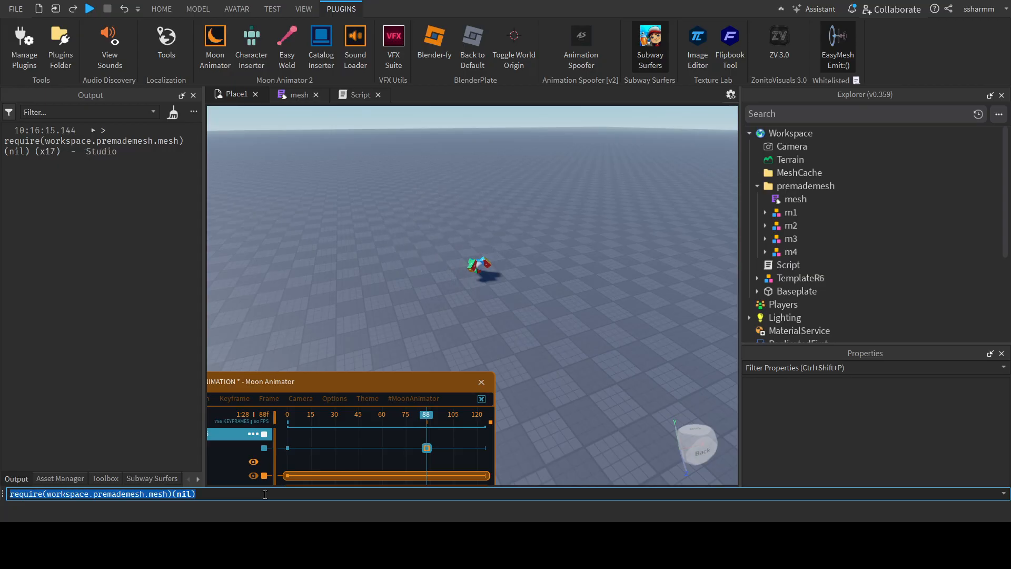
# Examine the command's nil argument and the objects in Workspace with the premademesh folder collapsed.
pyautogui.press('a')
pyautogui.moveTo(641, 423); pyautogui.dragTo(640, 421, button='right')
pyautogui.press('w')
pyautogui.click(187, 494)
pyautogui.doubleClick(184, 493)
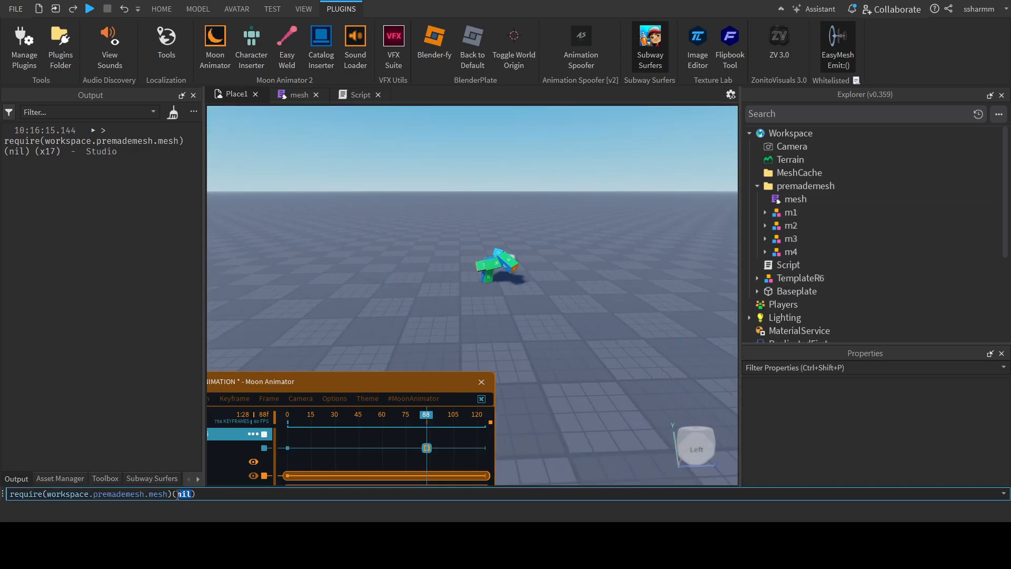
pyautogui.click(749, 134)
pyautogui.click(748, 134)
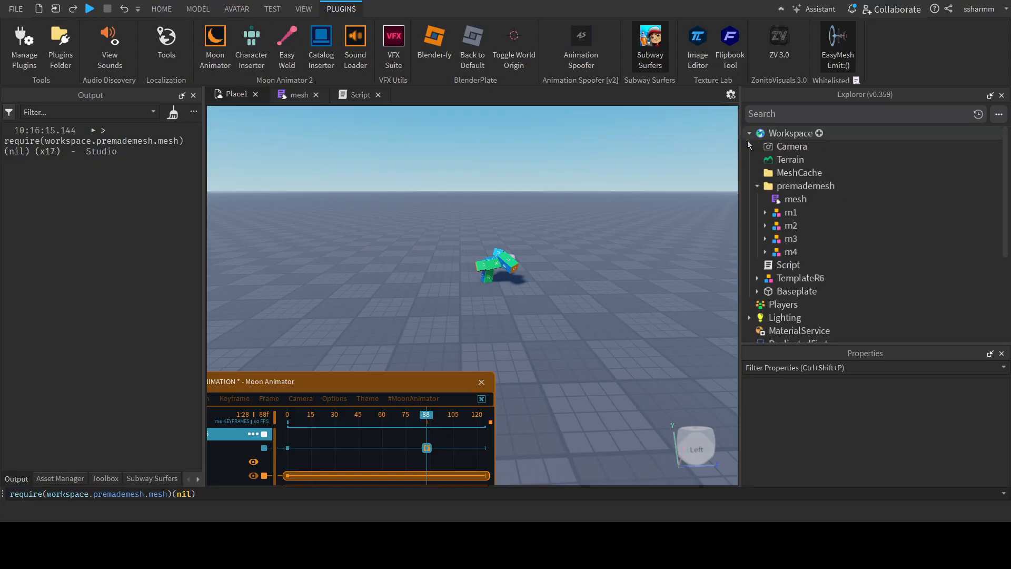
pyautogui.click(756, 186)
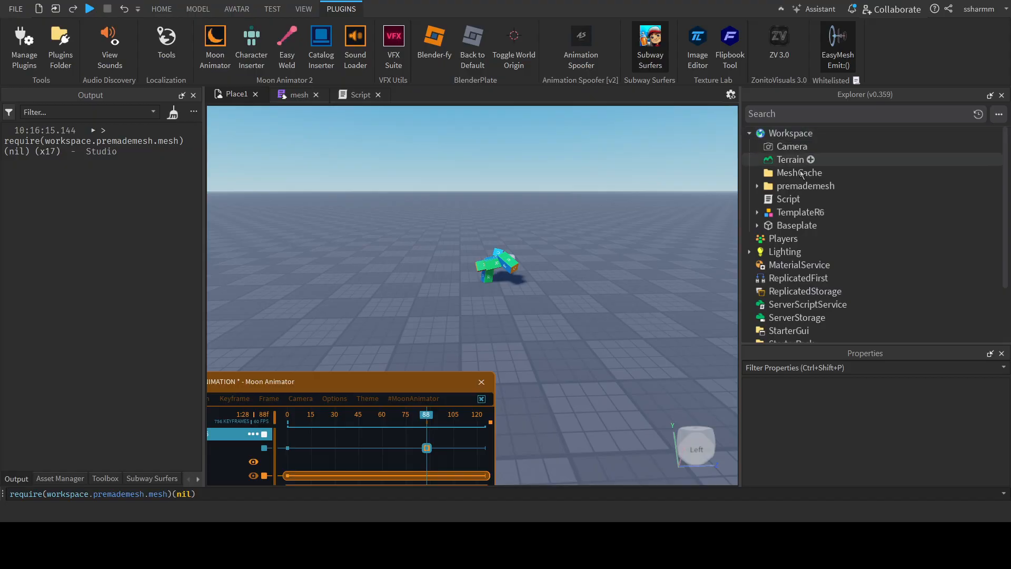
pyautogui.click(788, 136)
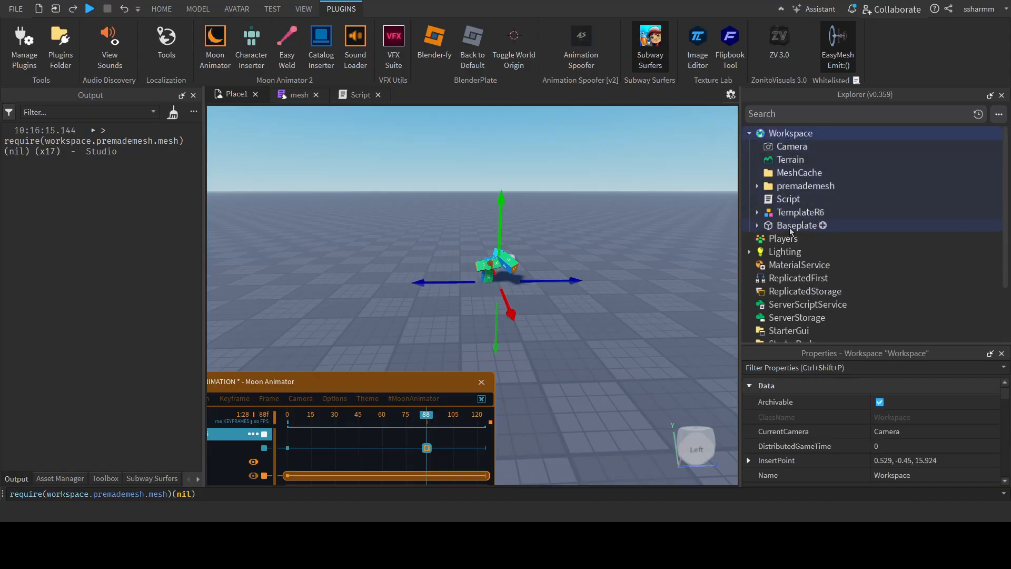
# Add a call to the Script's require line with workspace.TemplateR6.HumanoidRootPart as its argument.
pyautogui.click(360, 95)
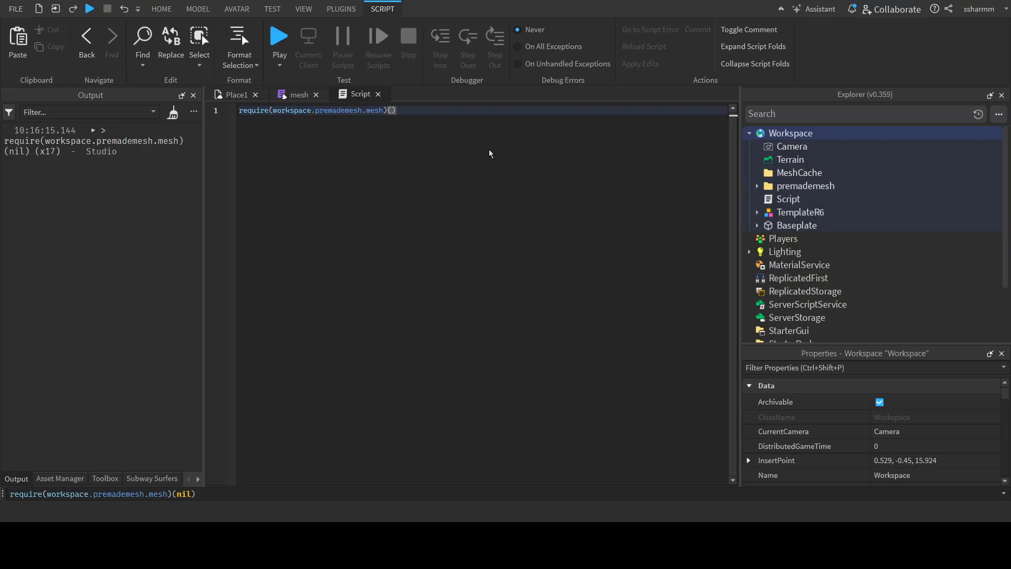
pyautogui.write('workspace.Te')
pyautogui.press('Tab')
pyautogui.click(757, 212)
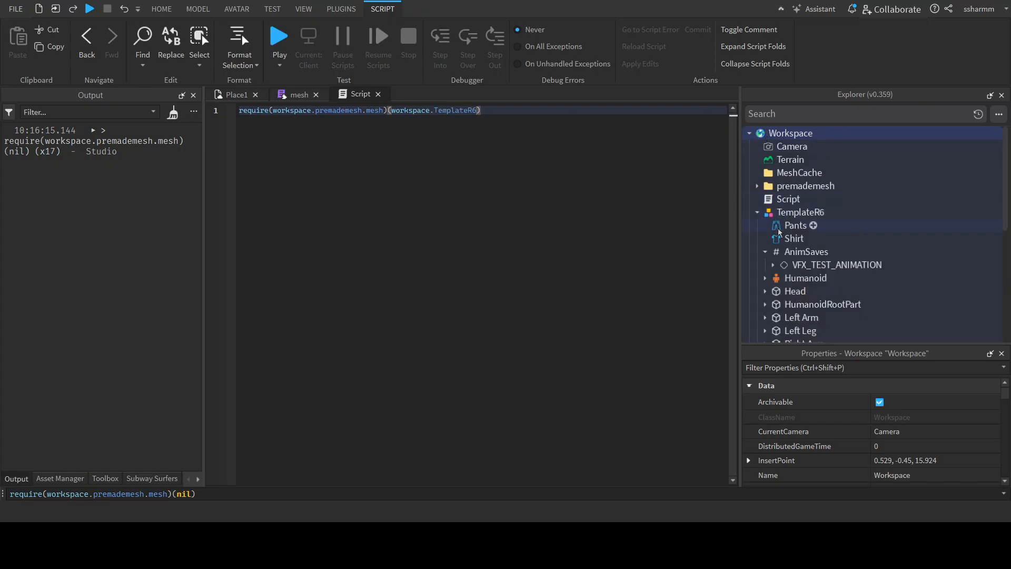
pyautogui.click(765, 252)
pyautogui.click(522, 185)
pyautogui.write('.')
pyautogui.write('HumanoidRootPart')
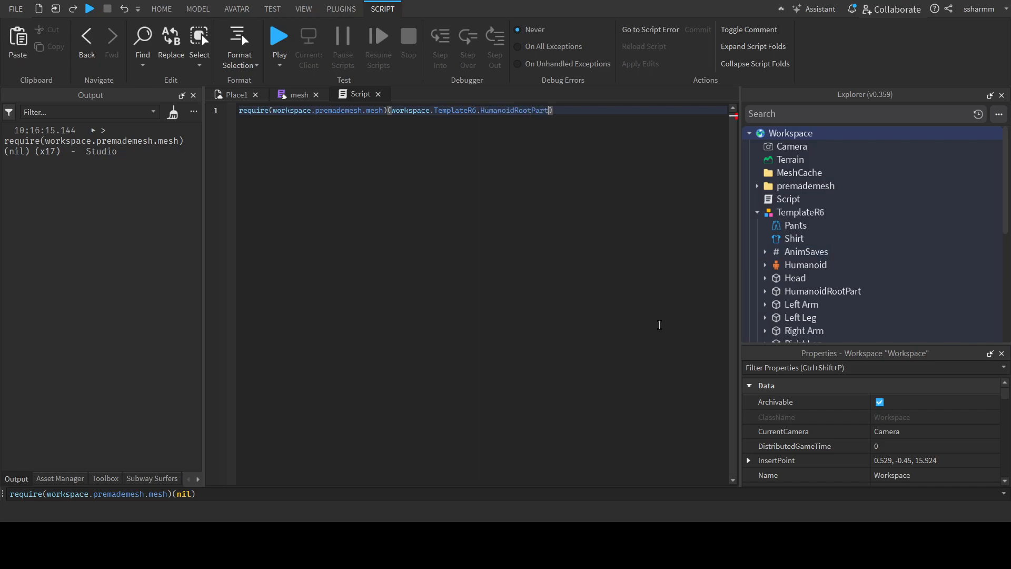
# Inspect the CFrame properties and the child objects of TemplateR6's HumanoidRootPart.
pyautogui.click(236, 97)
pyautogui.click(780, 293)
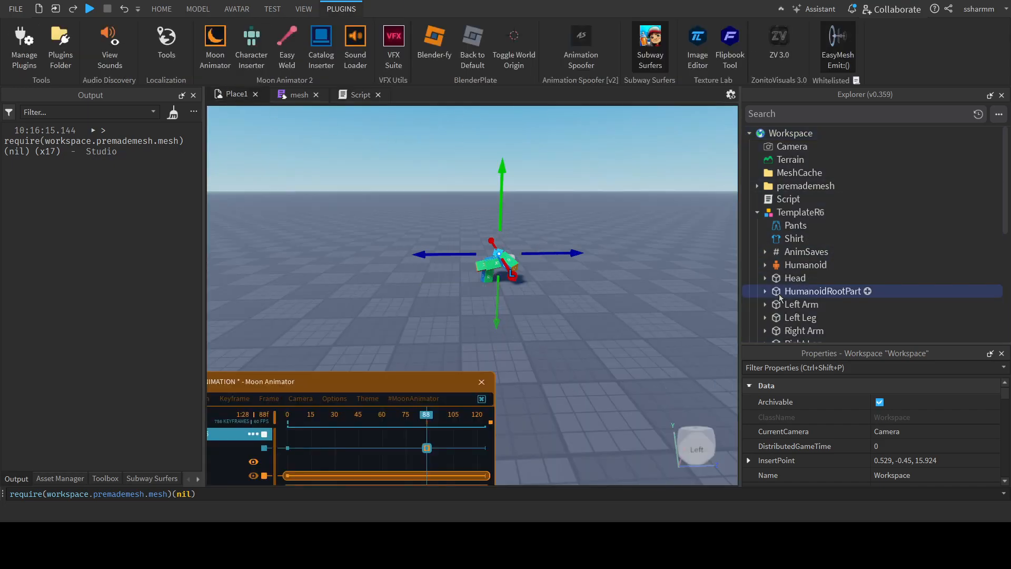
pyautogui.press('f')
pyautogui.moveTo(556, 349); pyautogui.dragTo(642, 390, button='right')
pyautogui.scroll(-10, 561, 351)
pyautogui.click(845, 368)
pyautogui.write('CF')
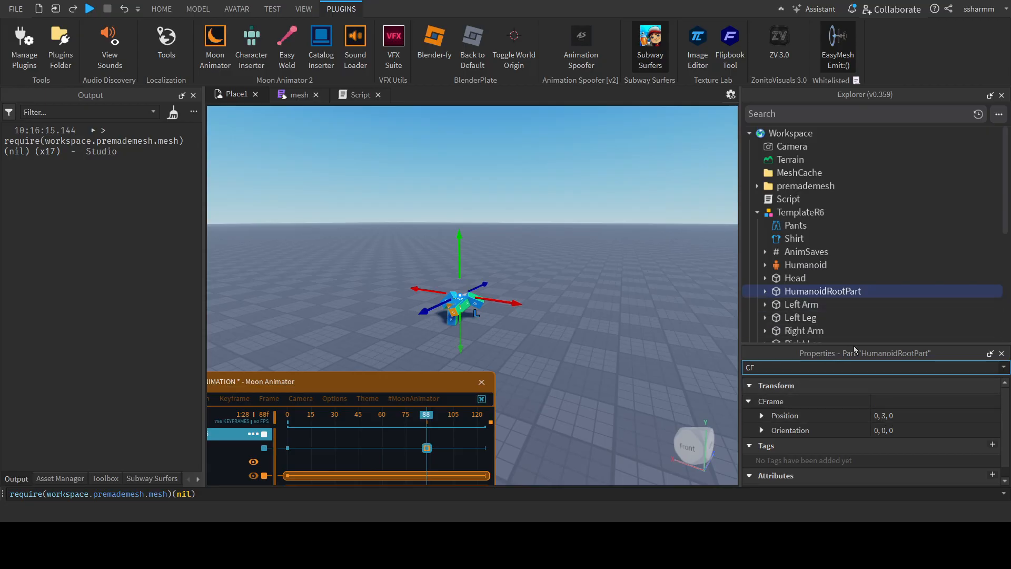
pyautogui.click(766, 292)
pyautogui.scroll(-1, 789, 304)
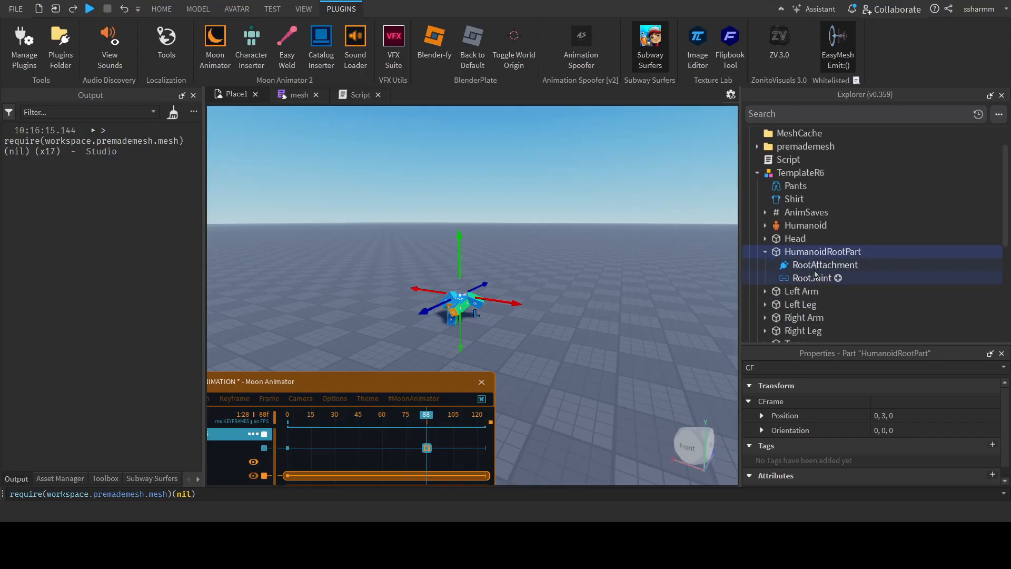
# Extend the call's argument in the Script with the HumanoidRootPart's CFrame and return to the Place1 viewport.
pyautogui.click(360, 95)
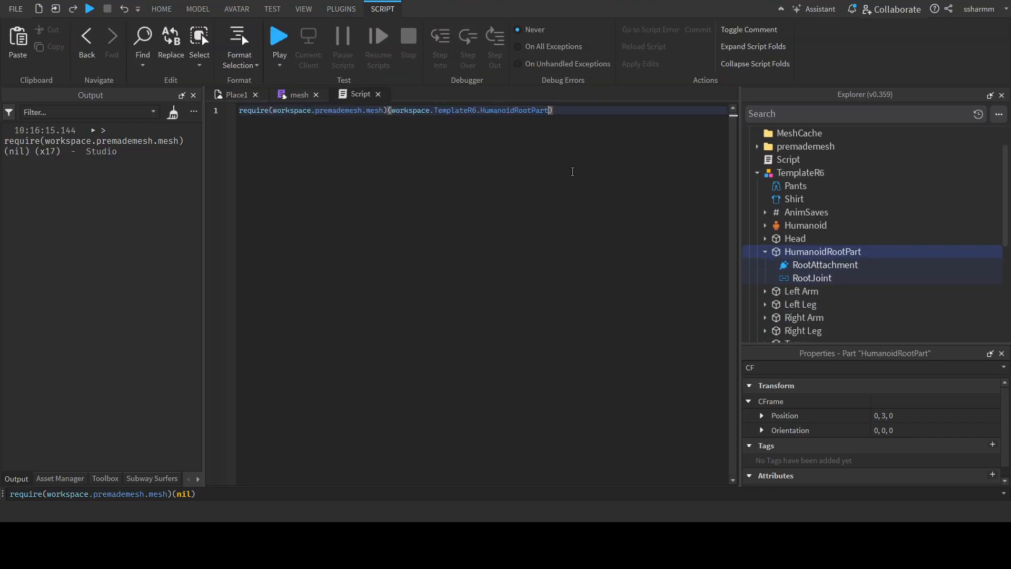
pyautogui.write('.Ro')
pyautogui.press('Tab')
pyautogui.hotkey('ctrl', 'shift', 'Left')
pyautogui.write('CFrame')
pyautogui.click(236, 95)
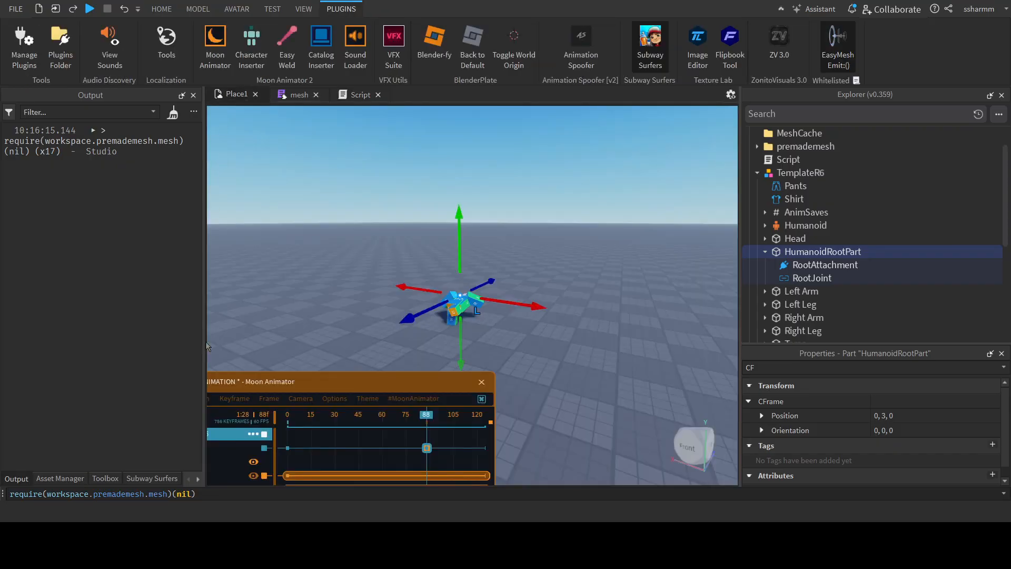
# Print workspace.TemplateR6.HumanoidRootPart.CFrame to the output with a warn command and inspect its rotation components.
pyautogui.moveTo(211, 494); pyautogui.dragTo(1, 474)
pyautogui.write('warn')
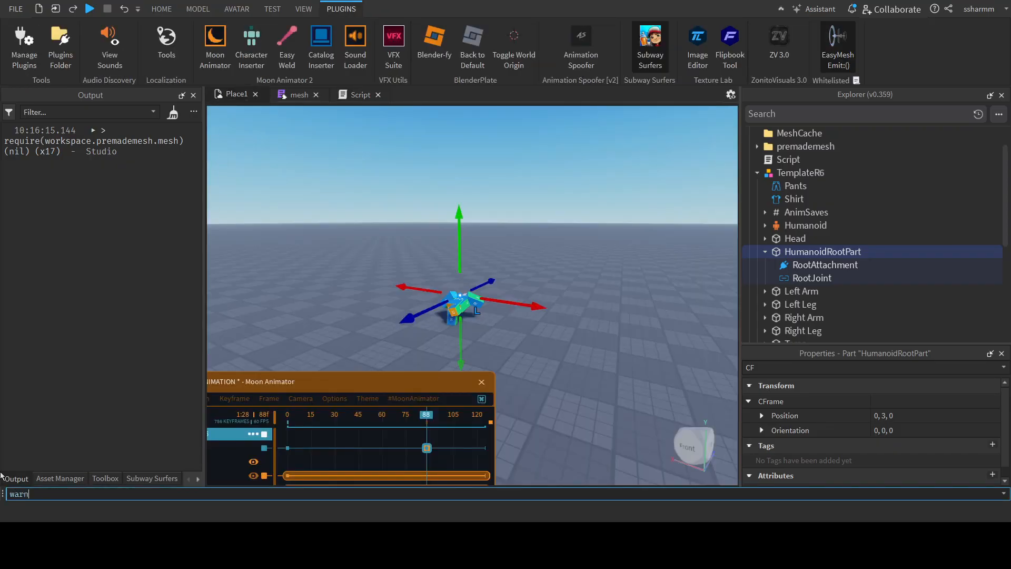
pyautogui.write('(workspace.TemplateR6.HumanoidRootPart.CFrame')
pyautogui.press('Return')
pyautogui.press('Return')
pyautogui.press('Return')
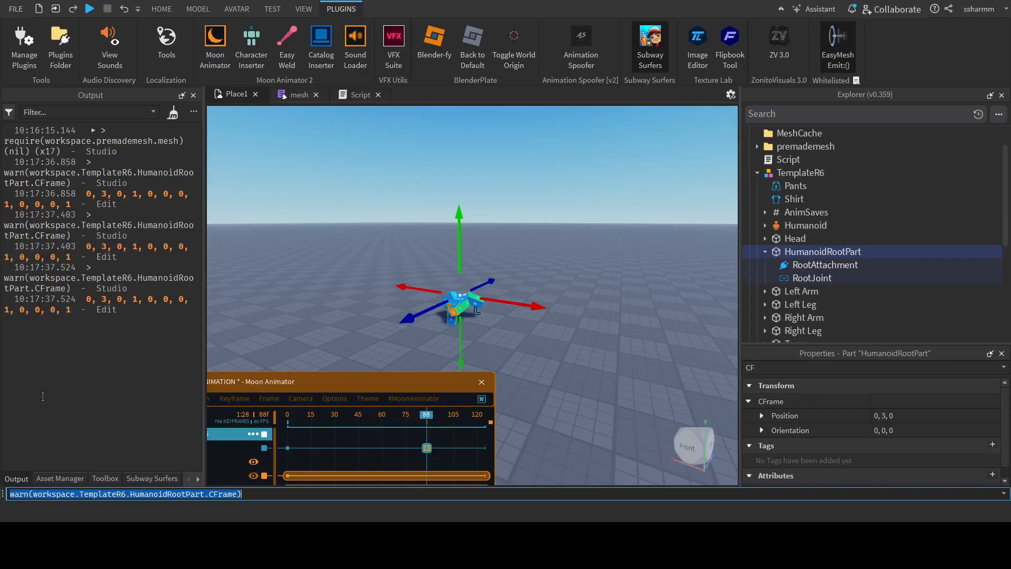
pyautogui.moveTo(86, 299); pyautogui.dragTo(213, 304)
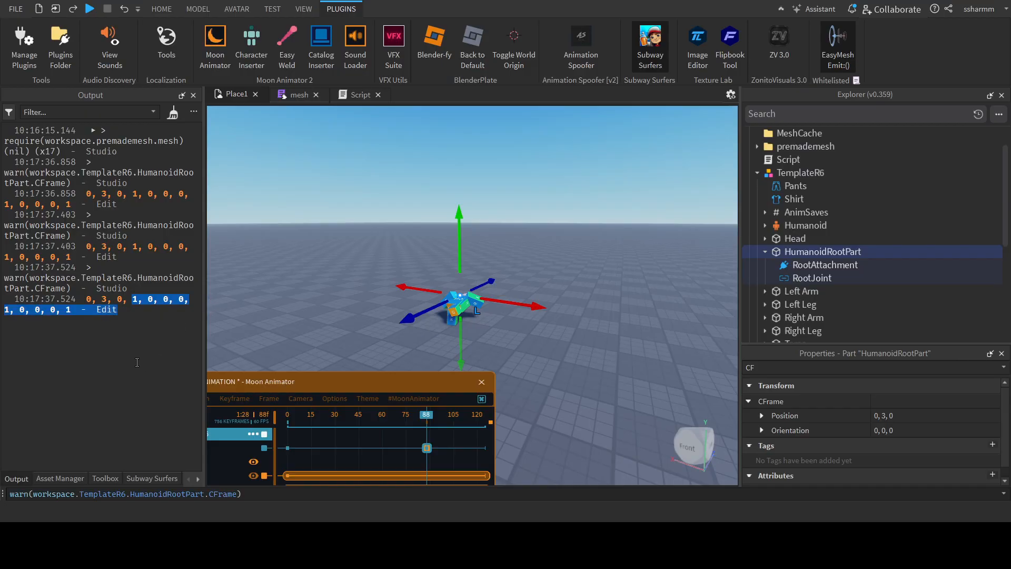
pyautogui.click(89, 295)
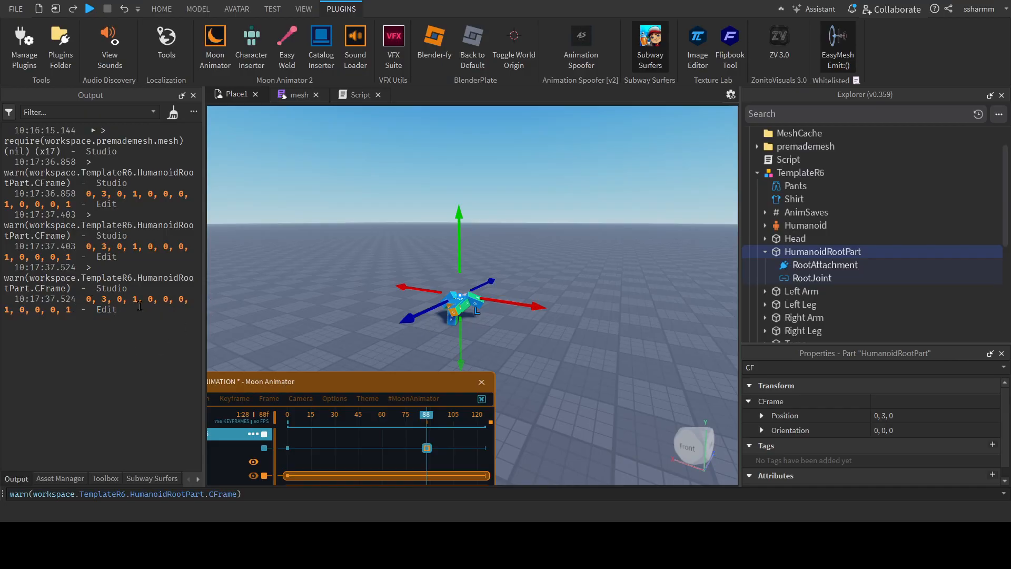
# Copy the Script's full require line into the Place1 command bar and run it with the HumanoidRootPart's CFrame.
pyautogui.click(360, 95)
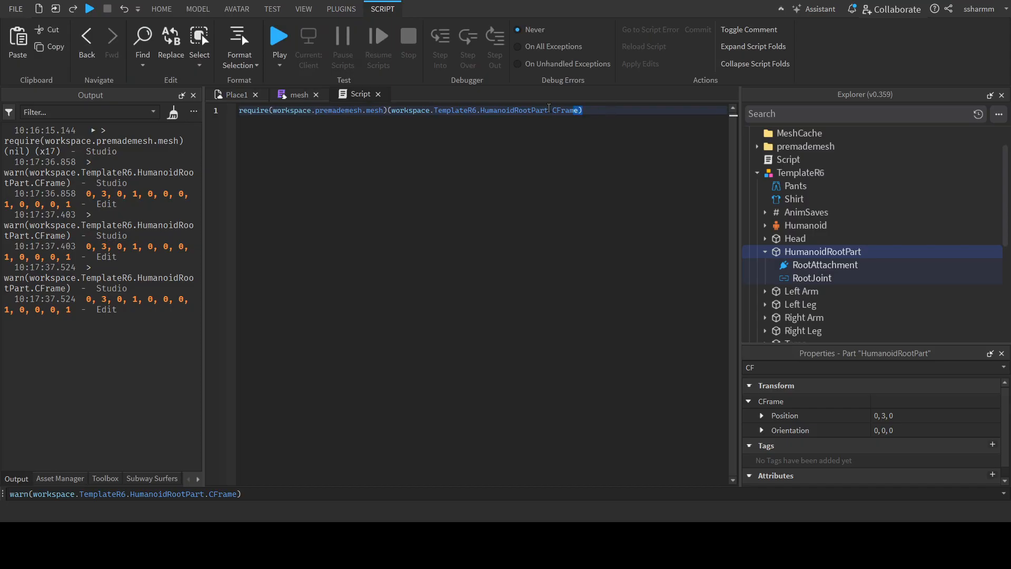
pyautogui.hotkey('ctrl', 'a')
pyautogui.hotkey('ctrl', 'c')
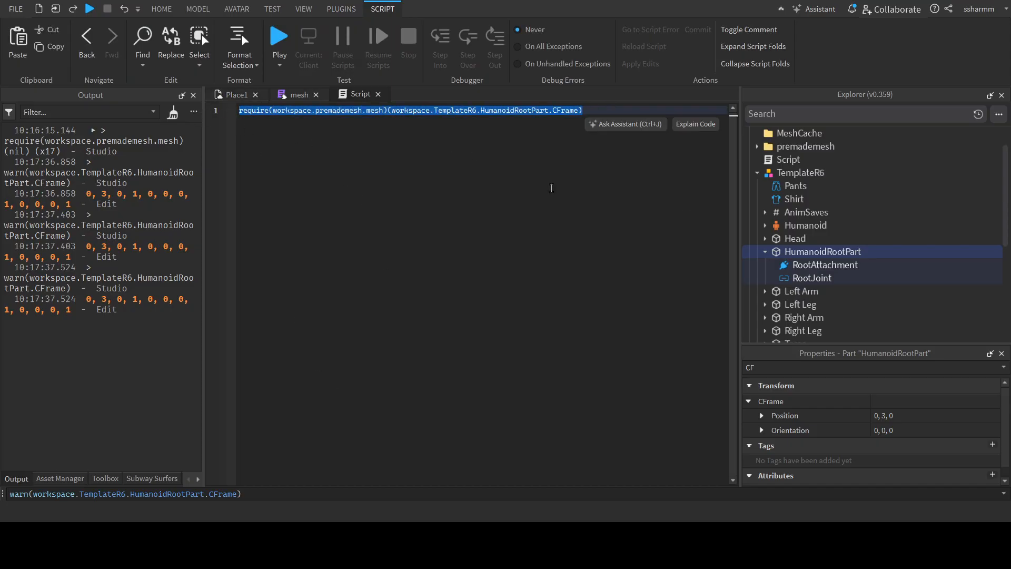
pyautogui.click(231, 94)
pyautogui.click(260, 494)
pyautogui.hotkey('ctrl', 'a')
pyautogui.hotkey('ctrl', 'v')
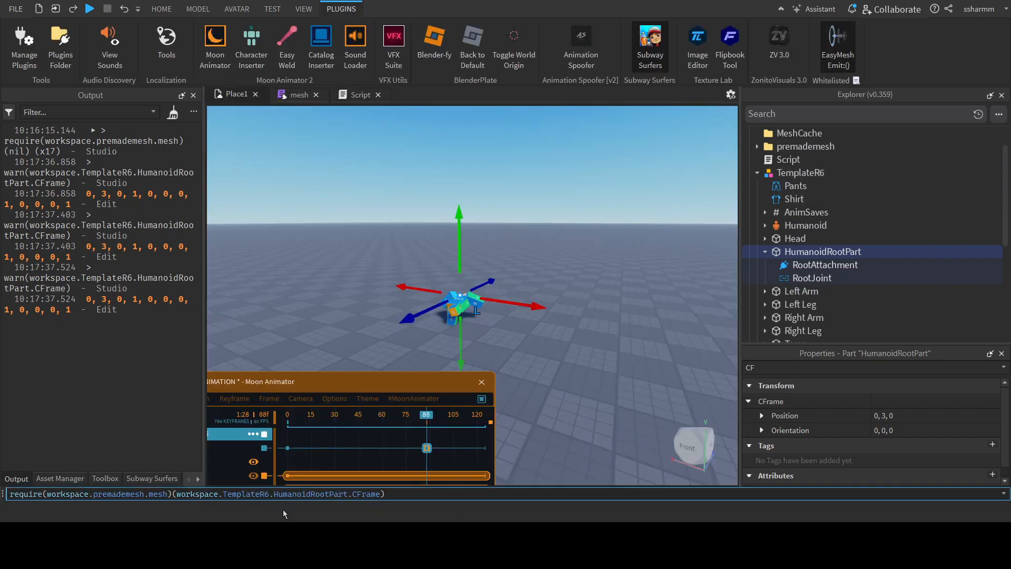
pyautogui.press('Return')
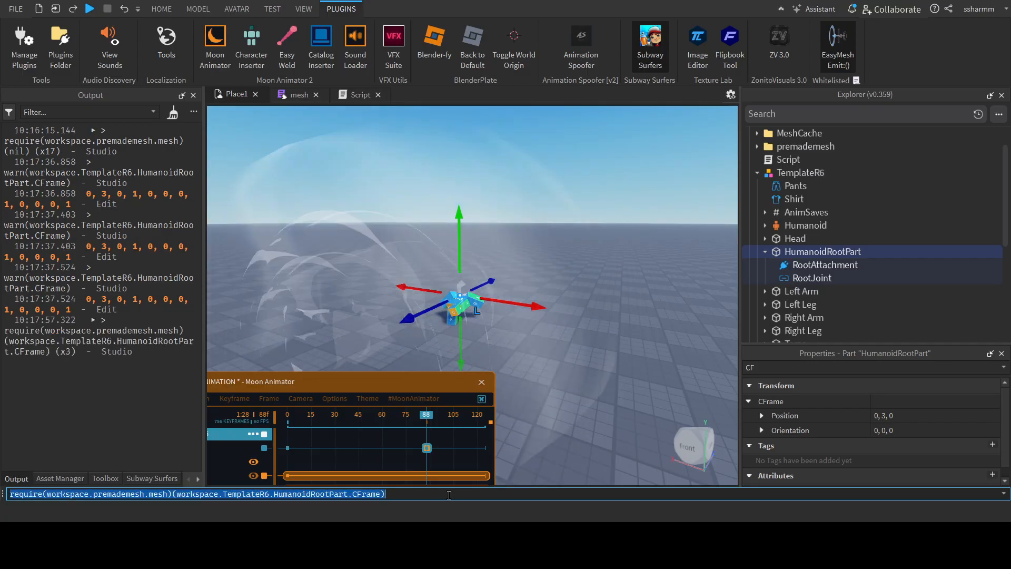
# Run the require call repeatedly and examine from the rig's side where the mesh effects appear.
pyautogui.press('d')
pyautogui.moveTo(676, 382); pyautogui.dragTo(606, 384, button='right')
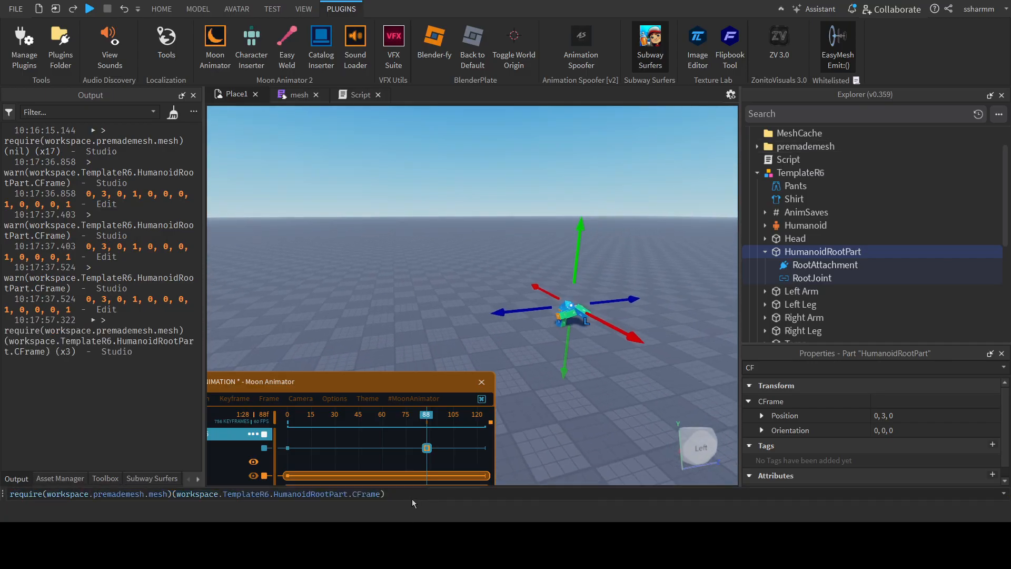
pyautogui.click(414, 494)
pyautogui.press('Return')
pyautogui.press('Return')
pyautogui.press('Return')
pyautogui.press('Return')
pyautogui.press('Return')
pyautogui.press('Return')
pyautogui.press('Return')
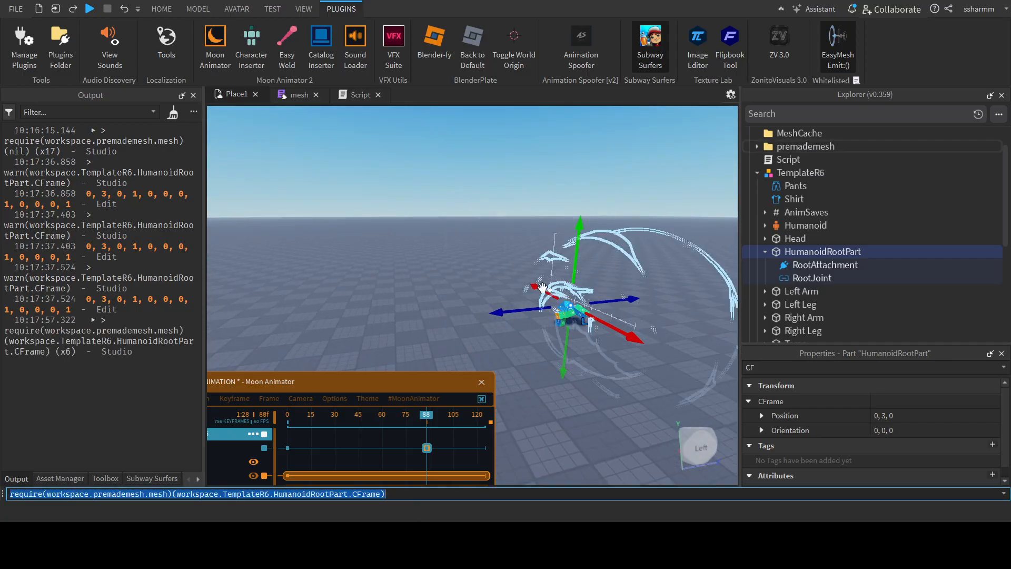
pyautogui.press('Return')
pyautogui.press('Return')
pyautogui.press('Return')
pyautogui.press('Return')
pyautogui.press('Return')
pyautogui.press('Return')
pyautogui.press('Return')
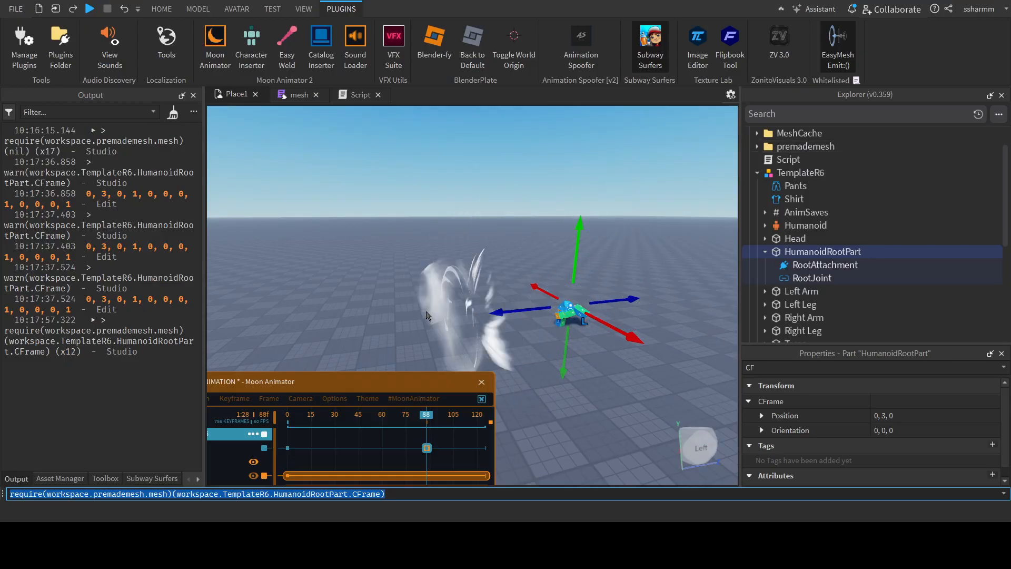
pyautogui.press('Return')
pyautogui.press('Return')
pyautogui.press('Return')
pyautogui.press('Return')
pyautogui.press('Return')
pyautogui.press('Return')
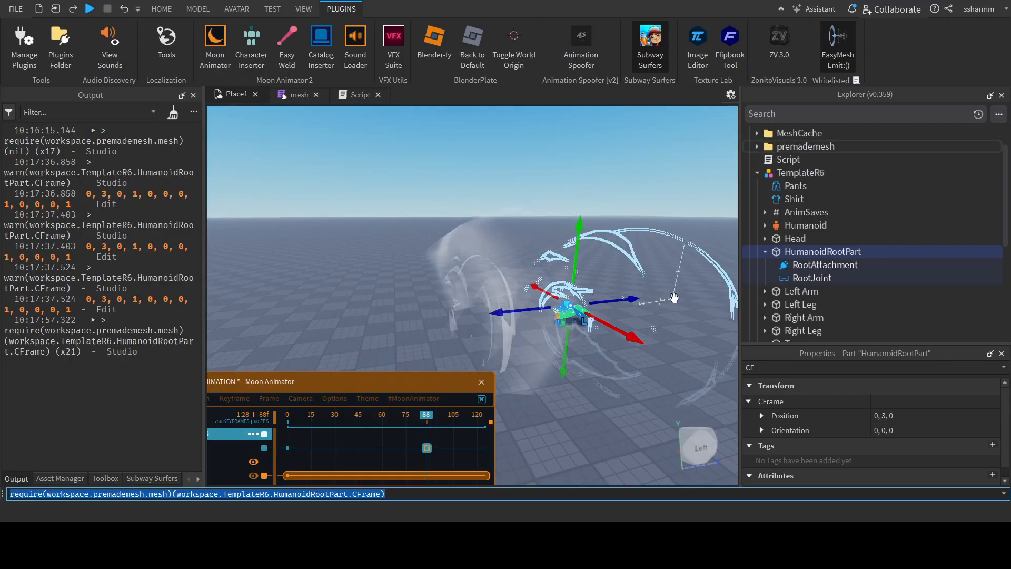
# Offset the call's CFrame argument with * CFrame.new(0,0,-30) and run the command several times.
pyautogui.click(382, 494)
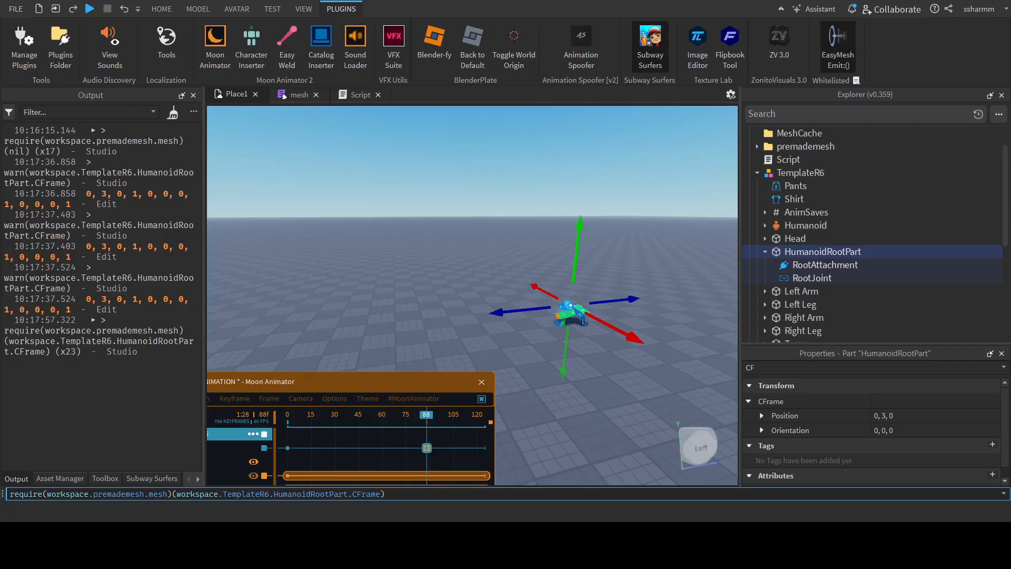
pyautogui.write('* CFrame.new')
pyautogui.write('0')
pyautogui.press('Return')
pyautogui.moveTo(581, 386); pyautogui.dragTo(581, 386, button='right')
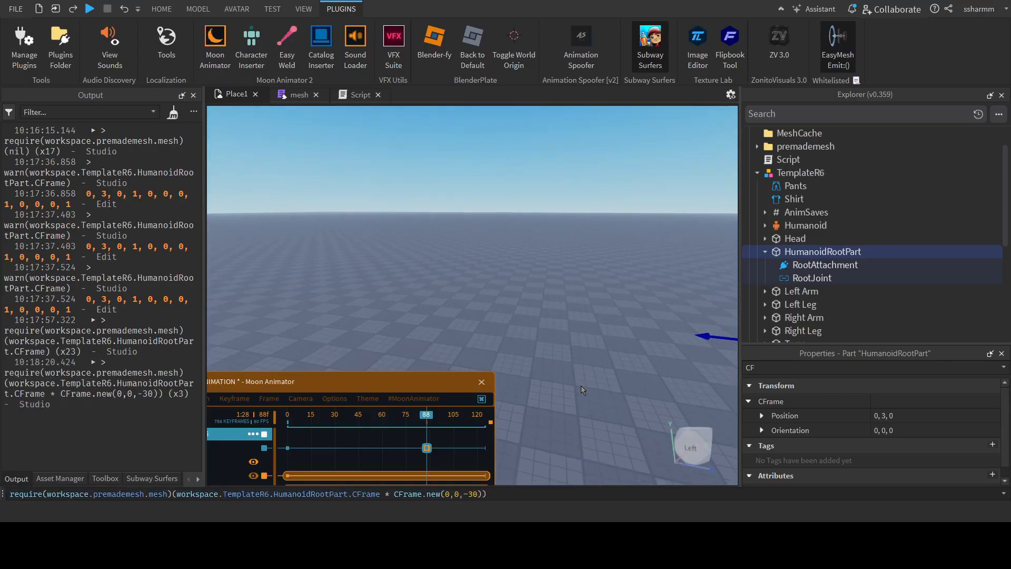
pyautogui.click(526, 500)
pyautogui.press('Return')
pyautogui.press('Return')
pyautogui.press('Return')
pyautogui.press('Return')
pyautogui.press('Return')
# Change the offset in the require call to CFrame.new(0,0,10) and run it.
pyautogui.press('BackSpace')
pyautogui.press('Up')
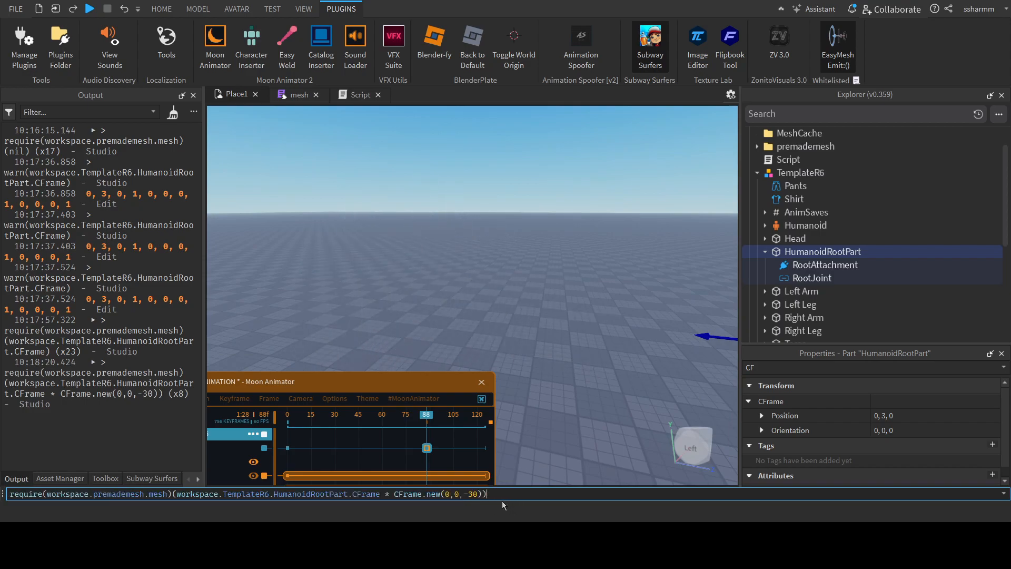
pyautogui.press('BackSpace')
pyautogui.press('Up')
pyautogui.press('Up')
pyautogui.press('Up')
pyautogui.press('Down')
pyautogui.press('Down')
pyautogui.press('Down')
pyautogui.press('Up')
pyautogui.press('Up')
pyautogui.press('Up')
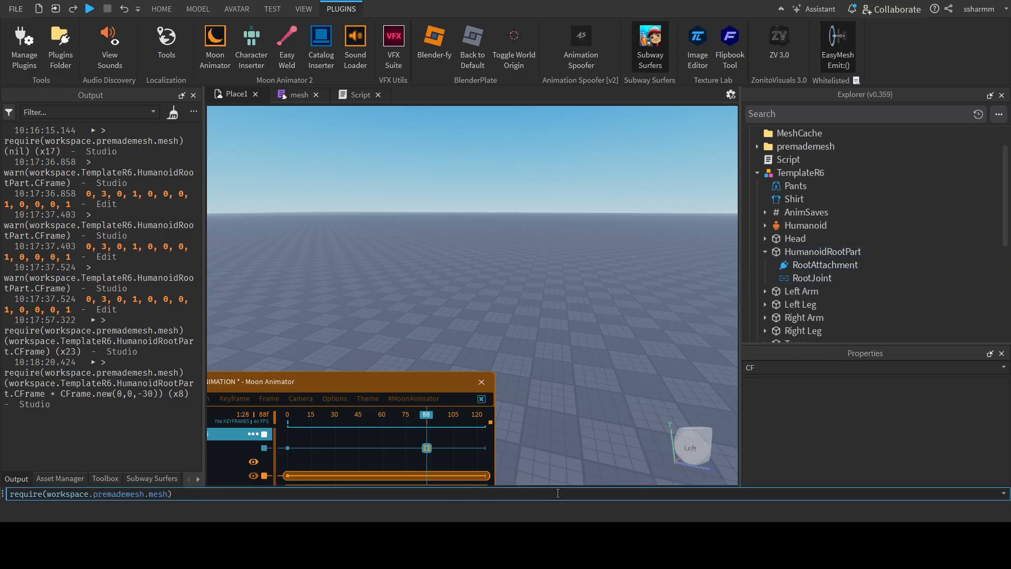
pyautogui.press('Down')
pyautogui.press('Down')
pyautogui.press('Down')
pyautogui.press('Up')
pyautogui.press('Down')
pyautogui.press('Down')
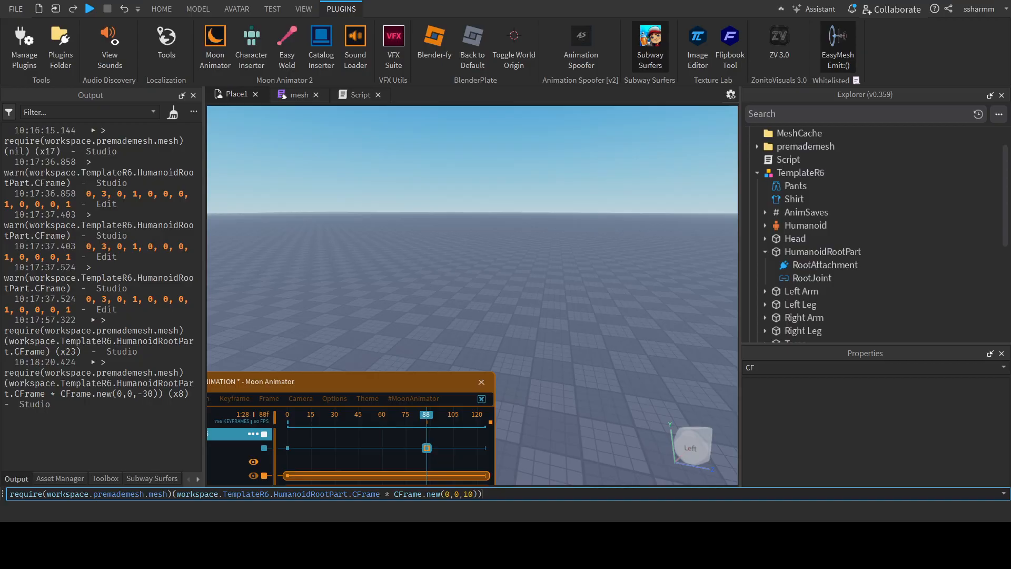
pyautogui.press('Up')
pyautogui.press('Return')
pyautogui.press('Return')
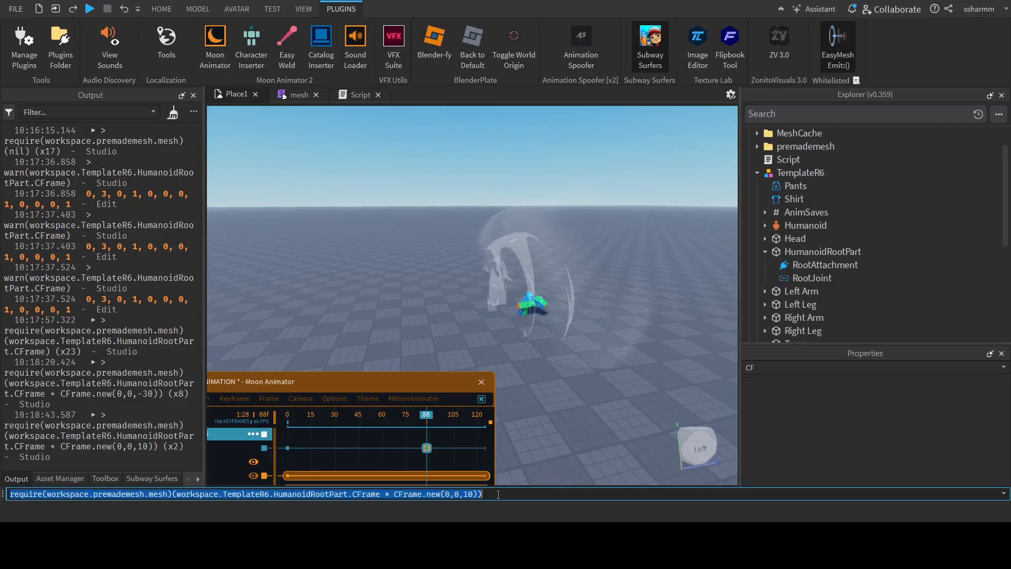
# Append * CFrame.Angles() after the CFrame.new(0,0,10) offset and run the command.
pyautogui.click(494, 493)
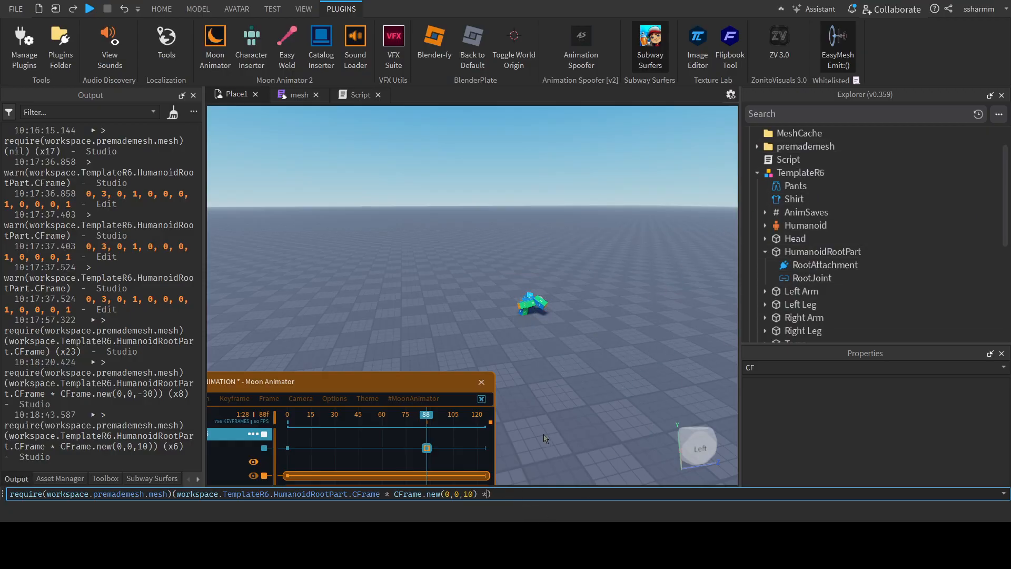
pyautogui.write('Frame')
pyautogui.moveTo(492, 494); pyautogui.dragTo(519, 493)
pyautogui.press('Right')
pyautogui.write('.Angles(')
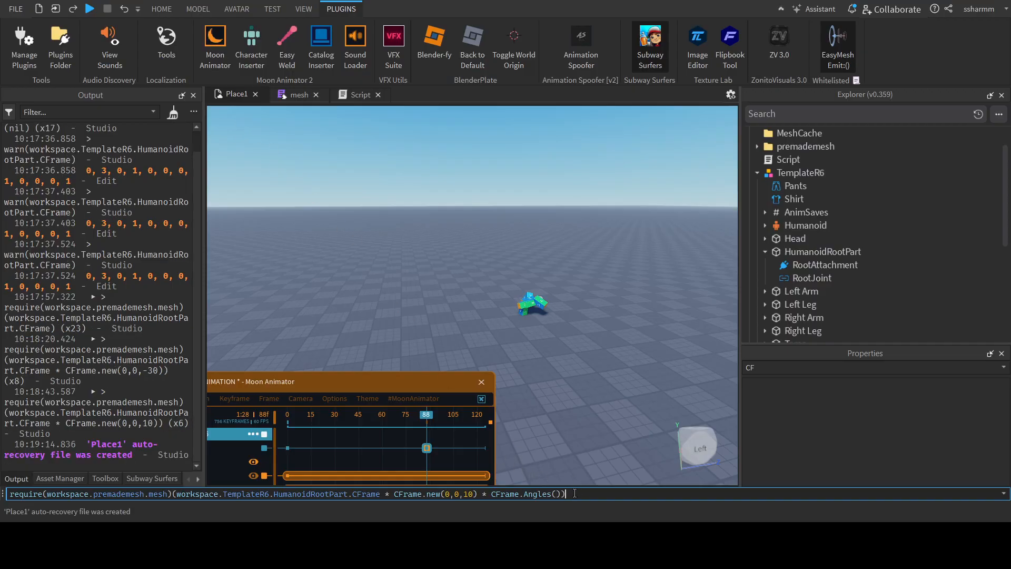
pyautogui.press('Return')
pyautogui.press('Return')
pyautogui.press('Return')
# Fill in the rotation as CFrame.Angles(0,0,0) and run the call repeatedly to preview the effects.
pyautogui.click(559, 493)
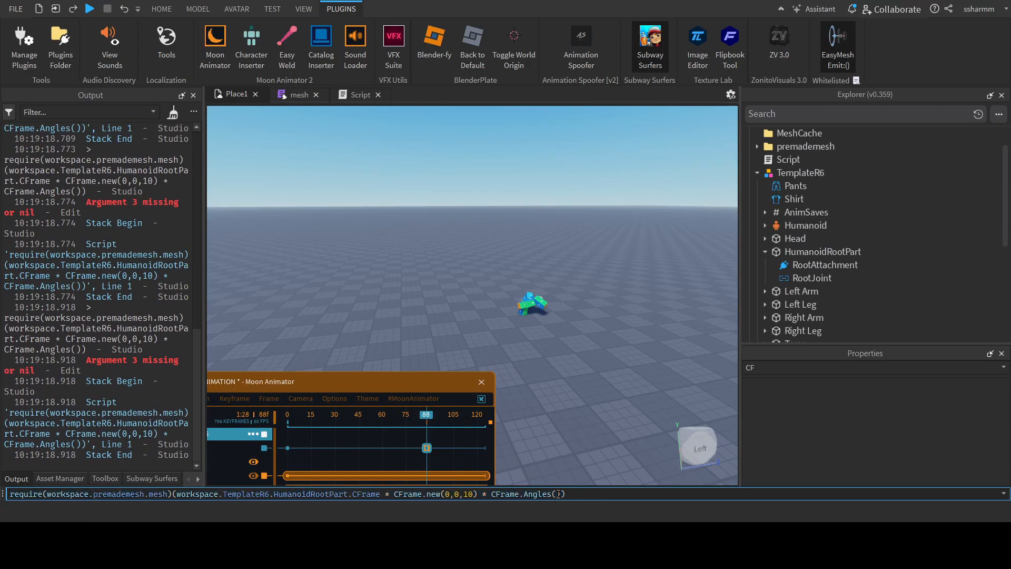
pyautogui.write('0,0,0')
pyautogui.press('Return')
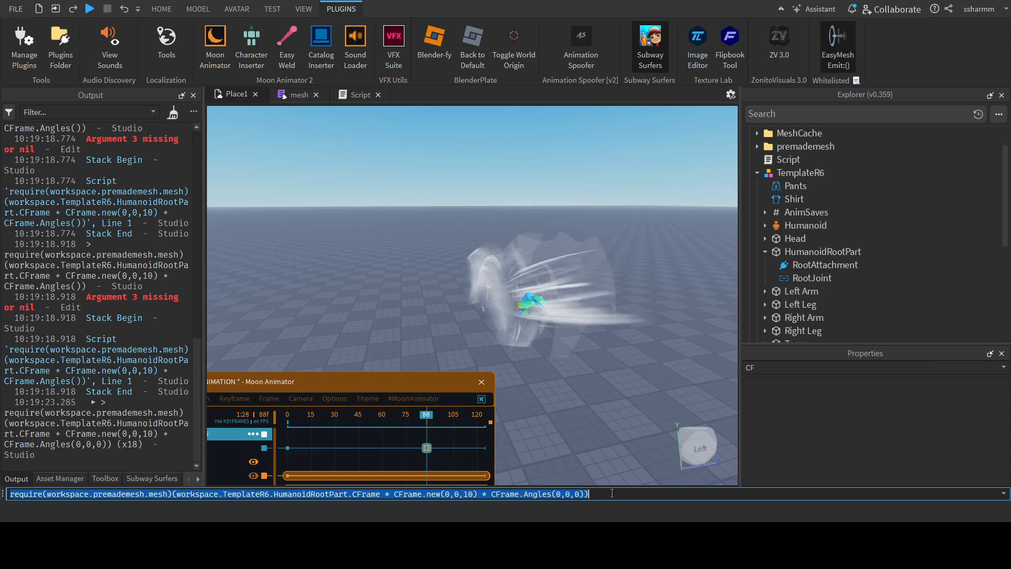
pyautogui.press('Return')
pyautogui.press('Return')
pyautogui.press('Return')
pyautogui.press('Return')
pyautogui.press('Return')
pyautogui.press('Return')
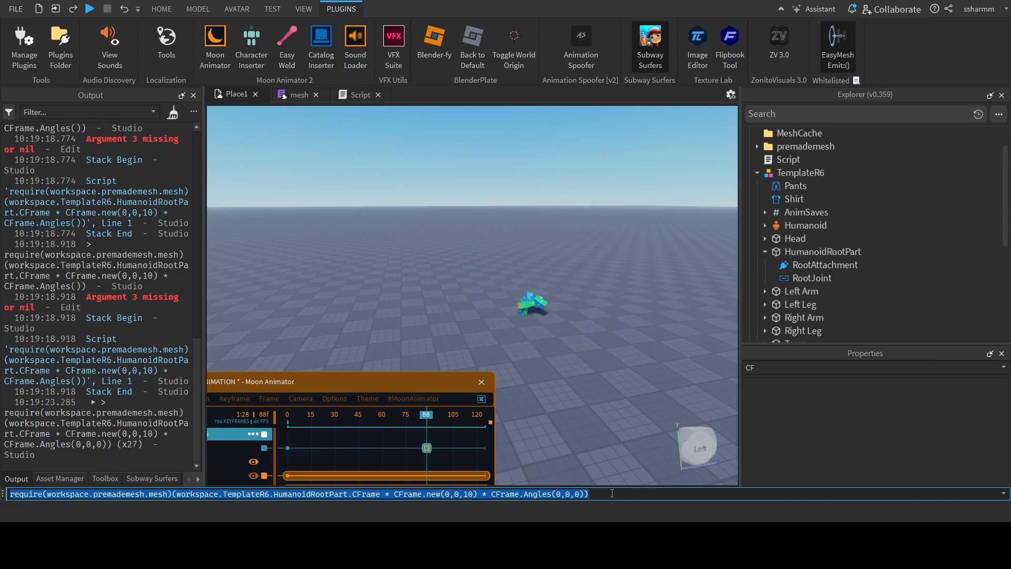
pyautogui.press('Return')
pyautogui.press('Return')
pyautogui.press('Return')
pyautogui.press('Return')
pyautogui.press('Return')
pyautogui.press('Return')
pyautogui.press('Return')
pyautogui.press('Return')
pyautogui.press('Return')
pyautogui.press('Return')
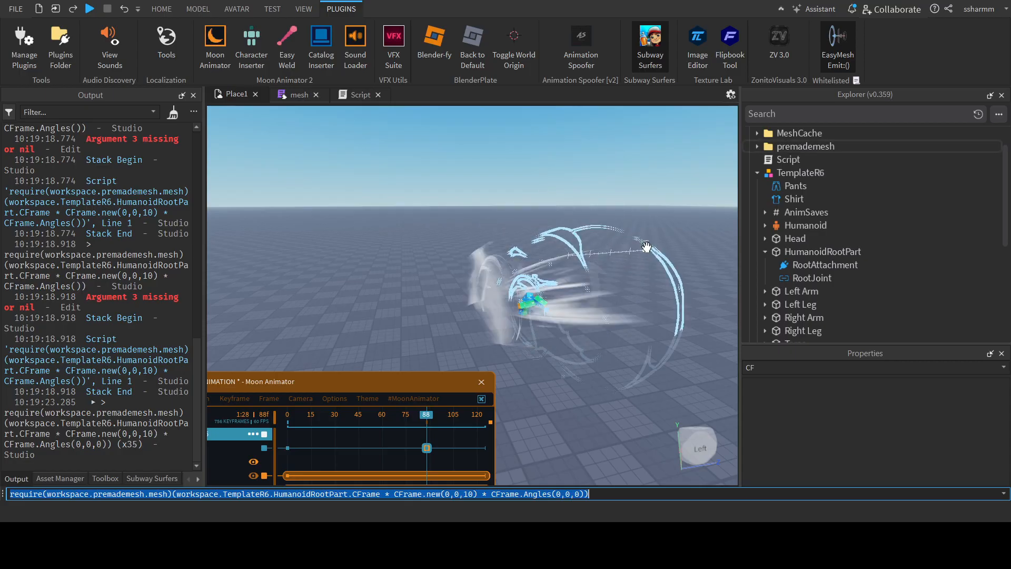
pyautogui.press('Return')
pyautogui.press('Return')
pyautogui.press('Return')
pyautogui.press('Return')
pyautogui.press('Return')
pyautogui.press('Return')
pyautogui.press('Return')
pyautogui.press('Return')
pyautogui.press('Return')
pyautogui.press('Return')
pyautogui.press('Return')
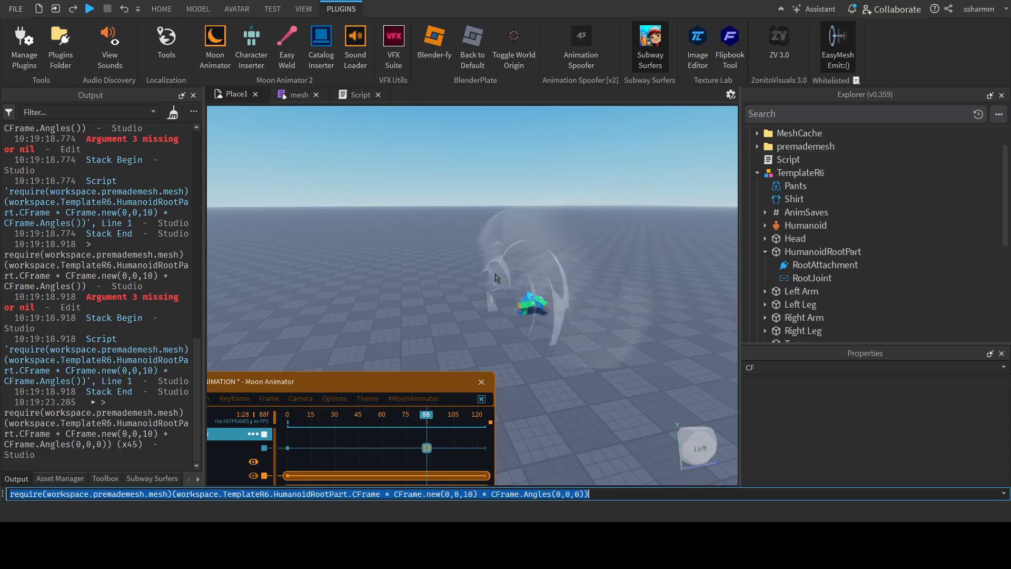
pyautogui.press('Return')
pyautogui.press('Return')
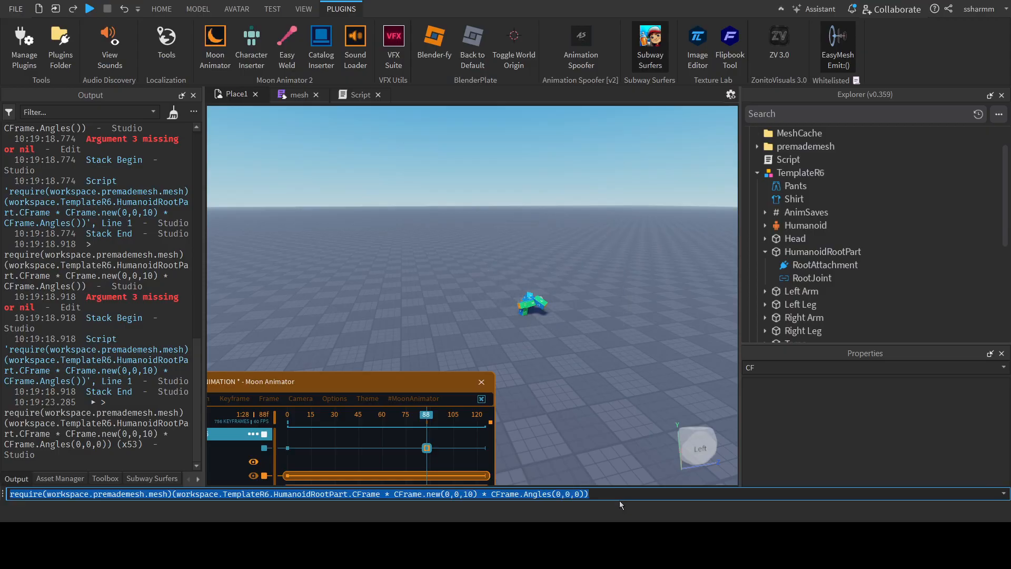
# Set the third CFrame.Angles argument to math.random(-360,360) and run the call repeatedly.
pyautogui.click(575, 493)
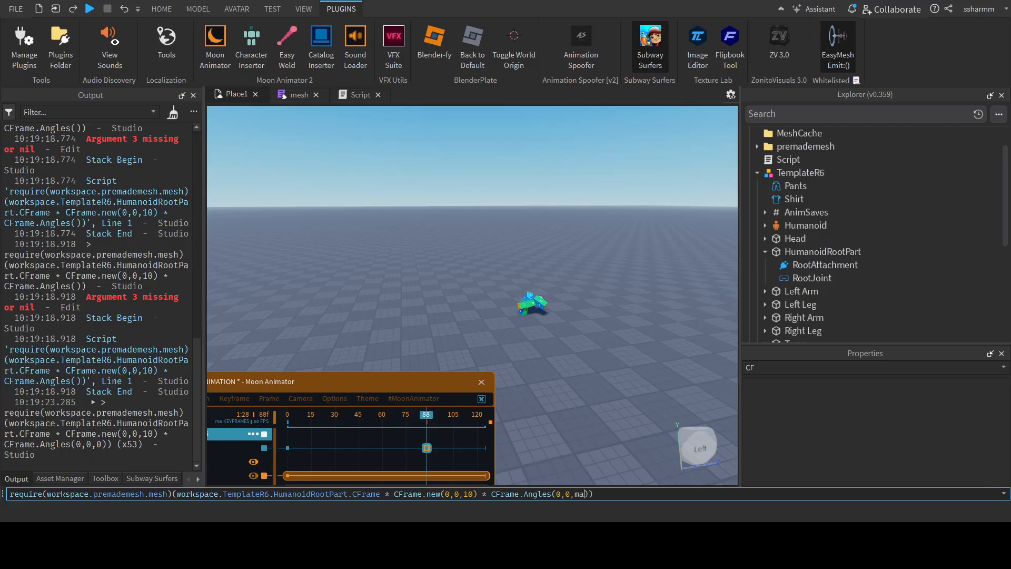
pyautogui.write('math.random(')
pyautogui.write('-360,360')
pyautogui.press('Return')
pyautogui.press('Return')
pyautogui.press('Return')
pyautogui.press('Return')
pyautogui.press('Return')
pyautogui.press('Return')
pyautogui.press('Return')
pyautogui.press('Return')
pyautogui.press('Return')
pyautogui.press('Return')
pyautogui.press('Return')
pyautogui.press('Return')
pyautogui.press('Return')
pyautogui.press('Return')
pyautogui.press('Return')
pyautogui.press('Return')
pyautogui.press('Return')
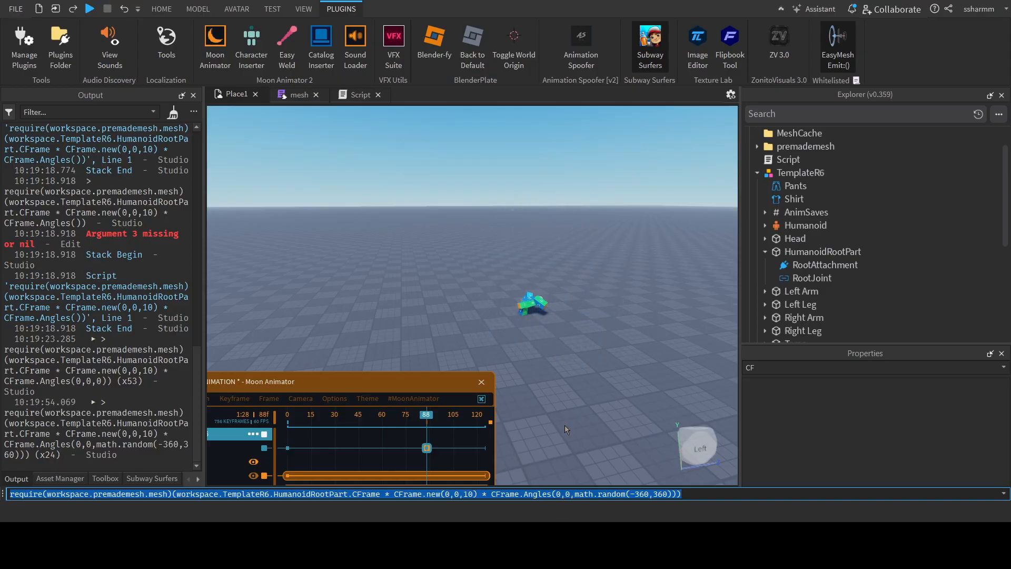
# Move math.random(-360,360) to the second CFrame.Angles argument, set the third to 0, and run the call repeatedly.
pyautogui.moveTo(673, 493); pyautogui.dragTo(574, 493)
pyautogui.hotkey('ctrl', 'c')
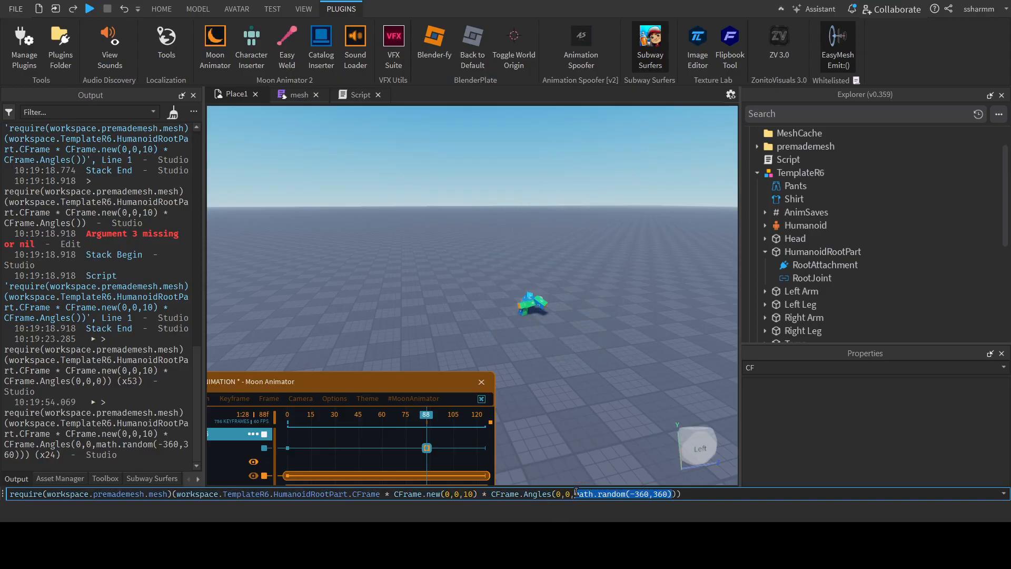
pyautogui.press('BackSpace')
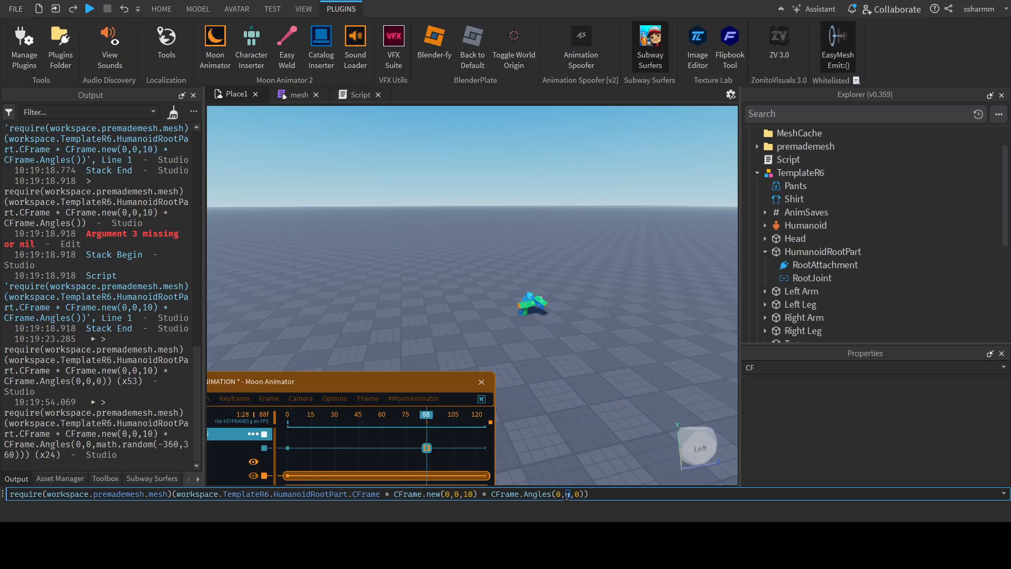
pyautogui.hotkey('ctrl', 'v')
pyautogui.press('Return')
pyautogui.press('Return')
pyautogui.press('Return')
pyautogui.press('Return')
pyautogui.press('Return')
pyautogui.press('Return')
pyautogui.press('Return')
pyautogui.press('Return')
pyautogui.press('Return')
pyautogui.press('Return')
pyautogui.press('Return')
pyautogui.press('Return')
pyautogui.press('Return')
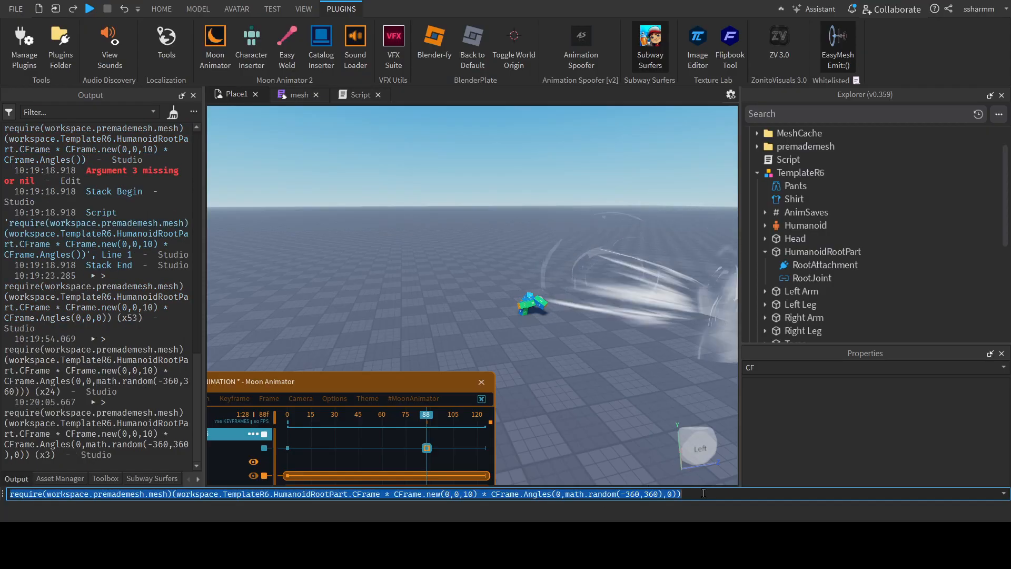
pyautogui.press('Return')
pyautogui.press('Return')
pyautogui.press('Return')
pyautogui.press('Return')
pyautogui.press('Return')
pyautogui.press('Return')
pyautogui.press('Return')
pyautogui.press('Return')
pyautogui.press('Return')
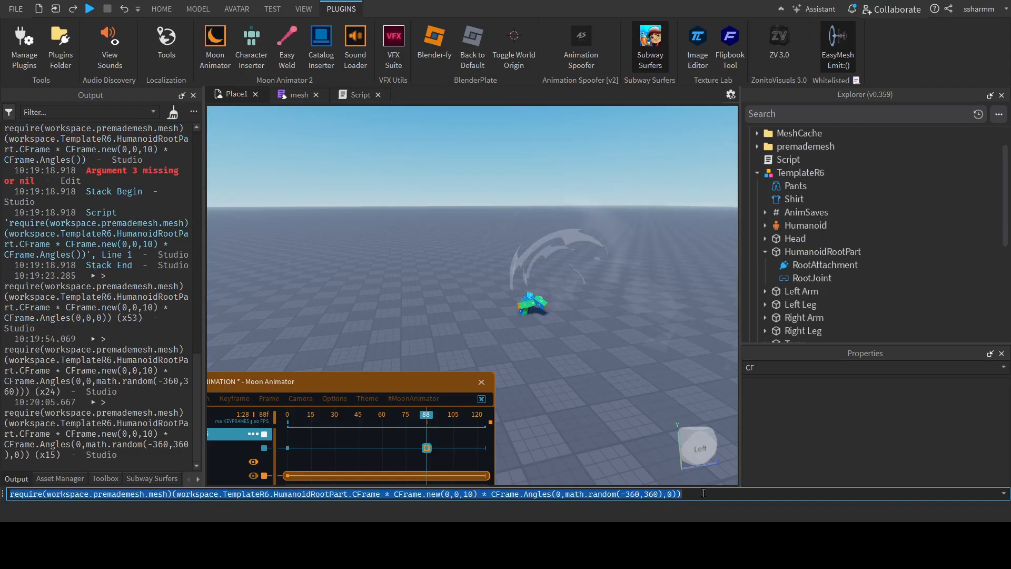
# Run the call with the randomized second angle several more times to preview the effects.
pyautogui.press('Return')
pyautogui.press('Return')
pyautogui.press('Return')
pyautogui.press('Return')
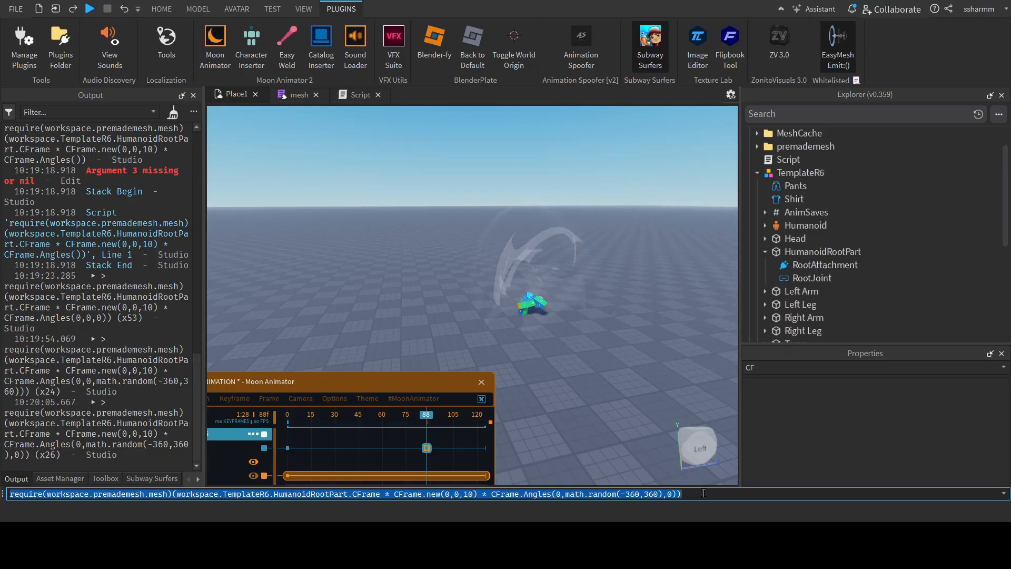
# Restore the rotation to CFrame.Angles(0,0,math.random(-360,360)) and run the call a few times.
pyautogui.hotkey('ctrl', 'z')
pyautogui.doubleClick(575, 493)
pyautogui.hotkey('ctrl', 'v')
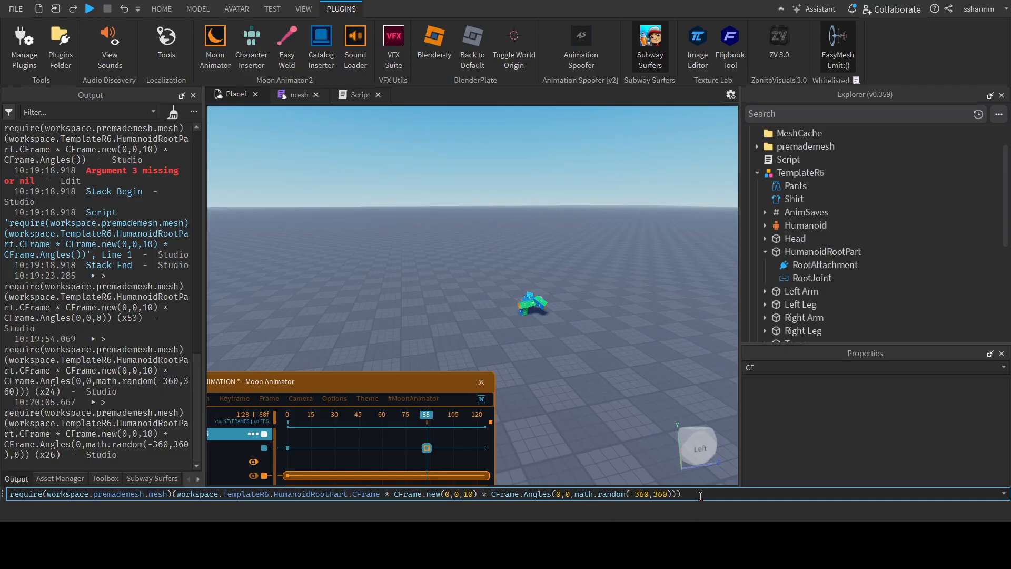
pyautogui.press('Return')
pyautogui.press('Return')
pyautogui.press('Return')
# Replace the line in Script with the full require call, including CFrame.new(0,0,10) and CFrame.Angles(0,0,math.random(-360,360)).
pyautogui.hotkey('ctrl', 'c')
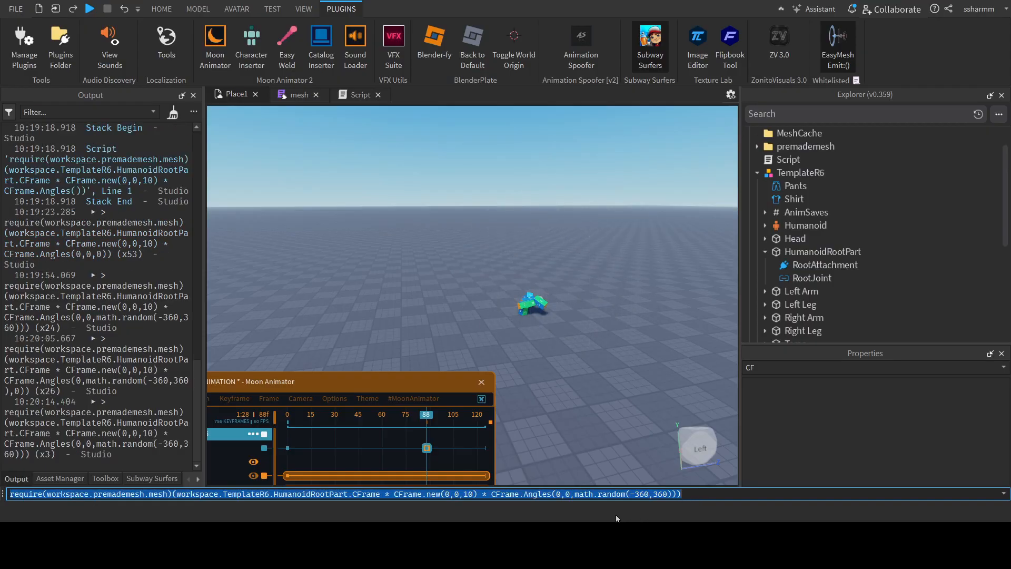
pyautogui.click(353, 97)
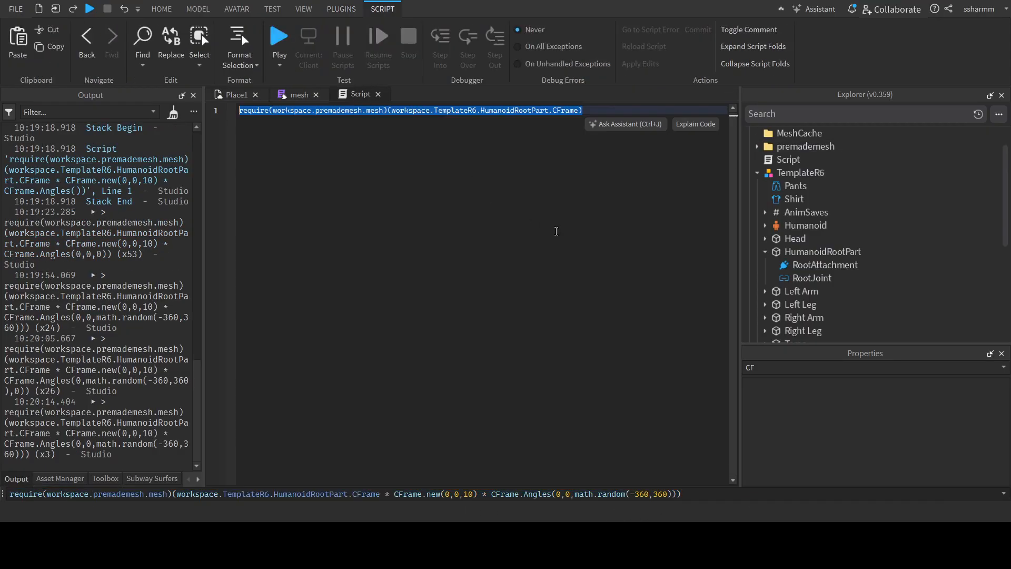
pyautogui.hotkey('ctrl', 'v')
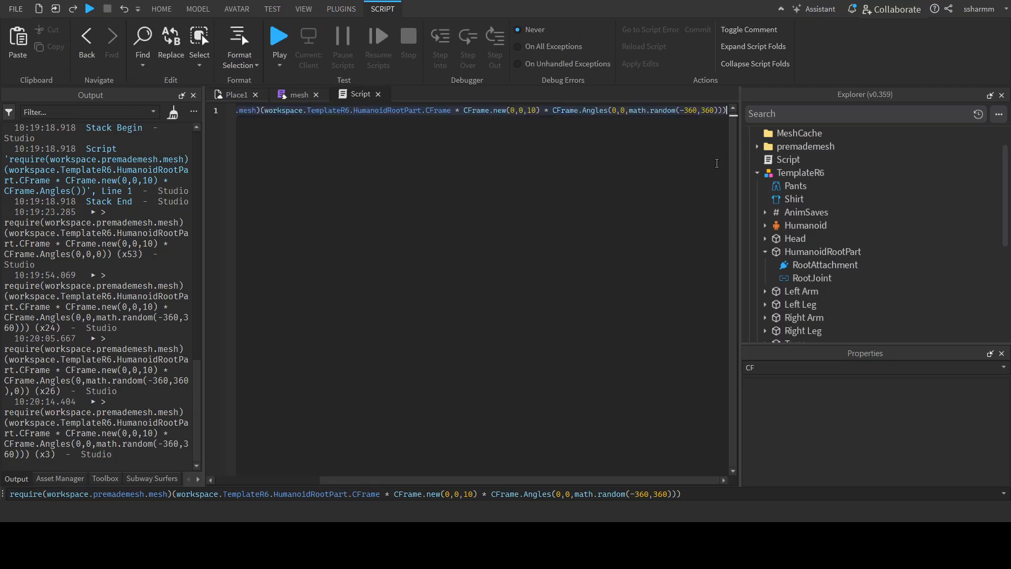
pyautogui.moveTo(728, 113); pyautogui.dragTo(182, 111)
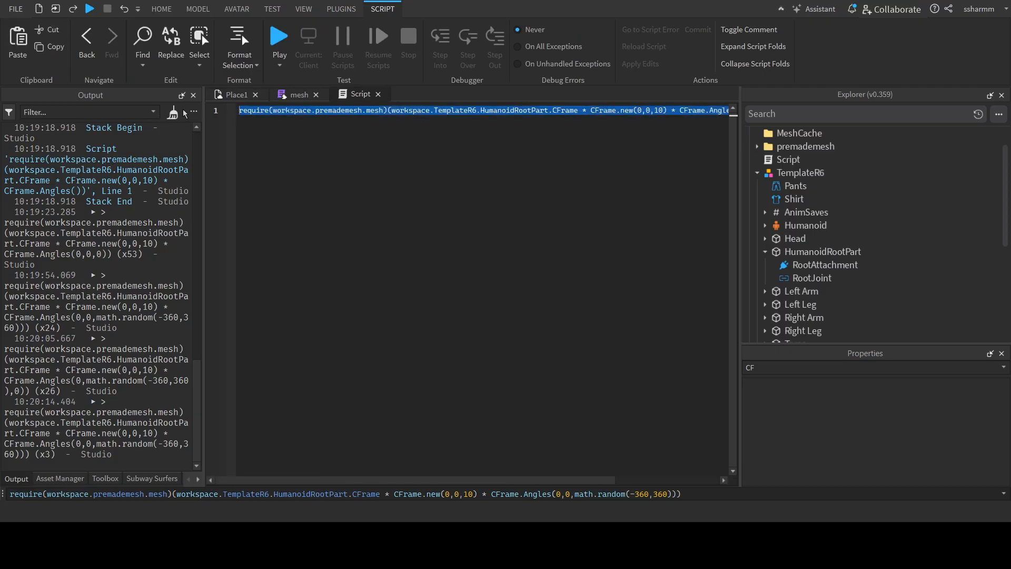
# Copy the complete require call from the command bar into the Code Begin of Moon Animator's frame 88 event and save it.
pyautogui.click(219, 99)
pyautogui.click(693, 493)
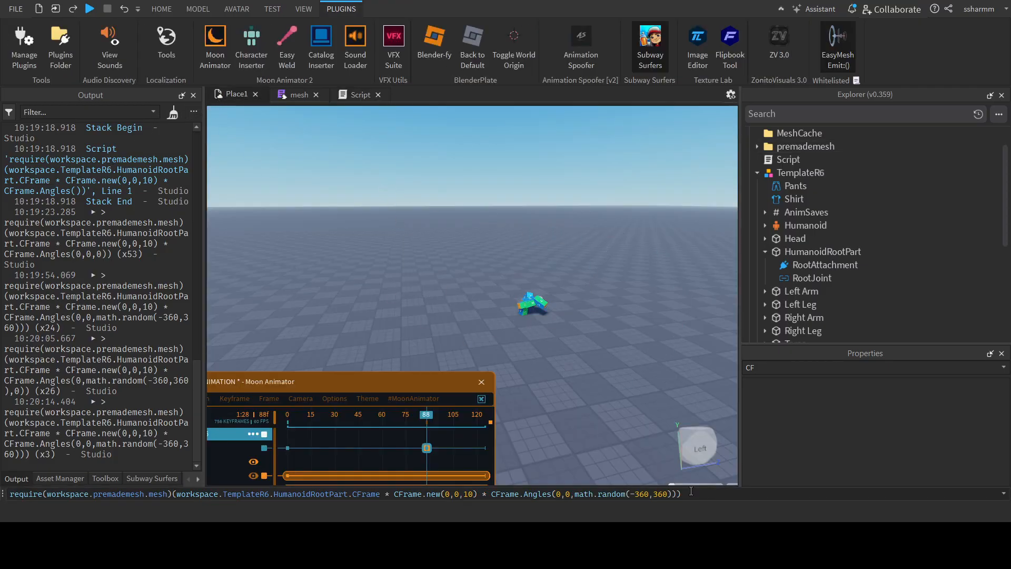
pyautogui.moveTo(694, 492); pyautogui.dragTo(8, 494)
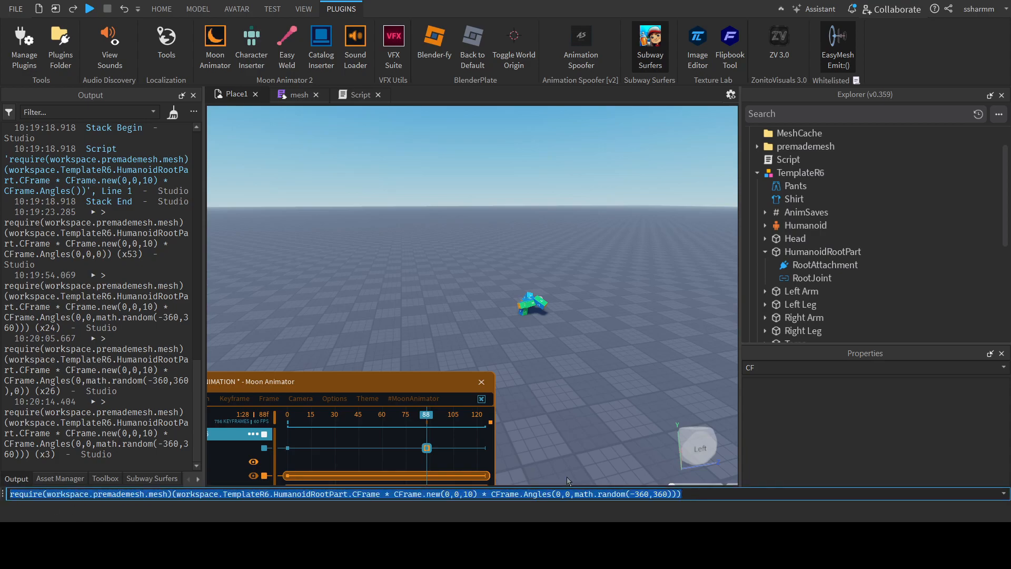
pyautogui.click(34, 494)
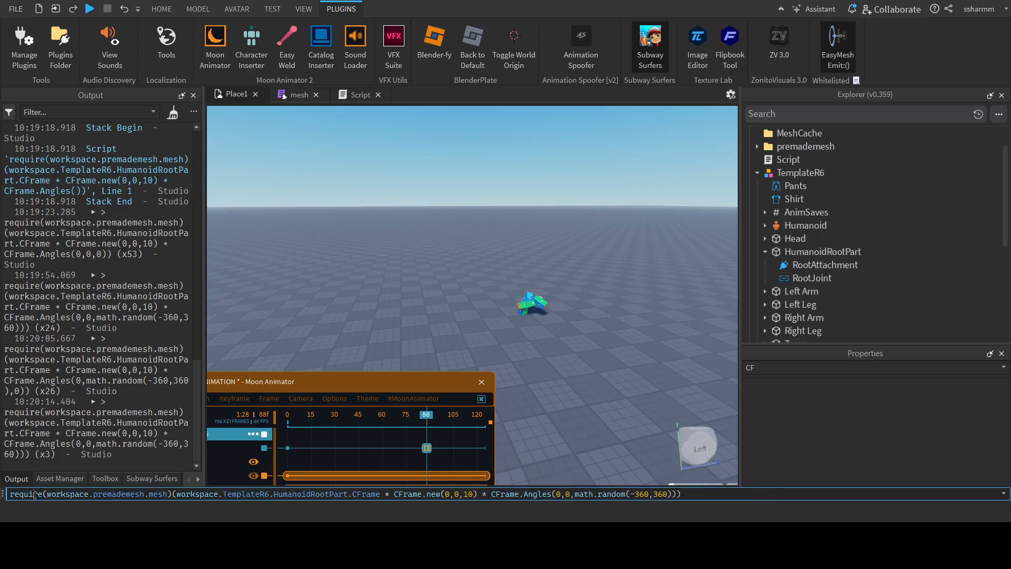
pyautogui.moveTo(47, 495); pyautogui.dragTo(385, 492)
pyautogui.click(736, 494)
pyautogui.hotkey('ctrl', 'a')
pyautogui.hotkey('ctrl', 'c')
pyautogui.doubleClick(427, 451)
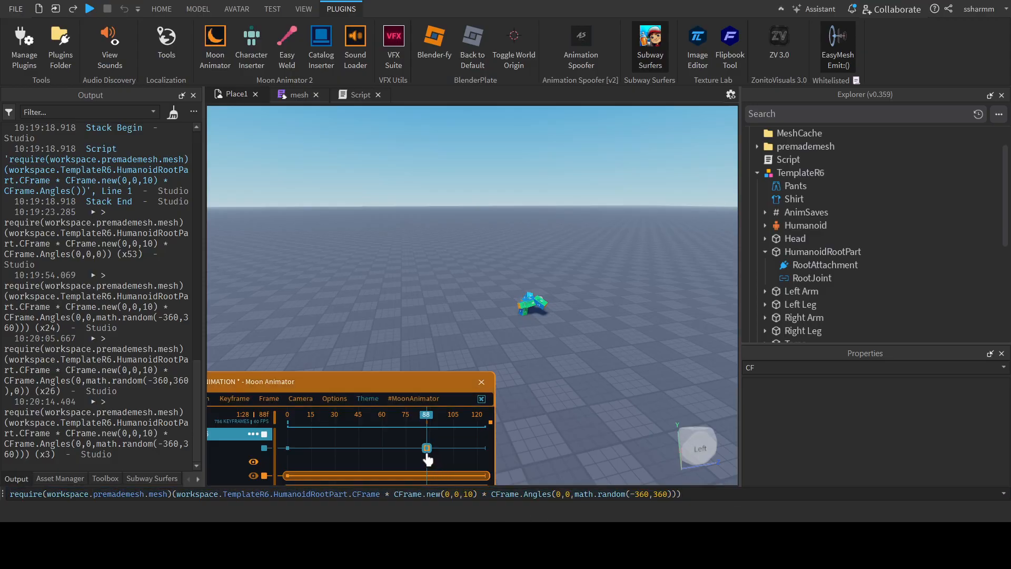
pyautogui.click(422, 415)
pyautogui.hotkey('ctrl', 'v')
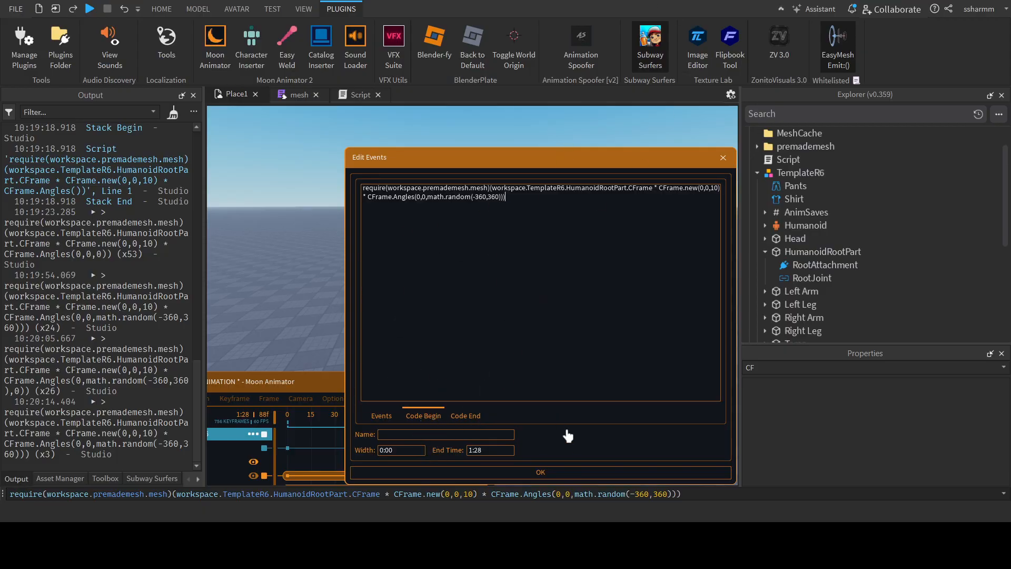
pyautogui.click(567, 473)
# Play the animation in Moon Animator to preview the event's mesh effects.
pyautogui.moveTo(426, 417)
pyautogui.mouseDown()
pyautogui.moveTo(455, 426)
pyautogui.moveTo(422, 432)
pyautogui.mouseUp()
pyautogui.press('space')
pyautogui.moveTo(562, 362)
pyautogui.mouseDown(button='right')
pyautogui.moveTo(562, 373)
pyautogui.moveTo(569, 357)
pyautogui.mouseUp(button='right')
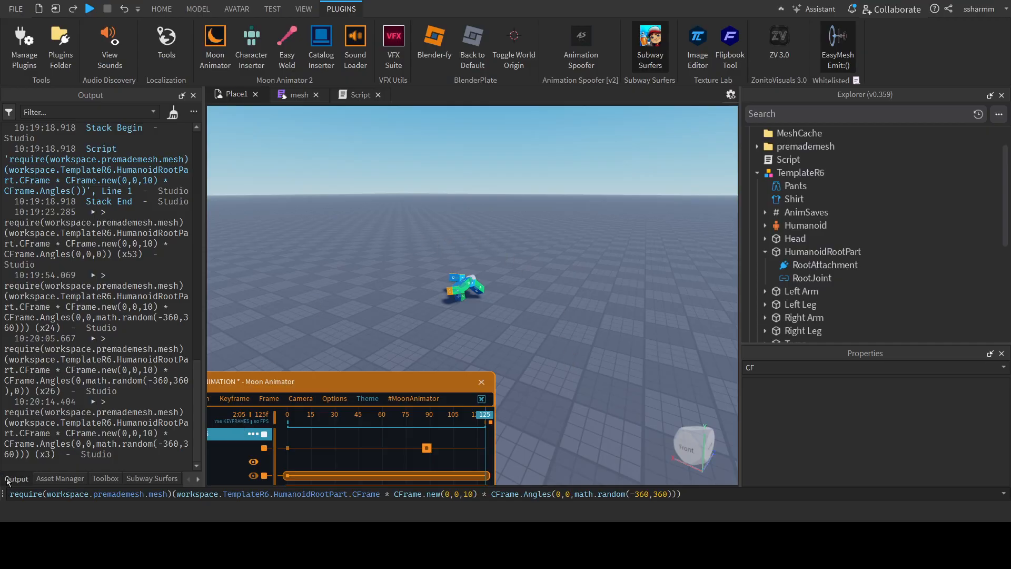
# Duplicate the m1 model in the premademesh folder and move the copy directly into Workspace.
pyautogui.scroll(3, 780, 221)
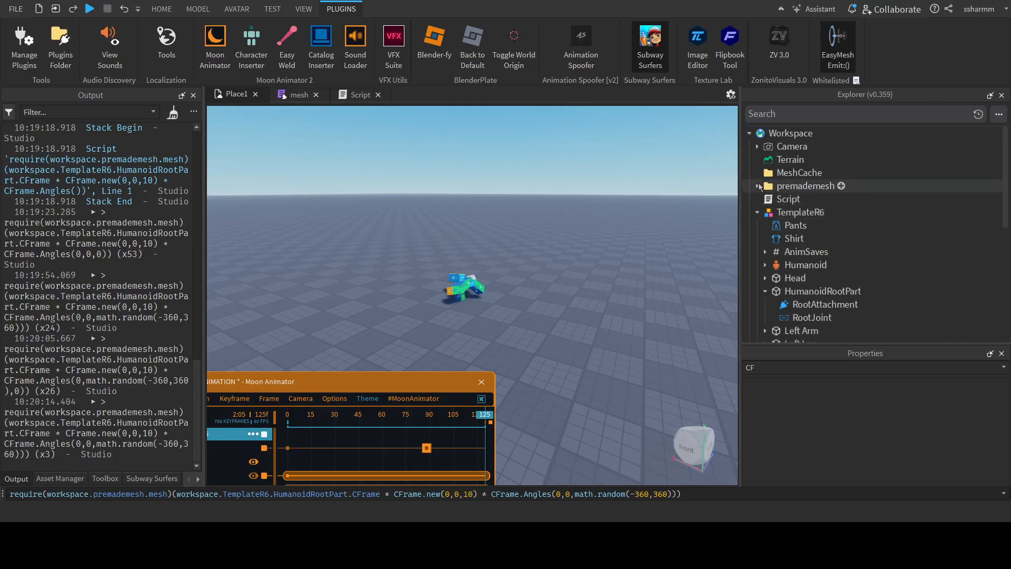
pyautogui.click(757, 186)
pyautogui.click(765, 213)
pyautogui.click(799, 225)
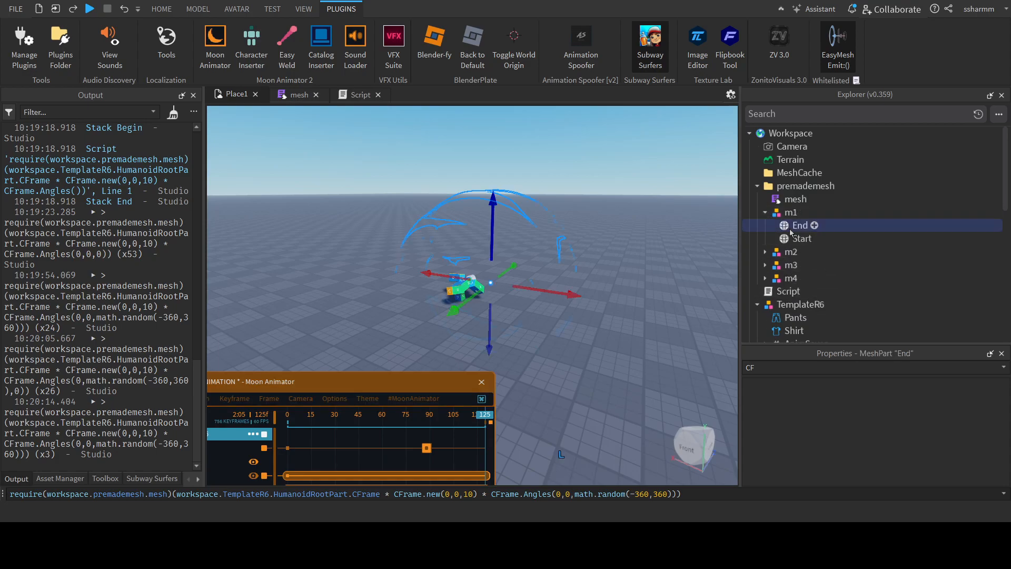
pyautogui.hotkey('ctrl', 'd')
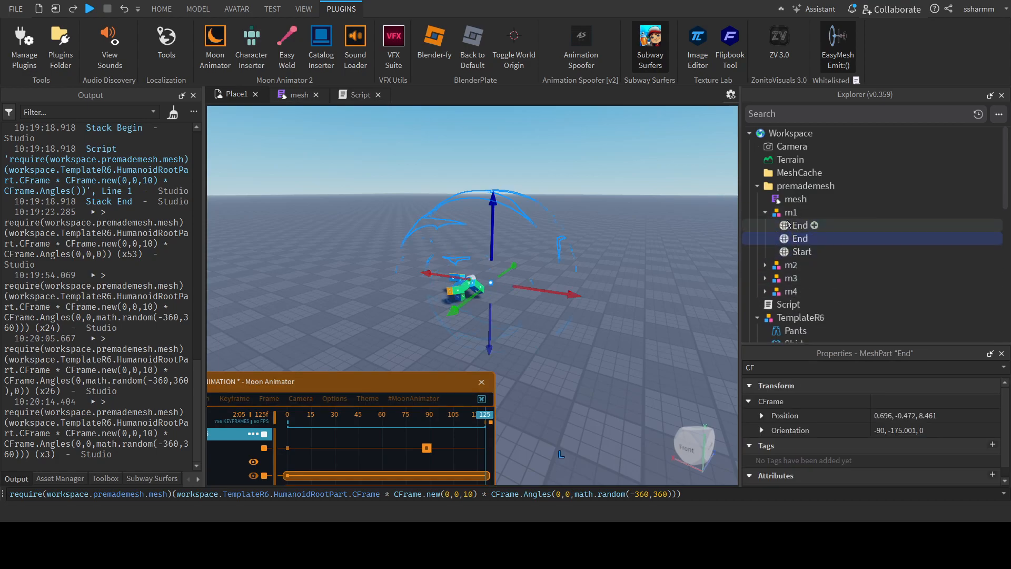
pyautogui.hotkey('ctrl', 'z')
pyautogui.click(791, 214)
pyautogui.hotkey('ctrl', 'd')
pyautogui.moveTo(790, 250); pyautogui.dragTo(790, 134)
pyautogui.click(757, 186)
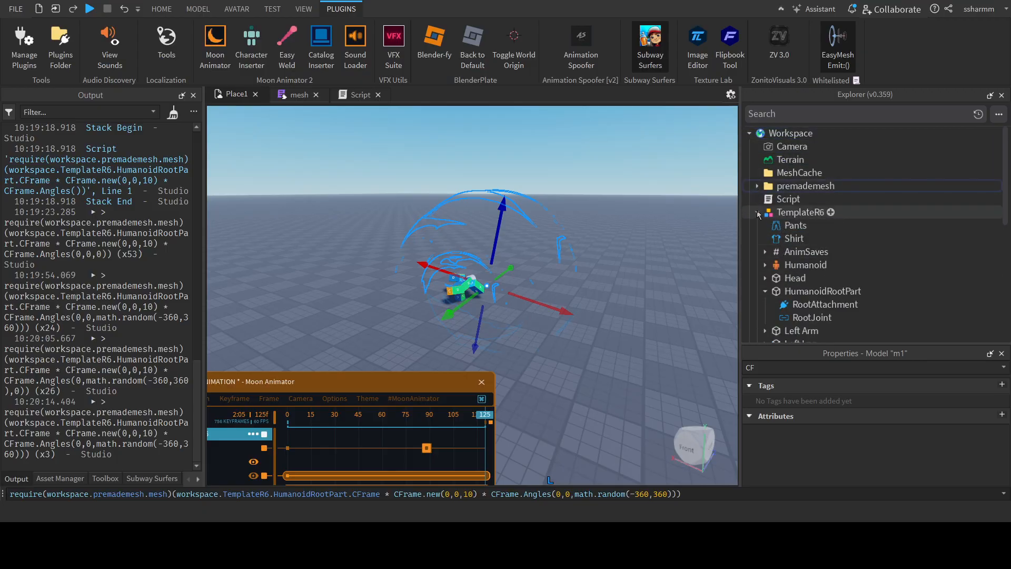
pyautogui.click(757, 212)
# Move the m1 copy away from the rig and bring it into focus.
pyautogui.moveTo(543, 305); pyautogui.dragTo(395, 251)
pyautogui.press('f')
pyautogui.moveTo(541, 299); pyautogui.dragTo(539, 305, button='right')
# Set the Transparency of the m1 copy's End and Start meshes to 0.
pyautogui.doubleClick(794, 226)
pyautogui.click(800, 239)
pyautogui.keyDown('shift'); pyautogui.click(810, 251); pyautogui.keyUp('shift')
pyautogui.doubleClick(778, 366)
pyautogui.write('tr')
pyautogui.click(893, 405)
pyautogui.write('0')
pyautogui.press('Return')
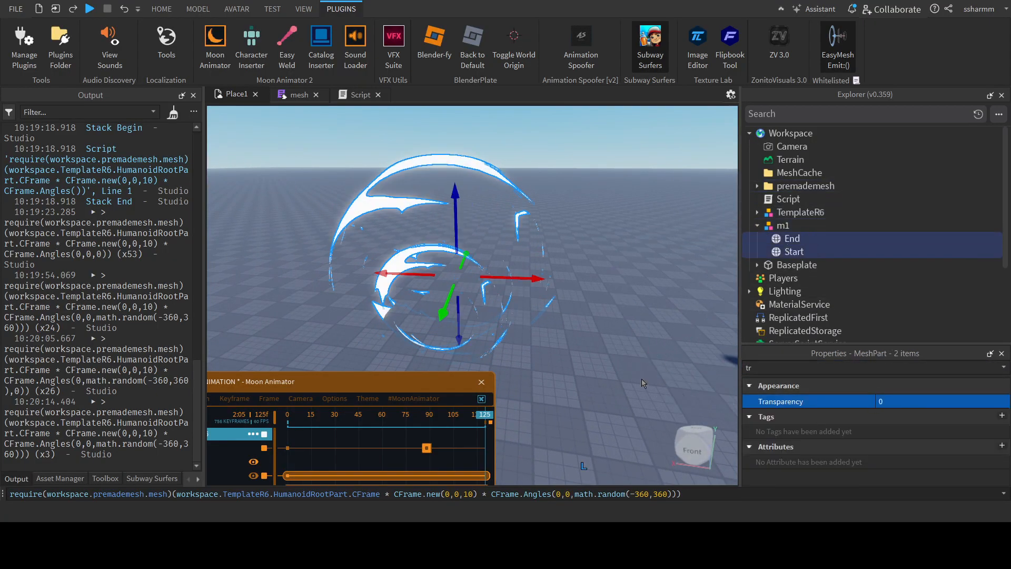
# Try the m1 copy at Scale 2, and settle on a Scale of 1.5.
pyautogui.click(582, 402)
pyautogui.moveTo(582, 402); pyautogui.dragTo(606, 383, button='right')
pyautogui.press('d')
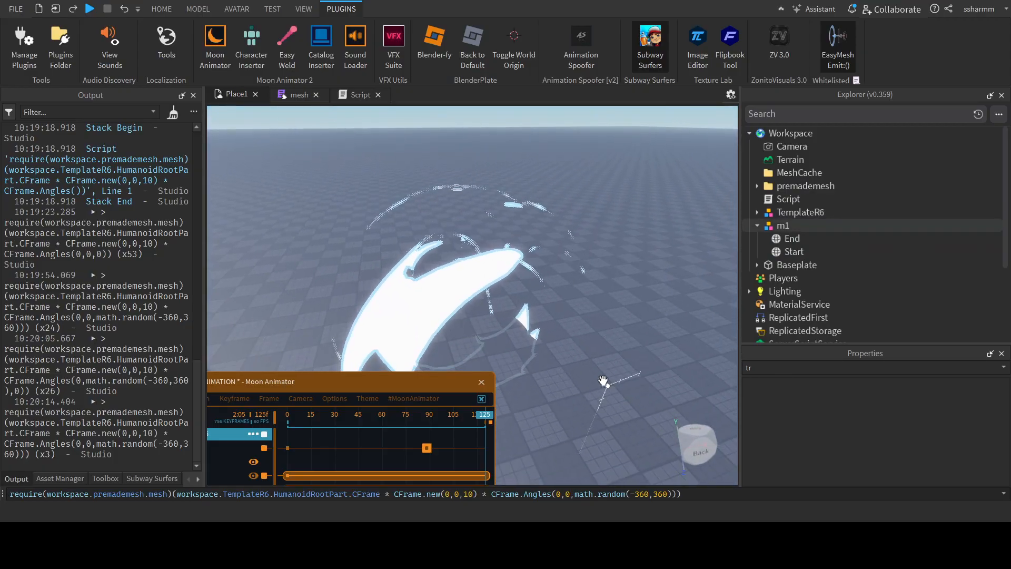
pyautogui.click(782, 224)
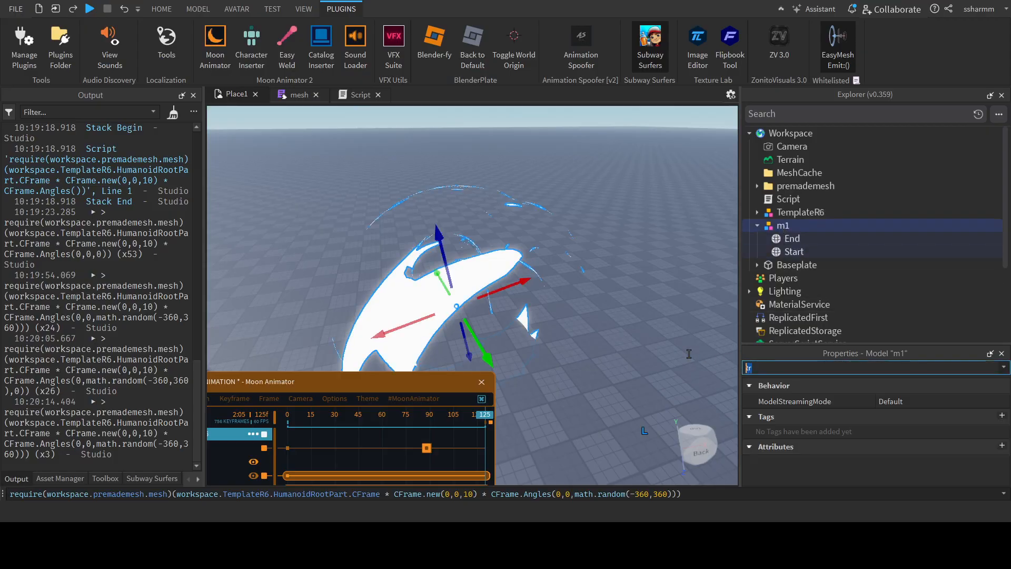
pyautogui.press('BackSpace')
pyautogui.click(169, 12)
pyautogui.write('sca')
pyautogui.click(921, 399)
pyautogui.write('2')
pyautogui.press('Return')
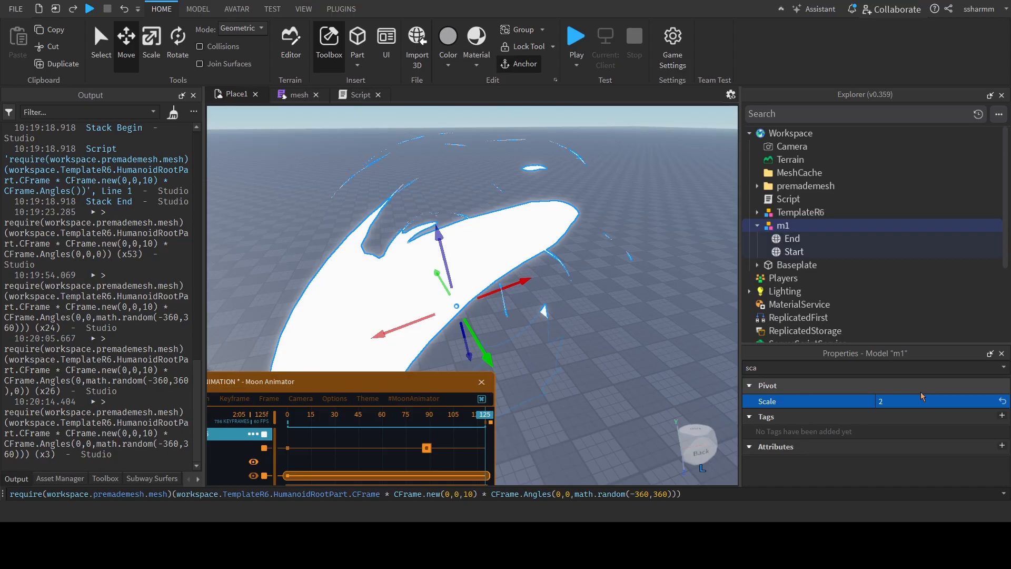
pyautogui.write('1.5')
pyautogui.press('Return')
# Examine the Start and End meshes of the m1 copy from several angles.
pyautogui.moveTo(566, 401); pyautogui.dragTo(614, 376, button='right')
pyautogui.hotkey('ctrl', '3')
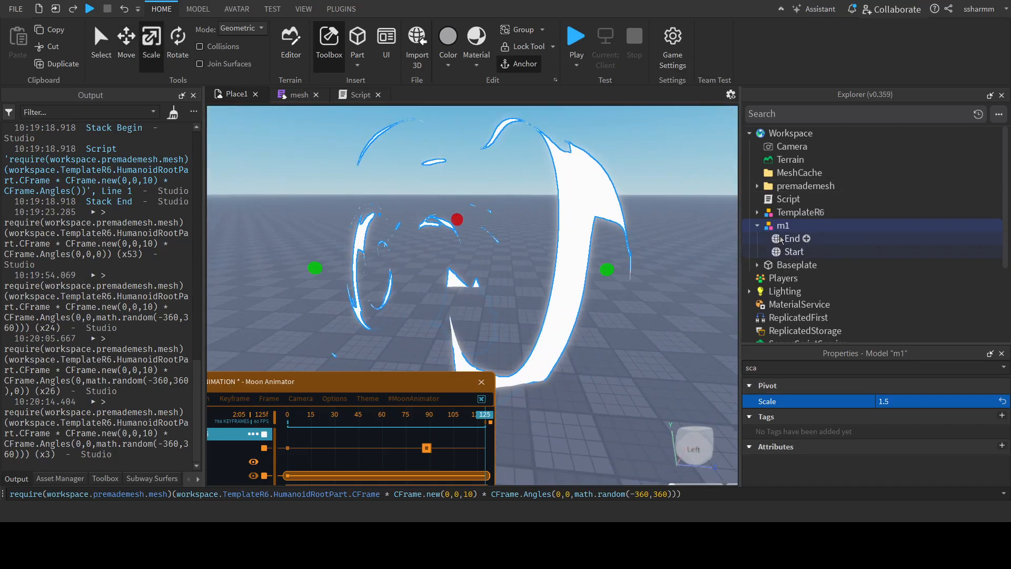
pyautogui.click(790, 248)
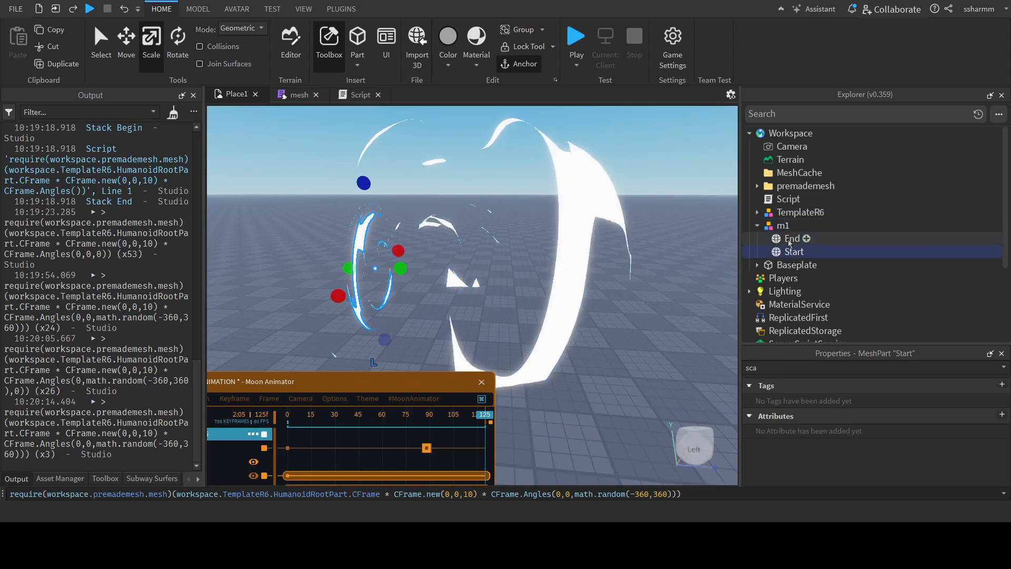
pyautogui.keyDown('ctrl'); pyautogui.click(790, 243); pyautogui.keyUp('ctrl')
pyautogui.click(714, 349)
pyautogui.press('a')
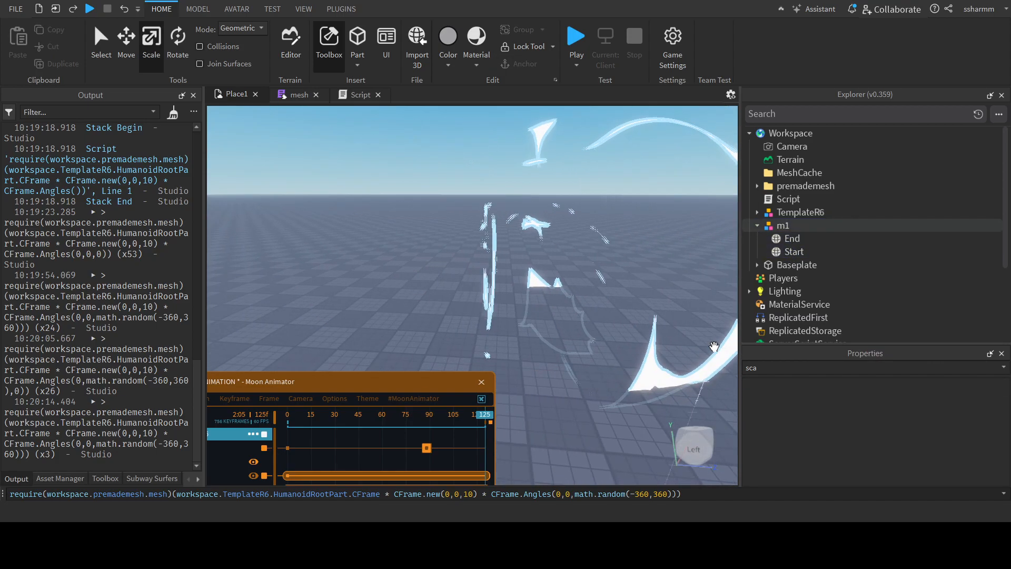
pyautogui.press('s')
pyautogui.moveTo(369, 234); pyautogui.dragTo(384, 235, button='right')
pyautogui.press('d')
pyautogui.press('w')
pyautogui.press('a')
pyautogui.press('s')
pyautogui.moveTo(625, 225); pyautogui.dragTo(697, 236, button='right')
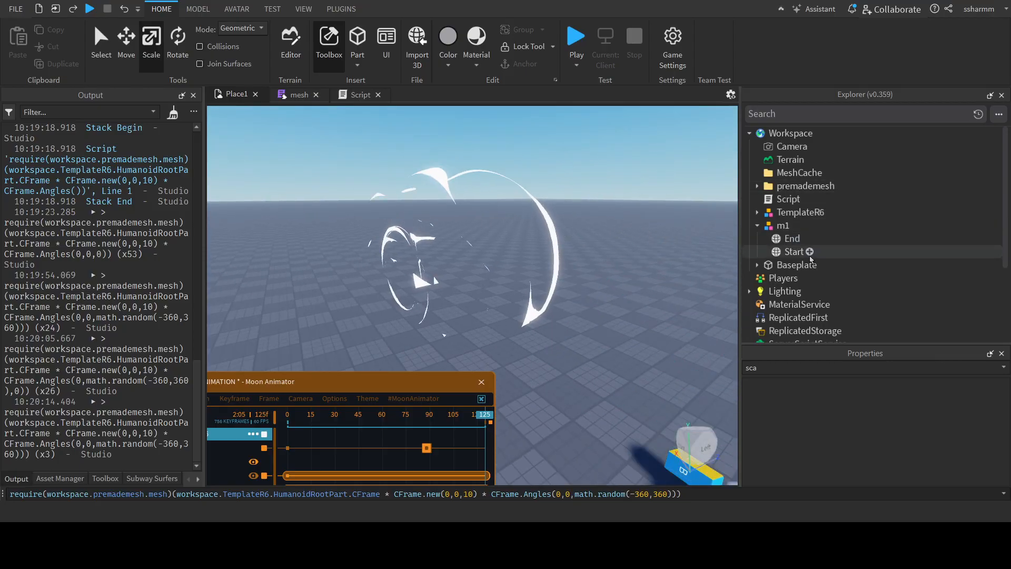
# Move the Start mesh out of the m1 copy into Workspace and delete the rest of that copy.
pyautogui.click(794, 251)
pyautogui.click(792, 240)
pyautogui.click(794, 252)
pyautogui.moveTo(792, 251); pyautogui.dragTo(791, 135)
pyautogui.click(782, 229)
pyautogui.press('Delete')
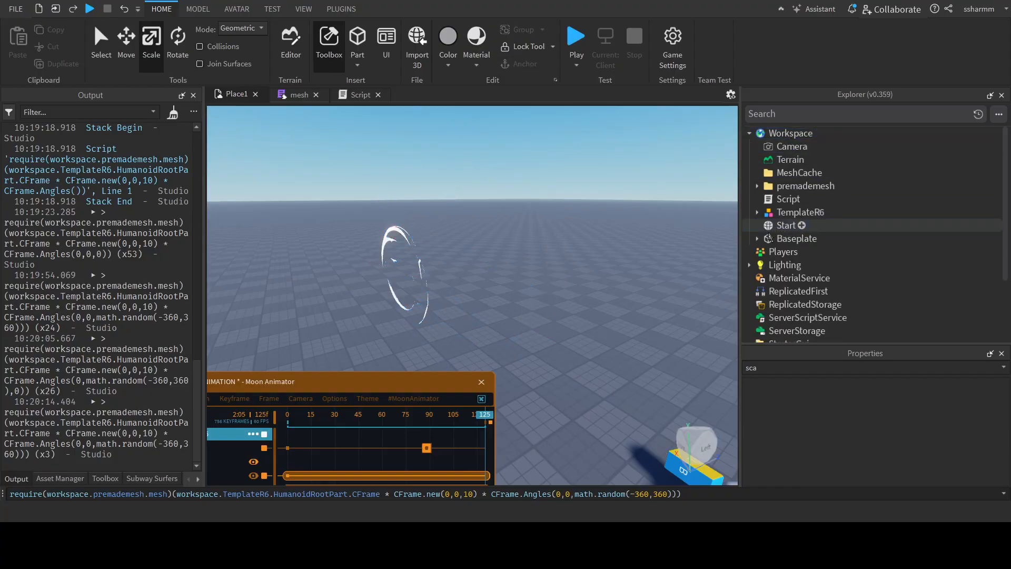
# Stretch the loose Start mesh along its green axis so the thin ring becomes much deeper.
pyautogui.click(785, 227)
pyautogui.moveTo(594, 224); pyautogui.dragTo(519, 277, button='right')
pyautogui.press('a')
pyautogui.press('w')
pyautogui.press('s')
pyautogui.press('a')
pyautogui.moveTo(500, 271); pyautogui.dragTo(705, 285)
pyautogui.moveTo(646, 321); pyautogui.dragTo(652, 367, button='right')
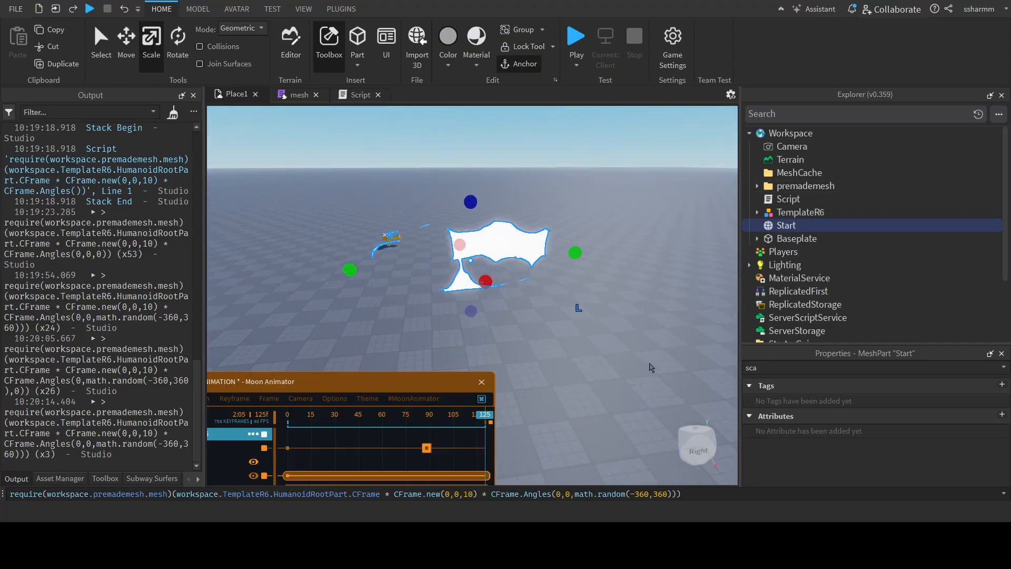
# Duplicate the stretched Start mesh and scale the copy up well beyond the original's size.
pyautogui.hotkey('ctrl', 'd')
pyautogui.moveTo(575, 253); pyautogui.dragTo(637, 253)
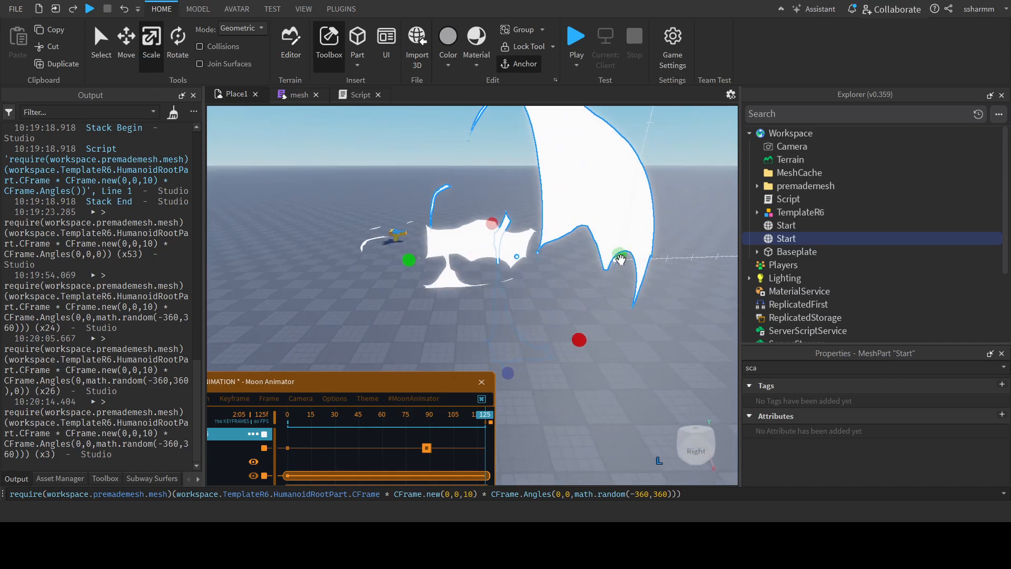
pyautogui.moveTo(612, 272); pyautogui.dragTo(646, 342, button='right')
pyautogui.click(646, 342)
pyautogui.moveTo(645, 344); pyautogui.dragTo(622, 337, button='right')
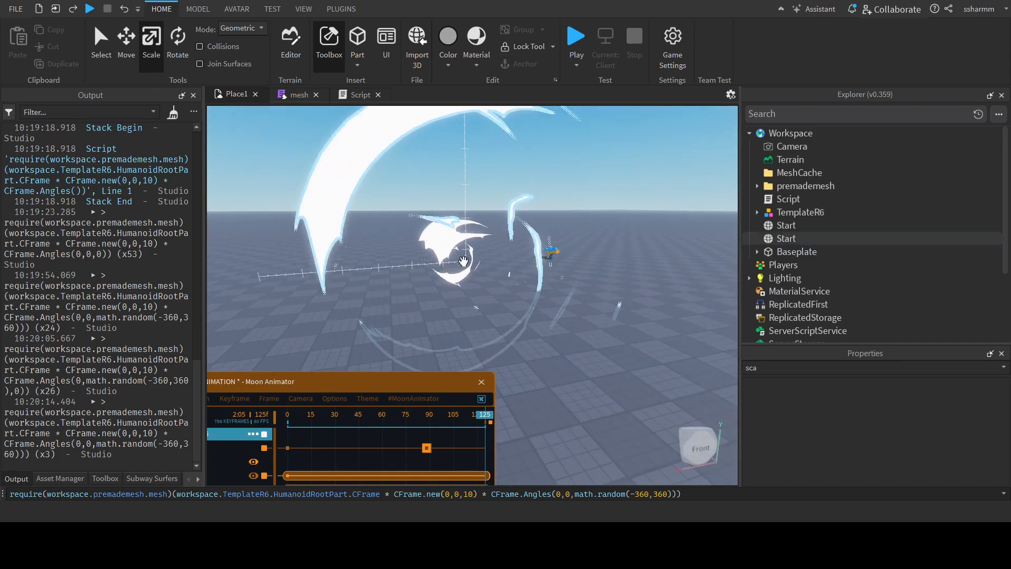
# Rename the larger duplicate as End and group it with Start into a model.
pyautogui.scroll(-2, 645, 344)
pyautogui.click(785, 226)
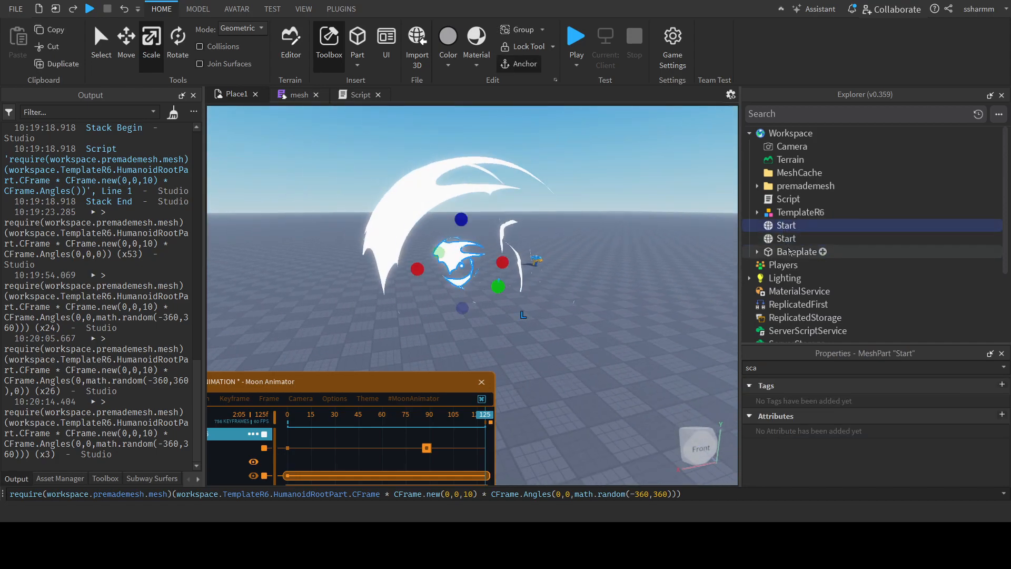
pyautogui.press('w')
pyautogui.press('a')
pyautogui.moveTo(518, 269); pyautogui.dragTo(516, 270, button='right')
pyautogui.press('s')
pyautogui.press('d')
pyautogui.doubleClick(788, 240)
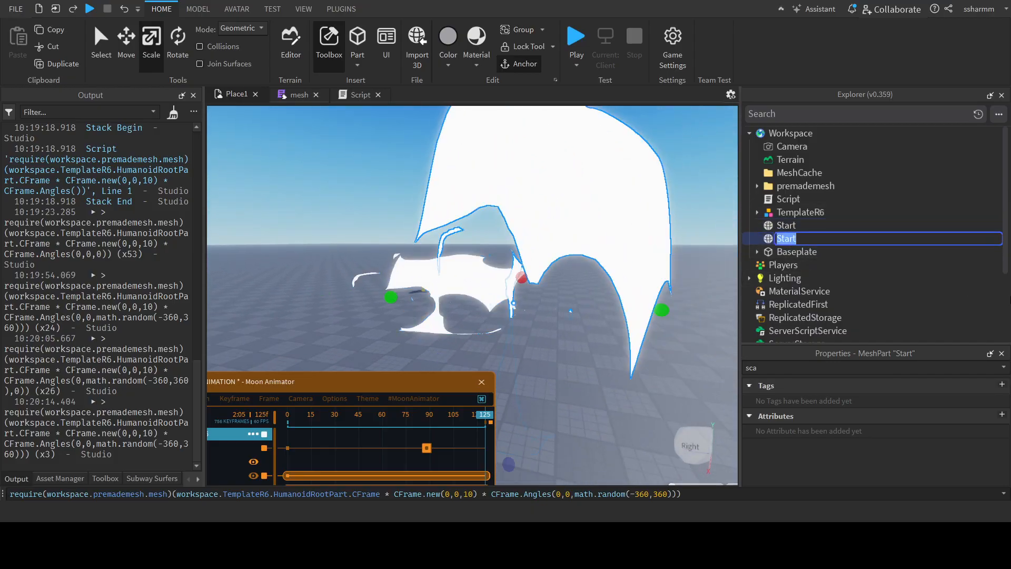
pyautogui.press('Return')
pyautogui.keyDown('ctrl'); pyautogui.click(786, 226); pyautogui.keyUp('ctrl')
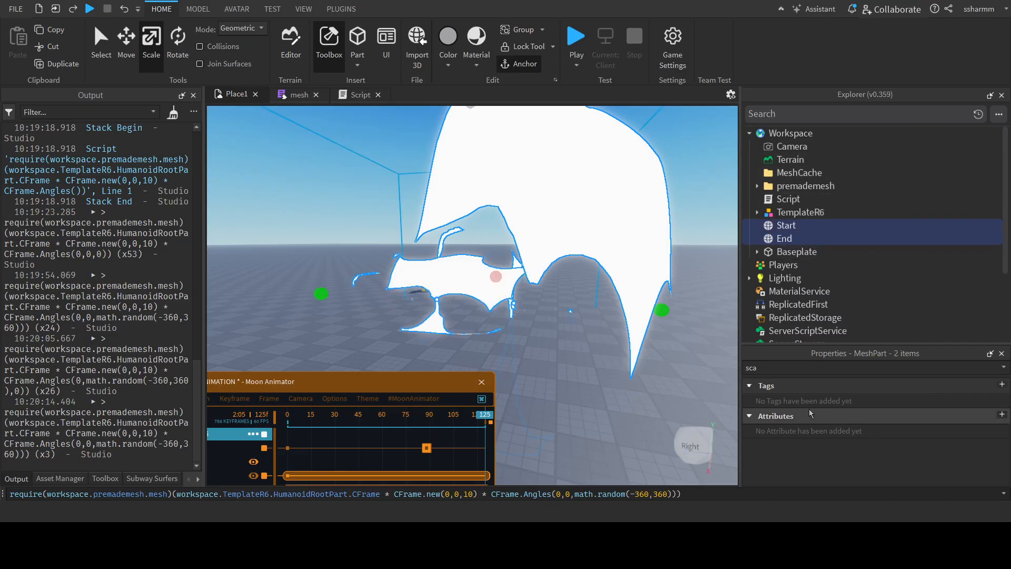
pyautogui.click(527, 29)
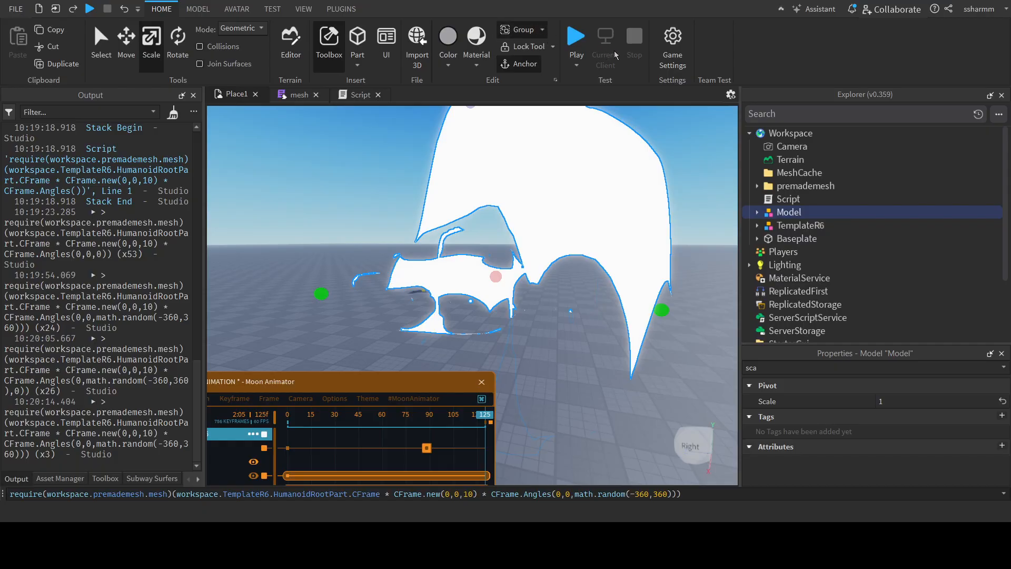
# Set the Transparency of the grouped End and Start meshes to 1.
pyautogui.click(758, 212)
pyautogui.click(787, 226)
pyautogui.keyDown('ctrl'); pyautogui.click(783, 239); pyautogui.keyUp('ctrl')
pyautogui.doubleClick(769, 367)
pyautogui.write('tr')
pyautogui.moveTo(921, 402); pyautogui.dragTo(1006, 402)
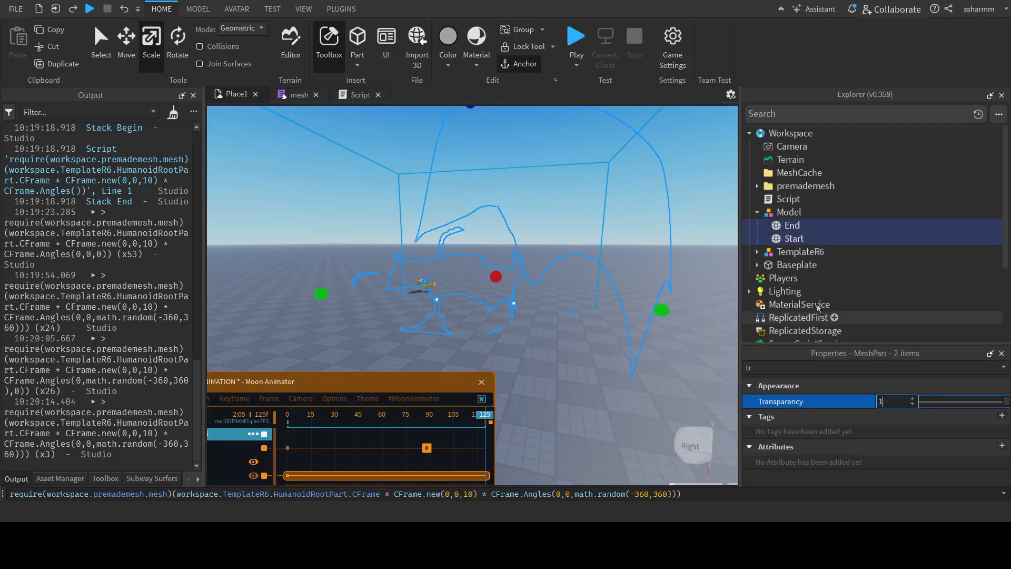
# Emit the grouped Start/End mesh model with EasyMeshEmit and preview the effect from different angles.
pyautogui.click(788, 212)
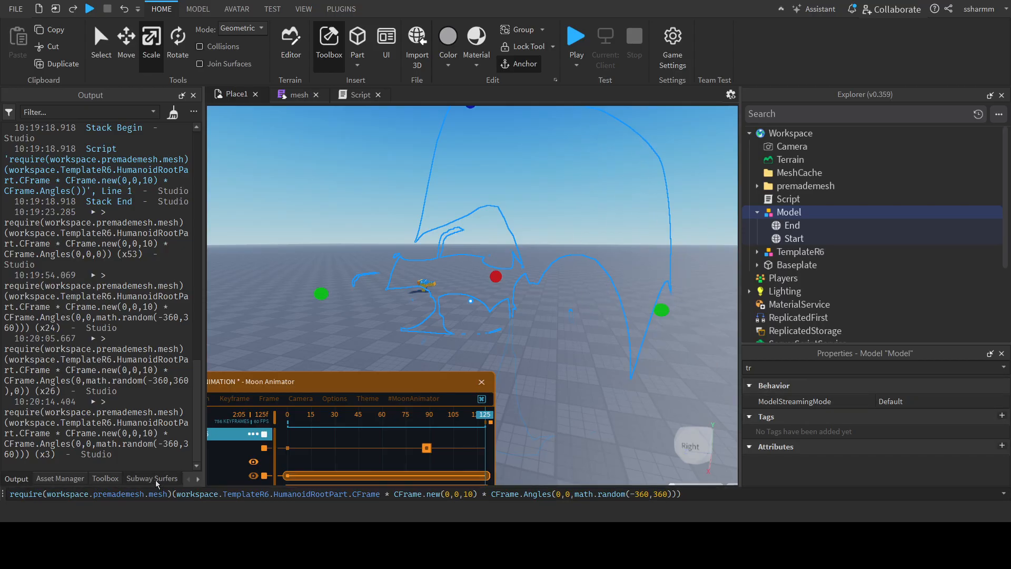
pyautogui.scroll(-5, 157, 481)
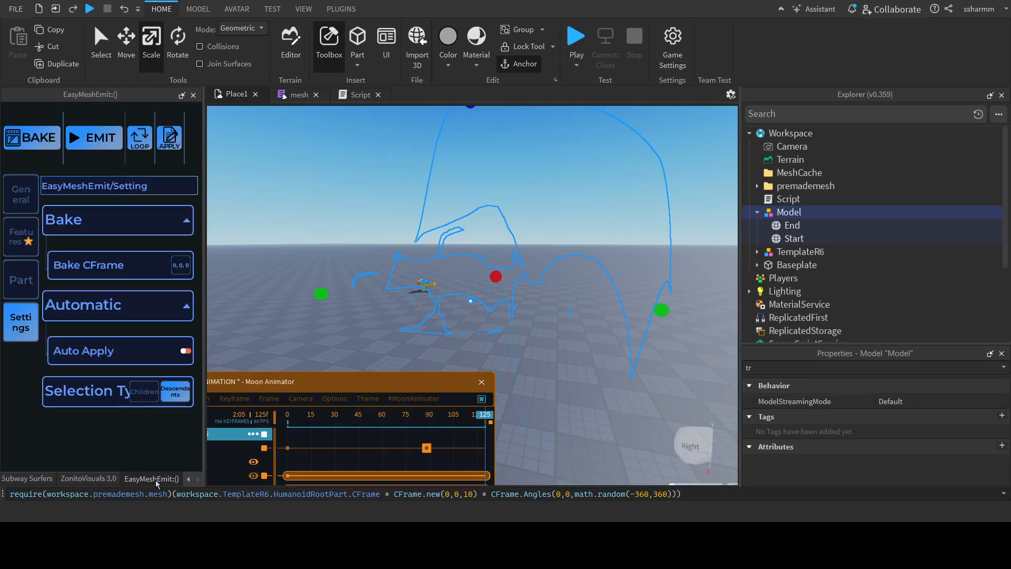
pyautogui.click(92, 144)
pyautogui.moveTo(314, 210); pyautogui.dragTo(284, 195, button='right')
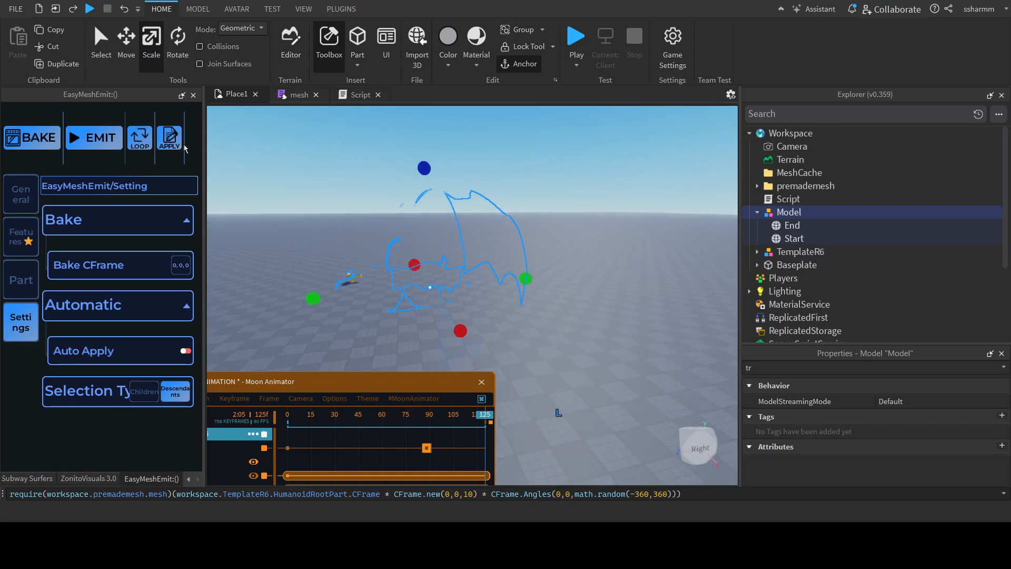
pyautogui.click(114, 142)
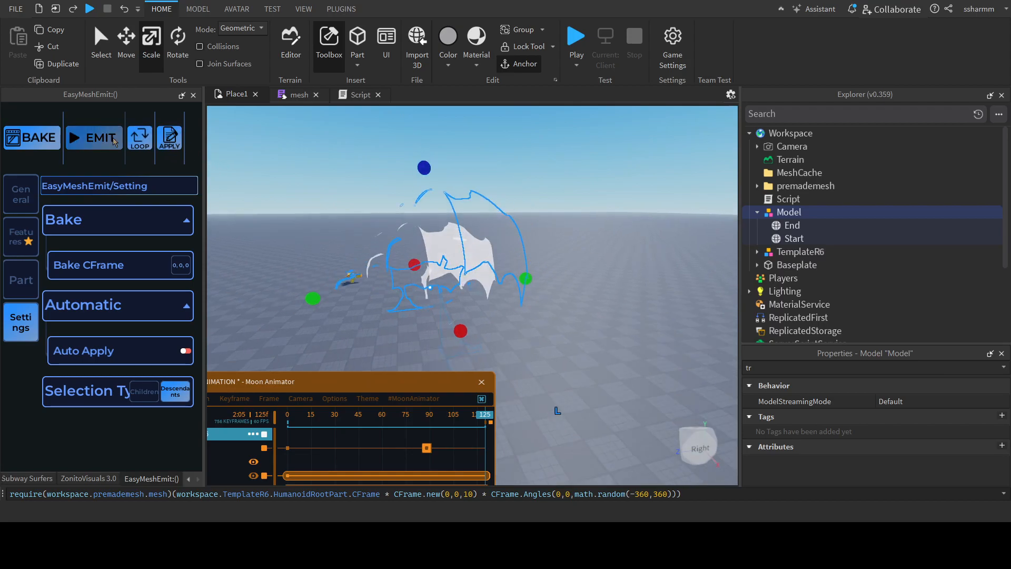
pyautogui.moveTo(376, 191); pyautogui.dragTo(413, 190, button='right')
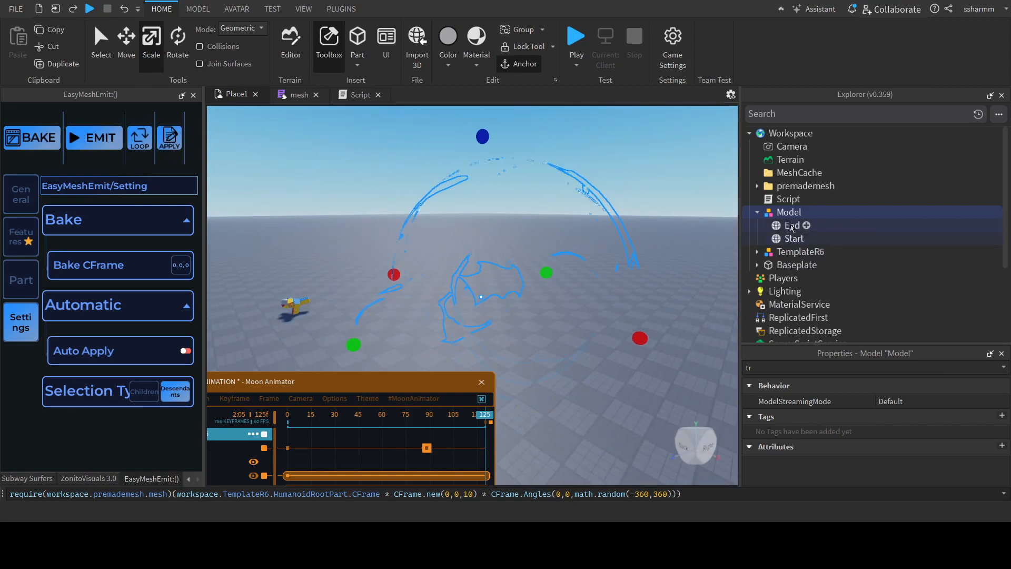
# Review the model's General and Features settings in EasyMeshEmit and preview its effect on a loop.
pyautogui.moveTo(205, 221); pyautogui.dragTo(358, 221)
pyautogui.click(37, 195)
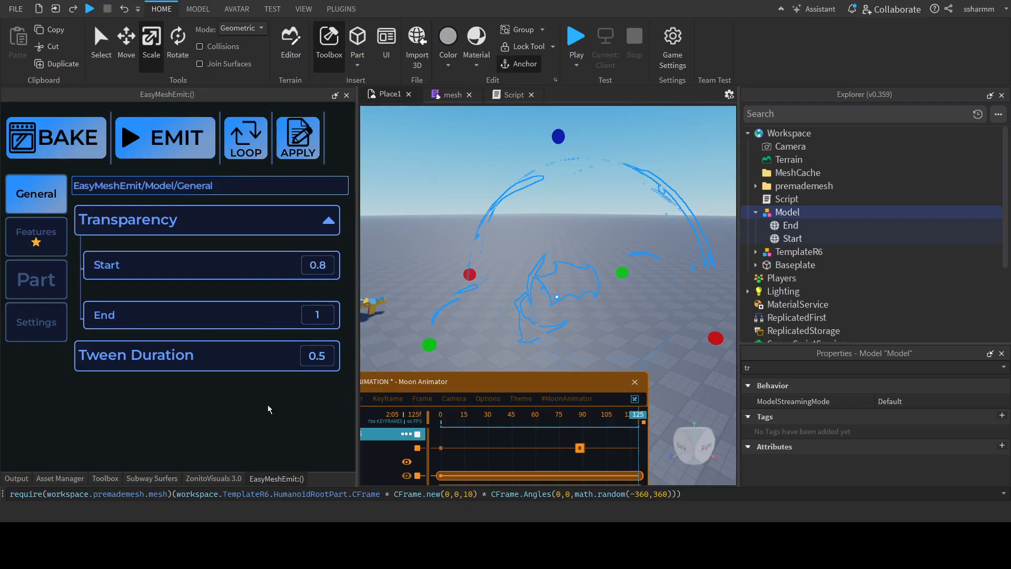
pyautogui.write('1')
pyautogui.click(36, 235)
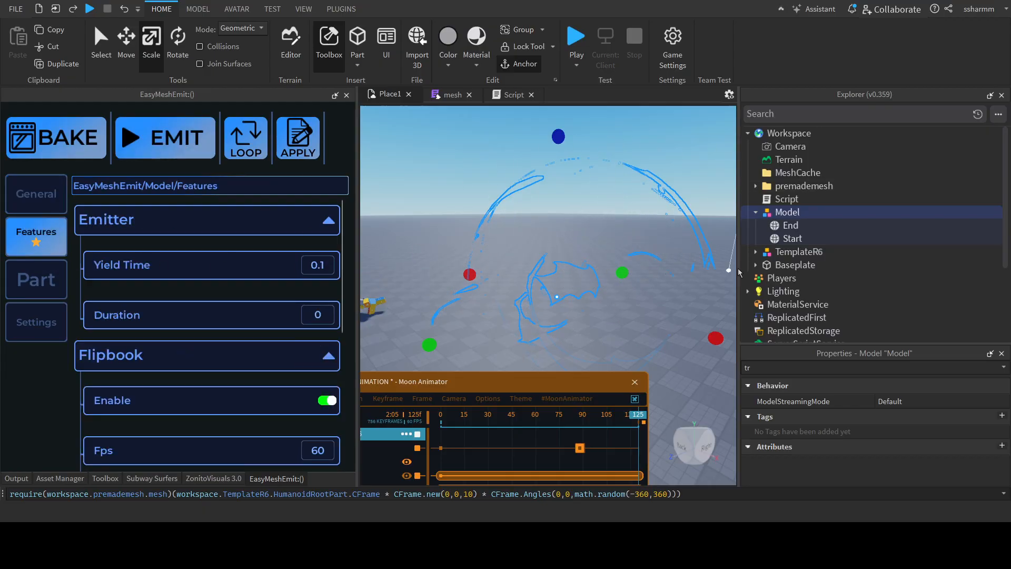
pyautogui.click(248, 143)
pyautogui.click(451, 164)
pyautogui.moveTo(731, 380); pyautogui.dragTo(698, 392, button='right')
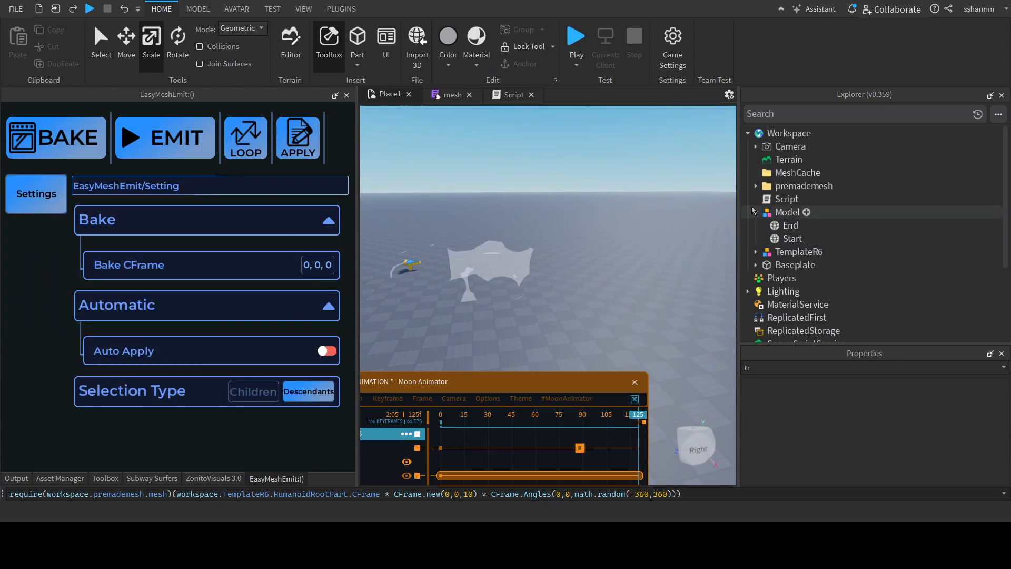
# Delete the Start/End mesh model from the Workspace.
pyautogui.click(787, 212)
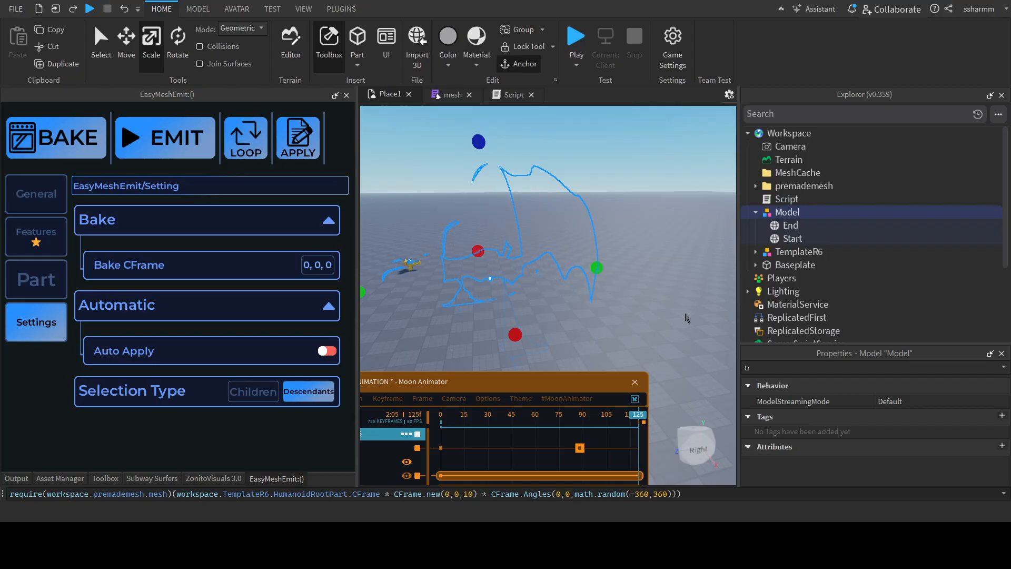
pyautogui.click(686, 318)
pyautogui.moveTo(686, 318); pyautogui.dragTo(670, 315, button='right')
pyautogui.click(788, 212)
pyautogui.press('Delete')
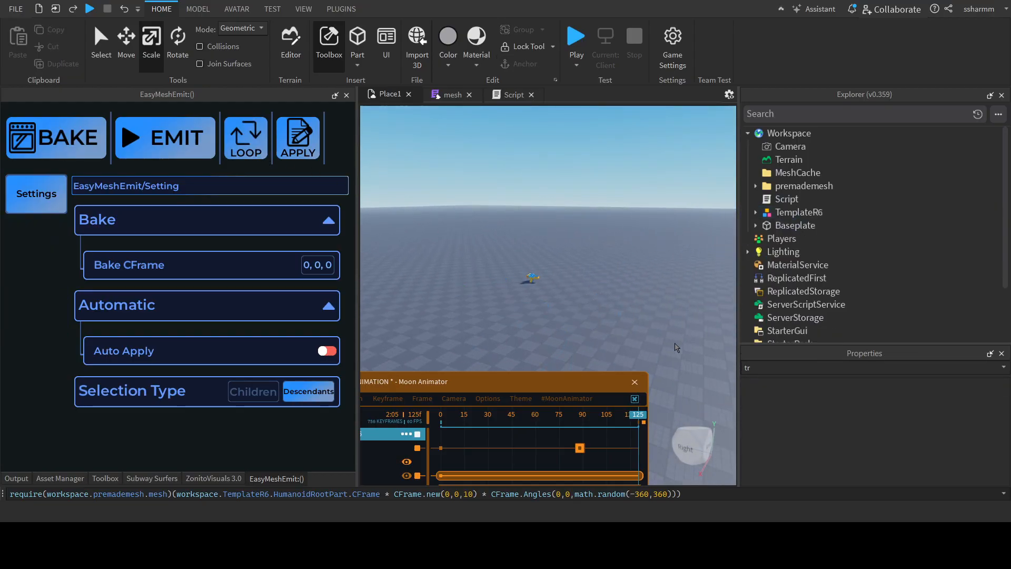
pyautogui.press('d')
pyautogui.moveTo(572, 323); pyautogui.dragTo(535, 316)
pyautogui.press('w')
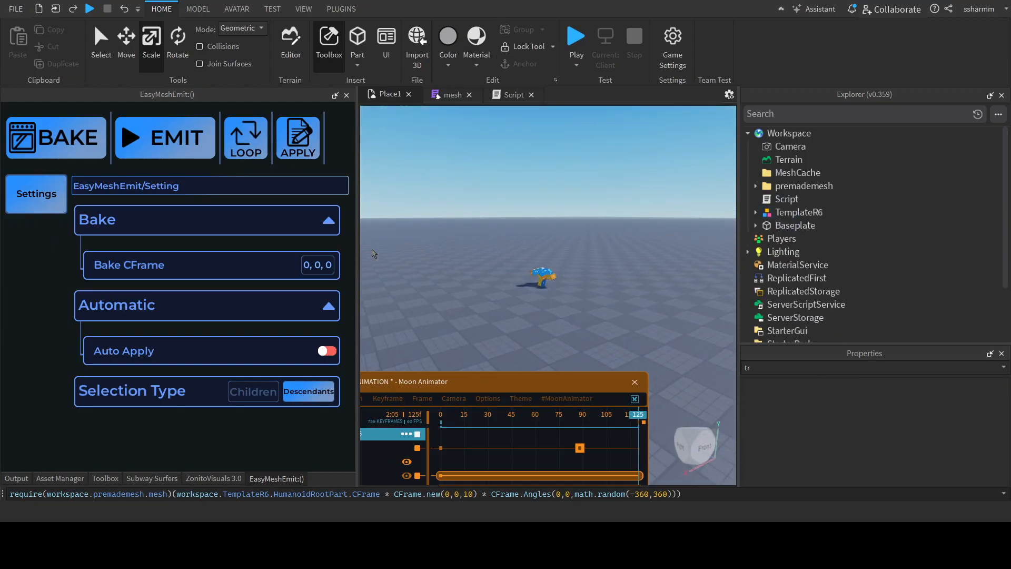
pyautogui.moveTo(357, 243); pyautogui.dragTo(220, 227)
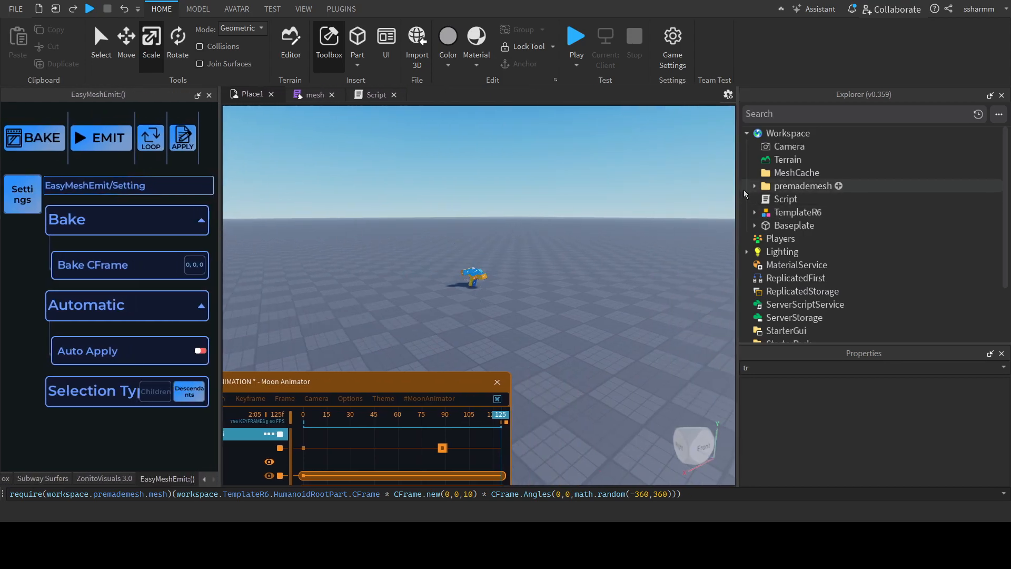
# Duplicate the m4 model from the premademesh folder, place the copy directly in the Workspace and raise it above the ground.
pyautogui.click(754, 186)
pyautogui.click(758, 238)
pyautogui.click(758, 253)
pyautogui.hotkey('ctrl', 'd')
pyautogui.moveTo(775, 165); pyautogui.dragTo(786, 135)
pyautogui.click(126, 41)
pyautogui.moveTo(442, 222); pyautogui.dragTo(442, 133)
# Move the End part out of the copied m4 into the Workspace and delete the remaining m4 copy.
pyautogui.click(754, 291)
pyautogui.moveTo(786, 304); pyautogui.dragTo(785, 135)
pyautogui.scroll(-1, 788, 327)
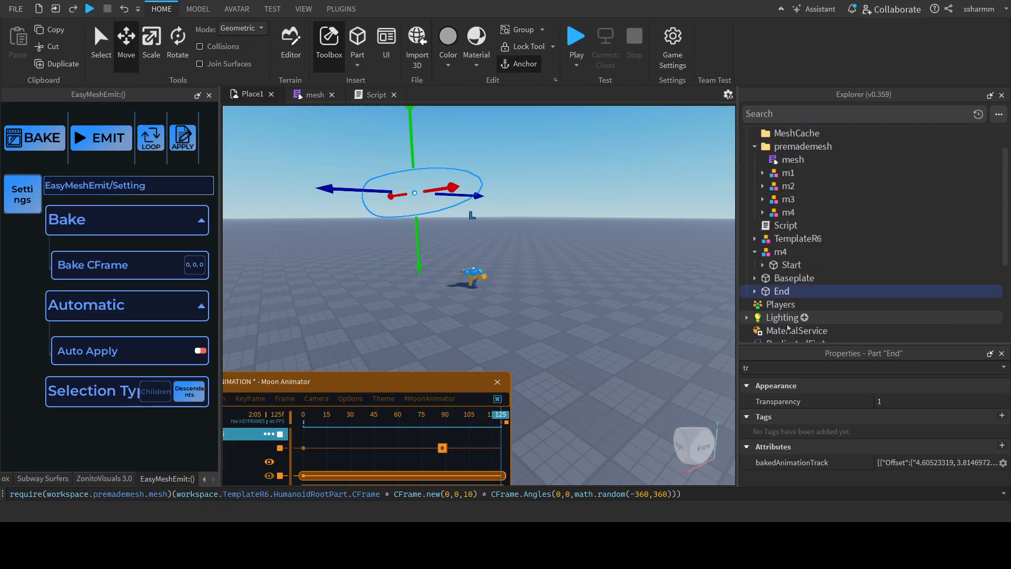
pyautogui.click(773, 252)
pyautogui.press('Delete')
# Set the Transparency of the End part's Impact16 decal to 0.
pyautogui.click(782, 266)
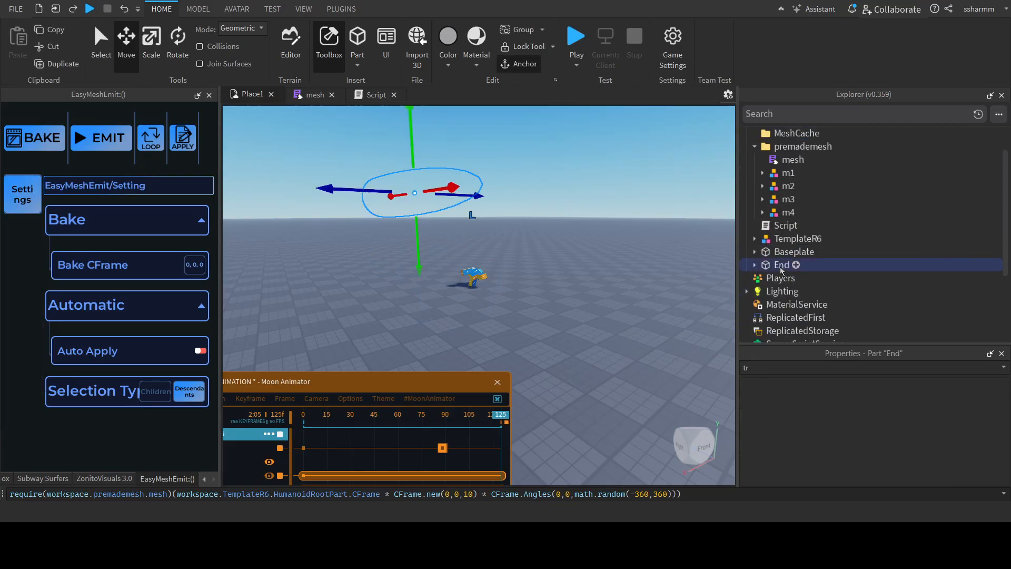
pyautogui.press('f')
pyautogui.click(755, 265)
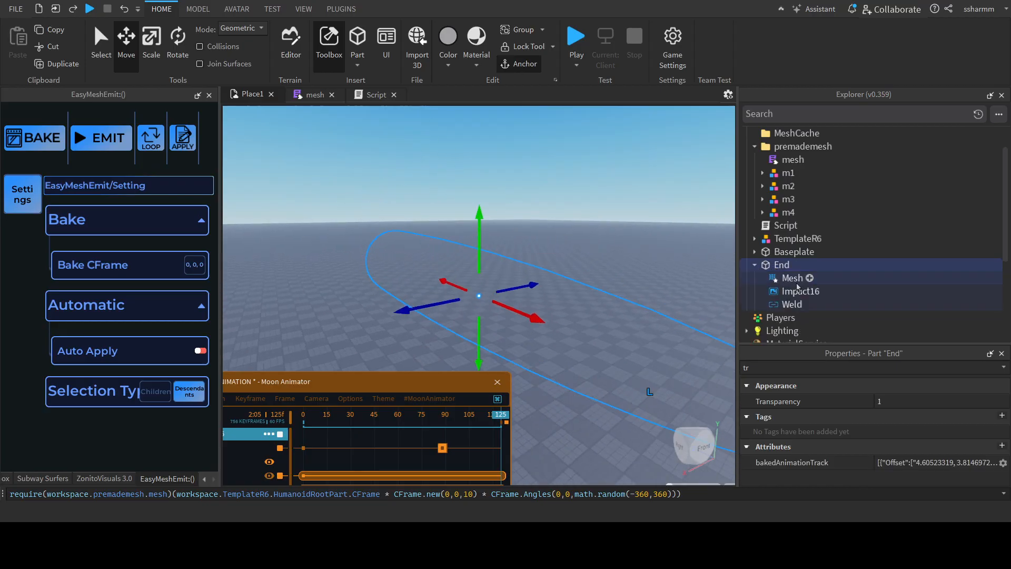
pyautogui.click(789, 278)
pyautogui.click(791, 291)
pyautogui.click(896, 402)
pyautogui.write('0')
pyautogui.press('Return')
pyautogui.moveTo(602, 264); pyautogui.dragTo(603, 264, button='right')
pyautogui.scroll(-3, 602, 264)
pyautogui.scroll(2, 603, 265)
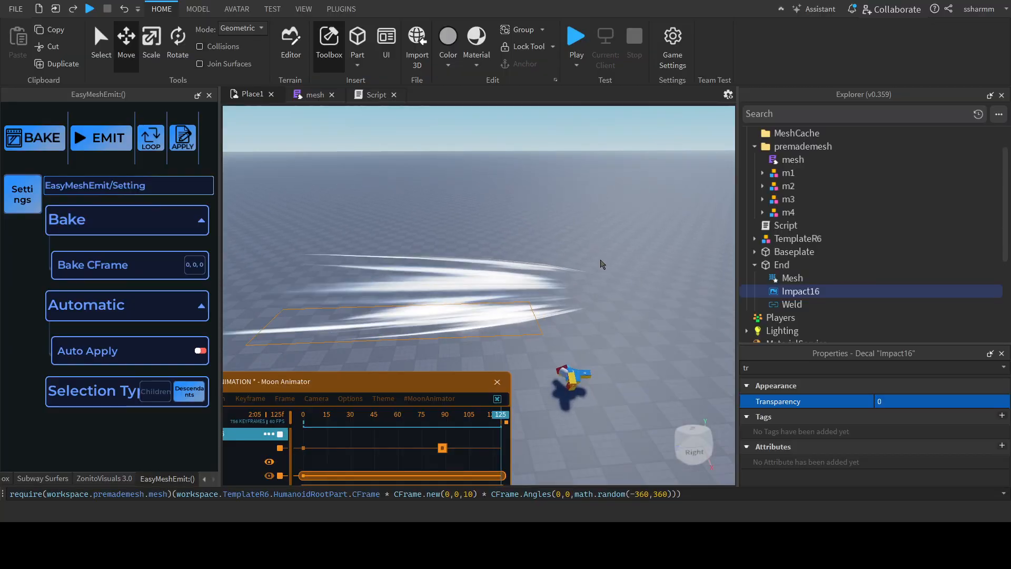
# Duplicate the End part and rename the copy as Start.
pyautogui.click(755, 266)
pyautogui.click(781, 267)
pyautogui.hotkey('ctrl', 'd')
pyautogui.press('F2')
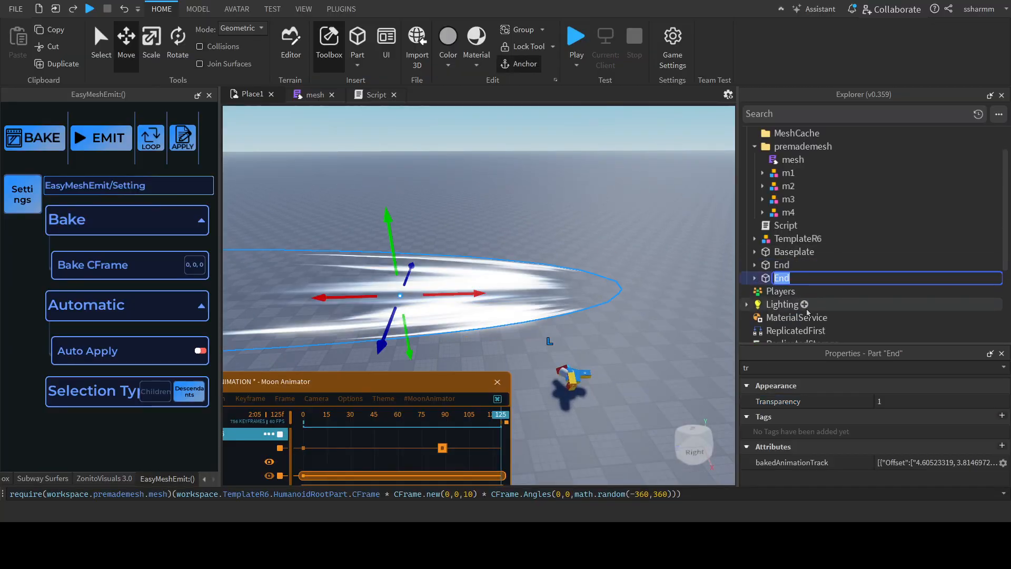
pyautogui.write('Start')
pyautogui.press('Return')
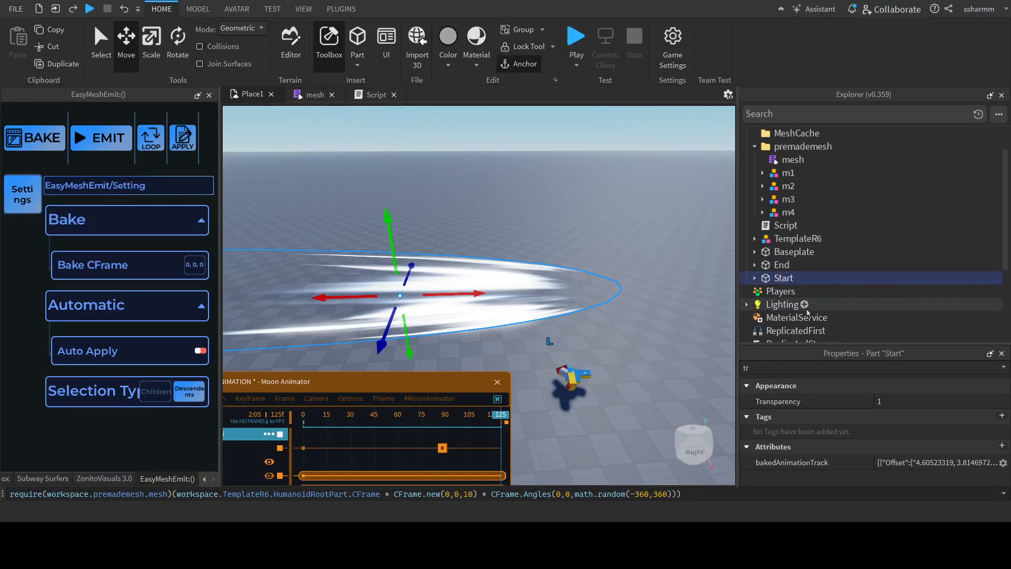
# Scale the Start part so its mesh becomes shorter in length and much taller than the End mesh.
pyautogui.click(755, 278)
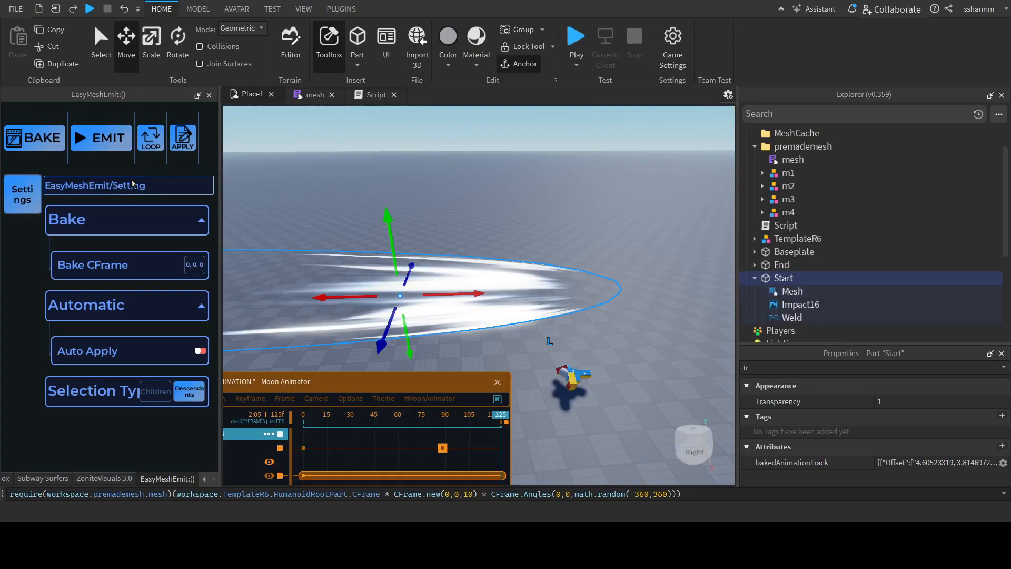
pyautogui.click(151, 41)
pyautogui.moveTo(551, 293); pyautogui.dragTo(266, 272)
pyautogui.moveTo(371, 276); pyautogui.dragTo(366, 277, button='right')
pyautogui.moveTo(473, 281); pyautogui.dragTo(580, 295)
# Set the Transparency of the Impact16 decals in both End and Start to 1.
pyautogui.click(755, 265)
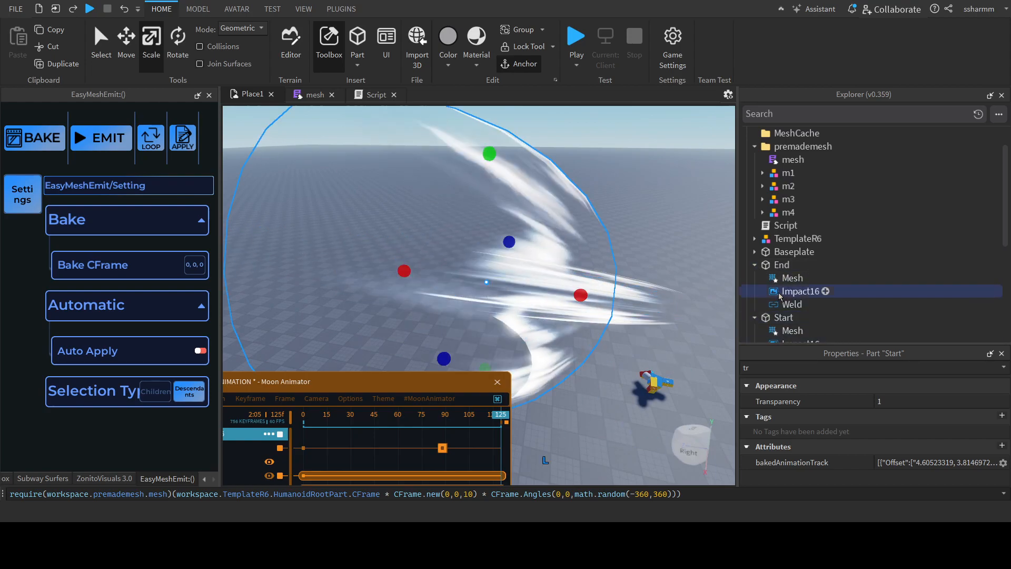
pyautogui.click(785, 292)
pyautogui.scroll(-1, 791, 312)
pyautogui.keyDown('ctrl'); pyautogui.click(790, 304); pyautogui.keyUp('ctrl')
pyautogui.click(911, 404)
pyautogui.write('1')
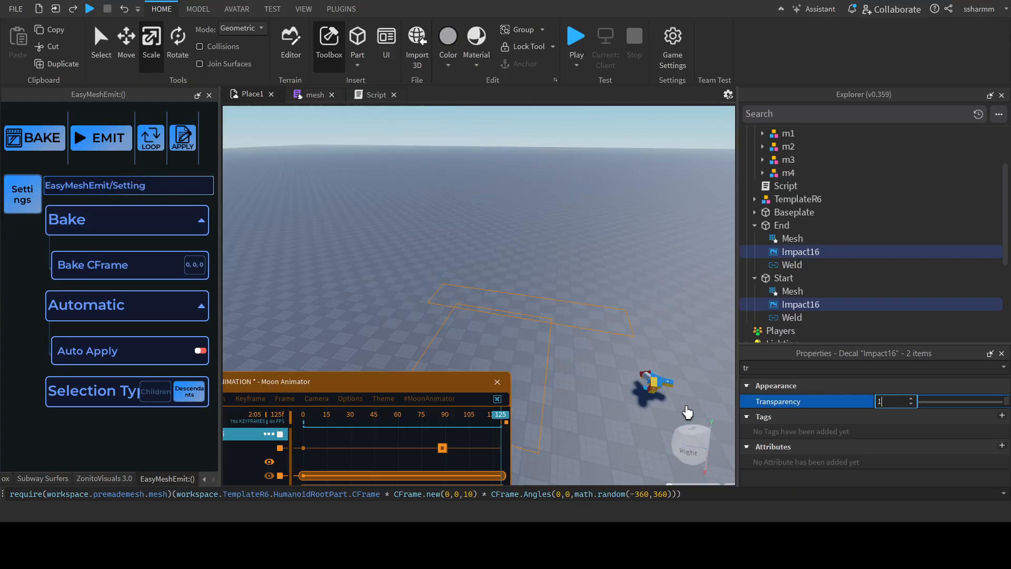
# Group the End and Start parts into a model and rename it as decalmeshblablabl.
pyautogui.click(778, 226)
pyautogui.keyDown('ctrl'); pyautogui.click(783, 278); pyautogui.keyUp('ctrl')
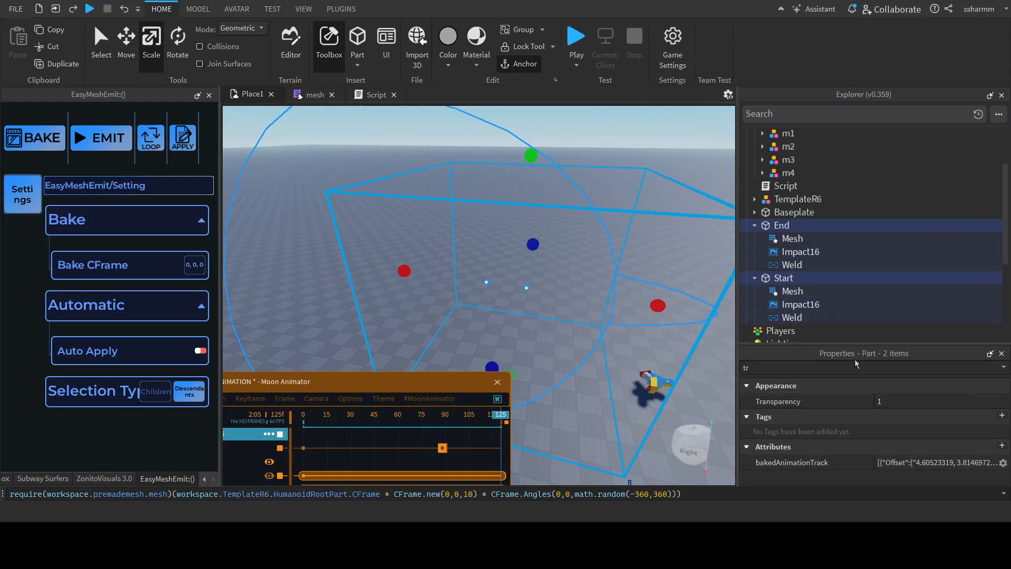
pyautogui.click(756, 226)
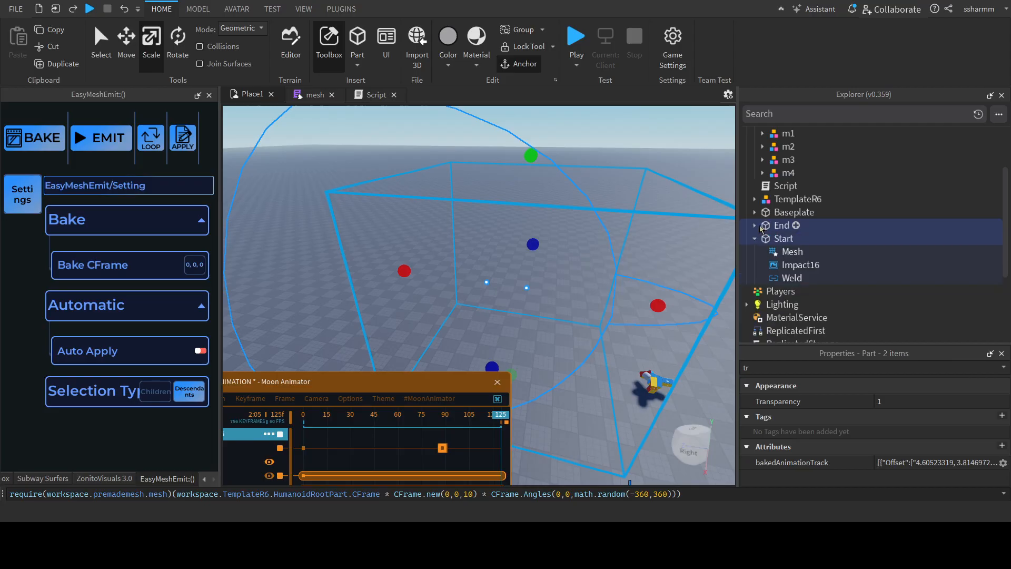
pyautogui.hotkey('ctrl', 'g')
pyautogui.click(755, 199)
pyautogui.click(755, 201)
pyautogui.doubleClick(789, 202)
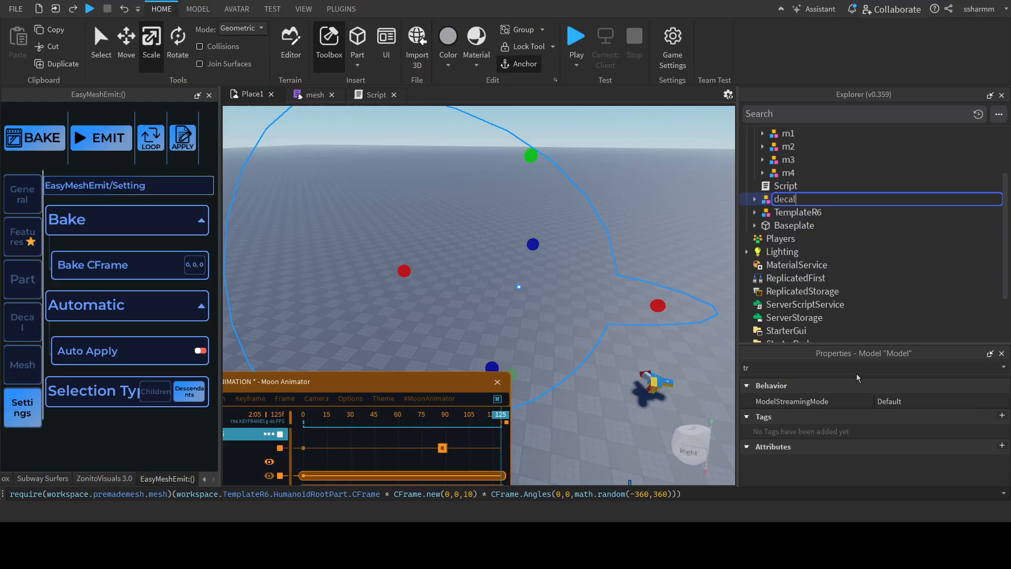
pyautogui.write('decalmeshblablabl')
pyautogui.press('Return')
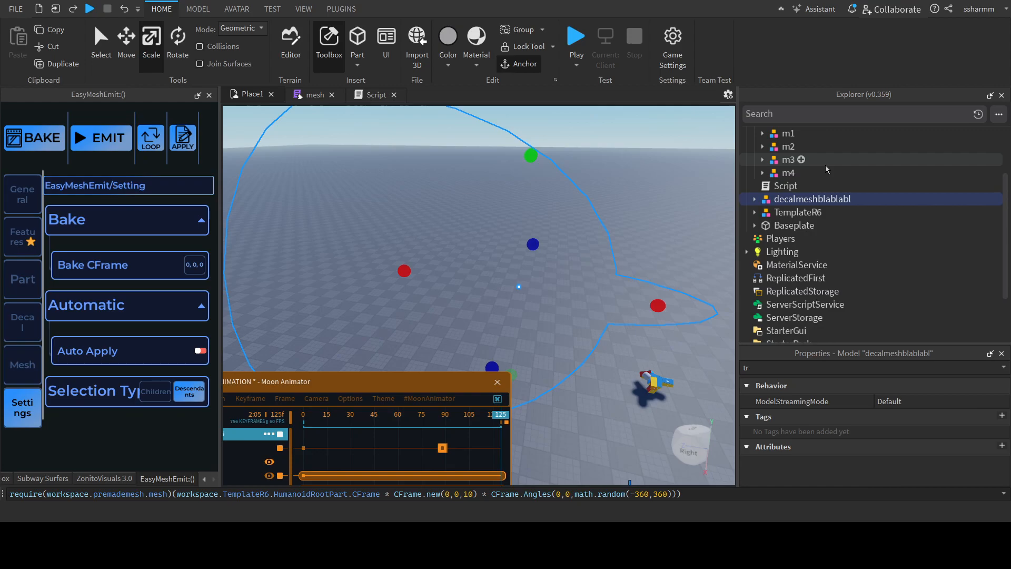
# Set the decalmeshblablabl model's start transparency to 0.7 in EasyMeshEmit and emit it to preview the effect.
pyautogui.scroll(3, 825, 166)
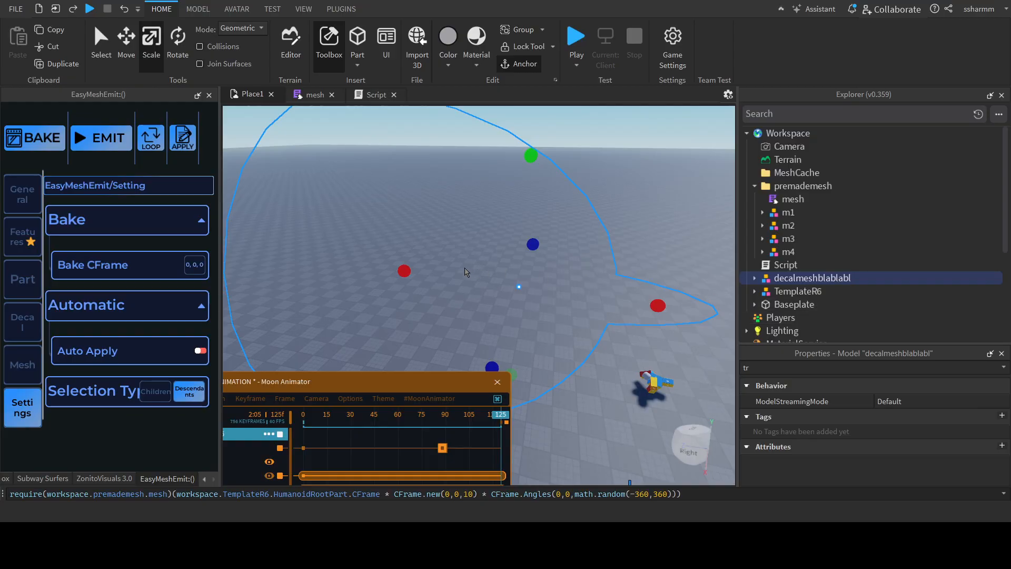
pyautogui.click(108, 137)
pyautogui.click(108, 139)
pyautogui.click(23, 203)
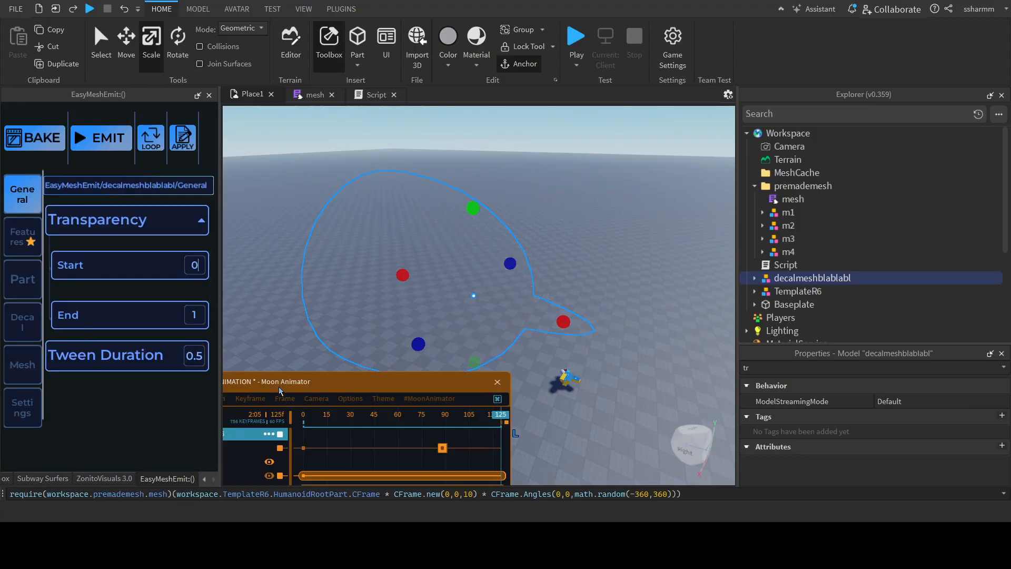
pyautogui.click(109, 139)
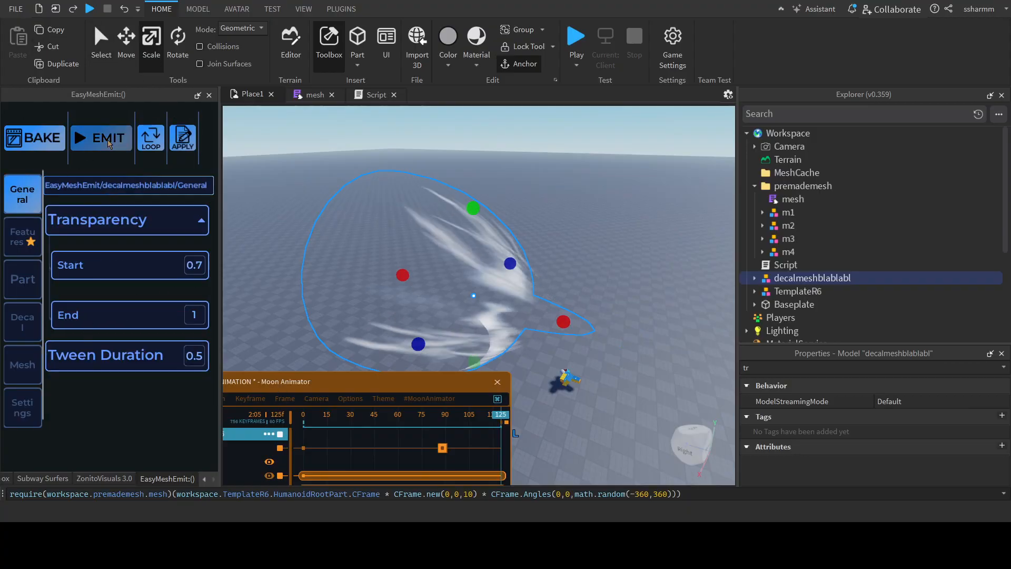
pyautogui.moveTo(600, 271); pyautogui.dragTo(566, 275, button='right')
pyautogui.scroll(3, 599, 272)
pyautogui.scroll(-3, 599, 271)
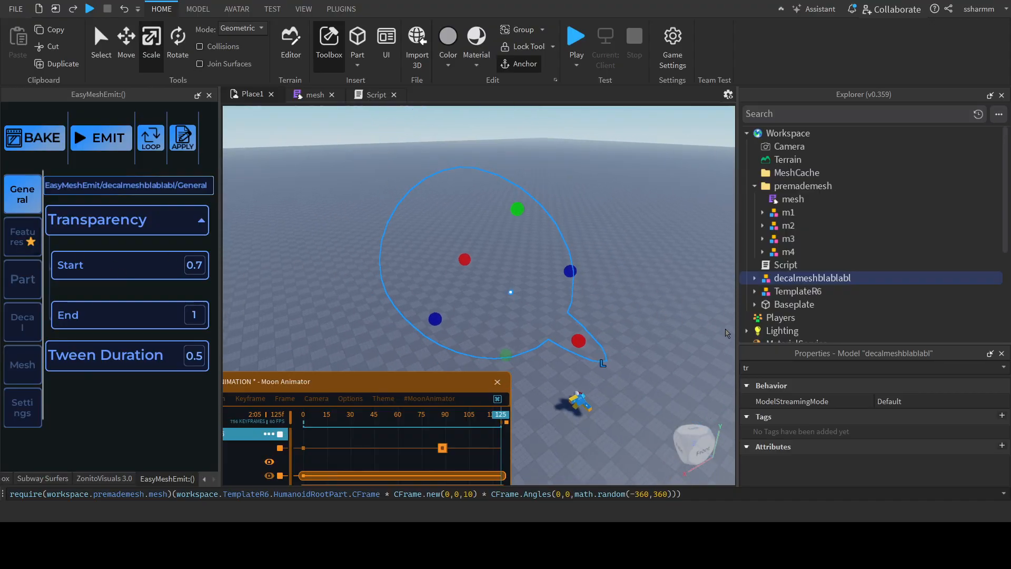
# Look through the decalmeshblablabl model's EasyMeshEmit features and delete the model from the Workspace.
pyautogui.click(696, 325)
pyautogui.click(811, 277)
pyautogui.scroll(-3, 167, 337)
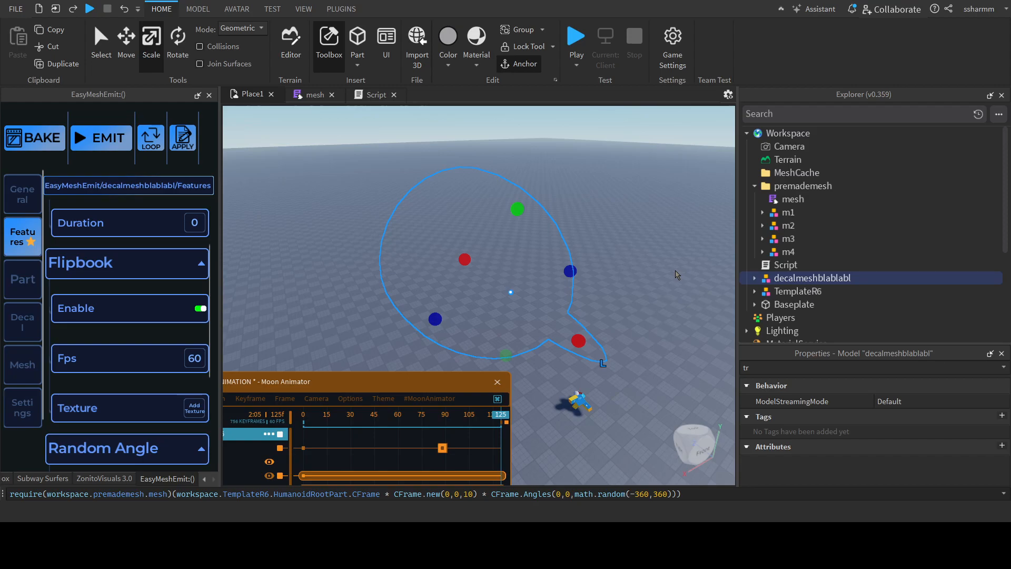
pyautogui.press('Delete')
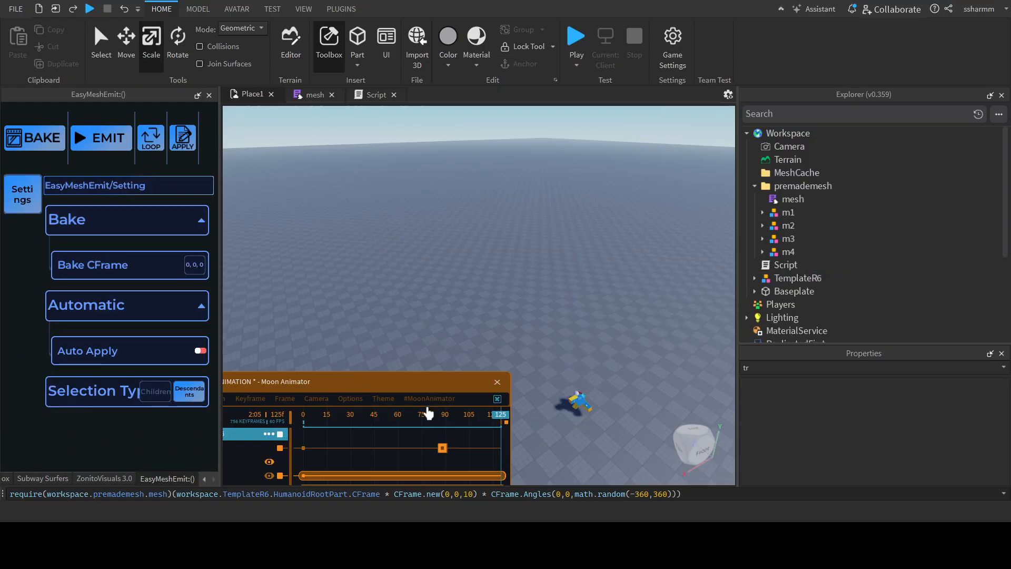
# Rewind the Moon Animator timeline to before the event keyframe and play the animation to its end.
pyautogui.click(439, 380)
pyautogui.moveTo(499, 420); pyautogui.dragTo(429, 423)
pyautogui.press('space')
pyautogui.moveTo(492, 328); pyautogui.dragTo(493, 328, button='right')
pyautogui.press('w')
pyautogui.press('s')
# Move the premademesh folder from the Workspace into Camera.
pyautogui.click(754, 186)
pyautogui.click(754, 186)
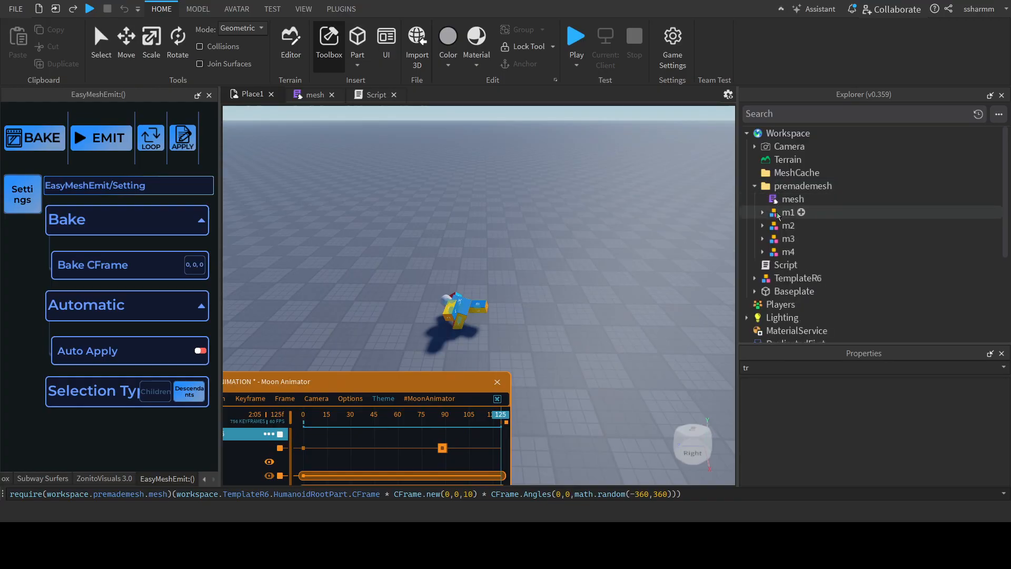
pyautogui.click(755, 187)
pyautogui.click(755, 187)
pyautogui.click(755, 187)
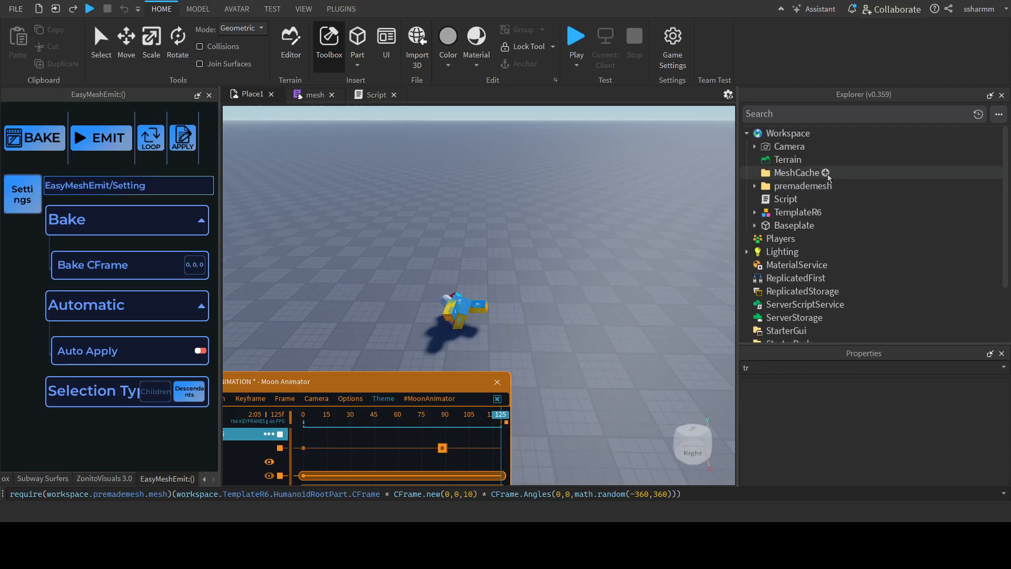
pyautogui.moveTo(777, 190); pyautogui.dragTo(785, 148)
# Play the Moon Animator animation from frame 73 and check the Output for the event's result.
pyautogui.moveTo(497, 419); pyautogui.dragTo(415, 421)
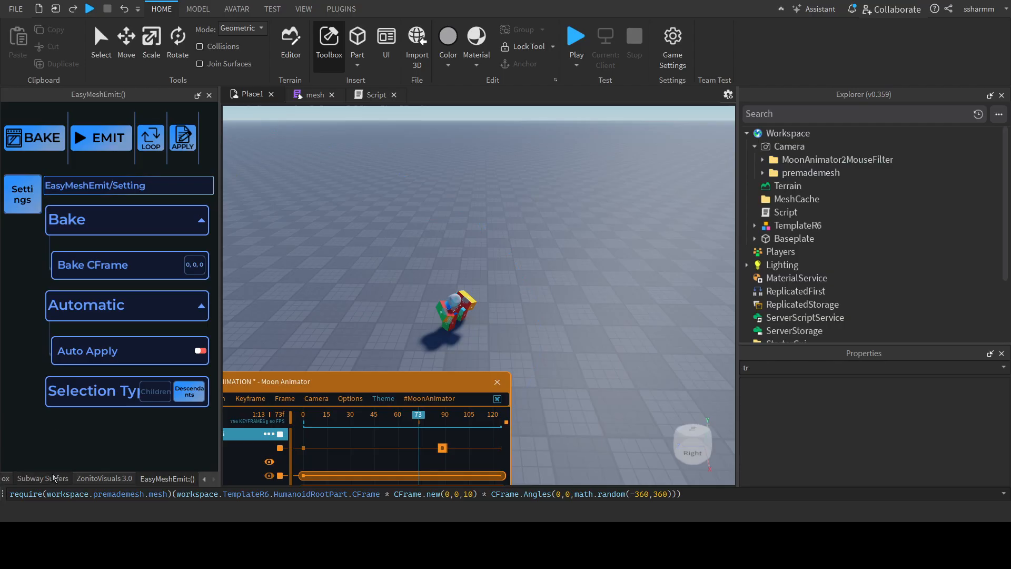
pyautogui.scroll(5, 55, 478)
pyautogui.press('space')
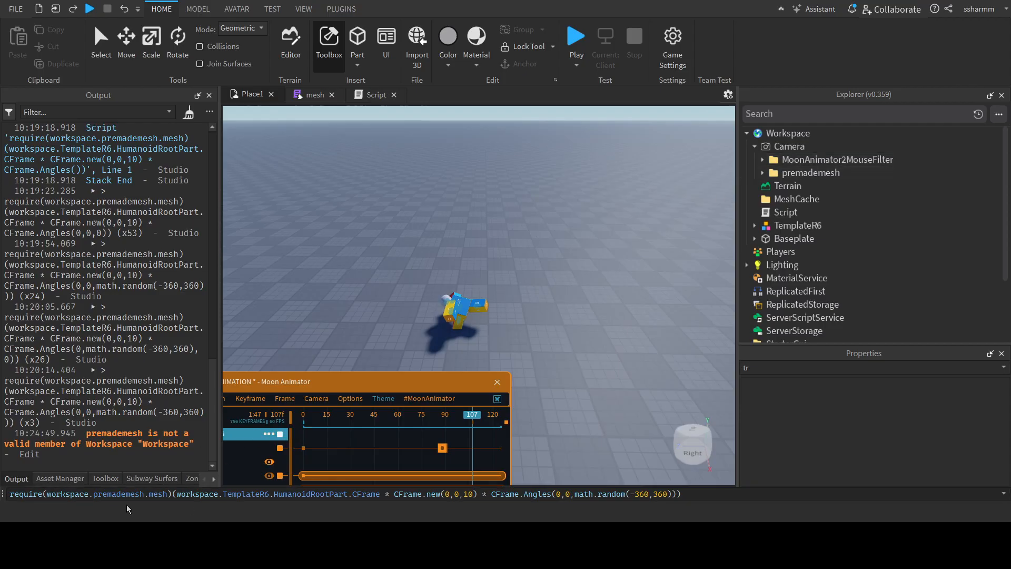
# Change the command's module path to workspace.Camera.premademesh.mesh and run it.
pyautogui.click(167, 494)
pyautogui.click(90, 494)
pyautogui.write('.Camera')
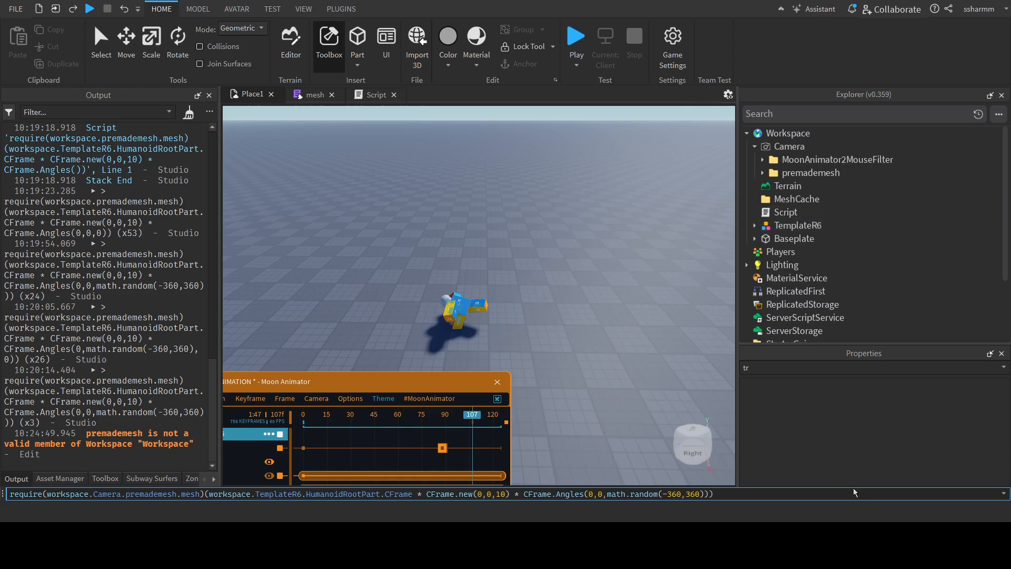
pyautogui.press('Return')
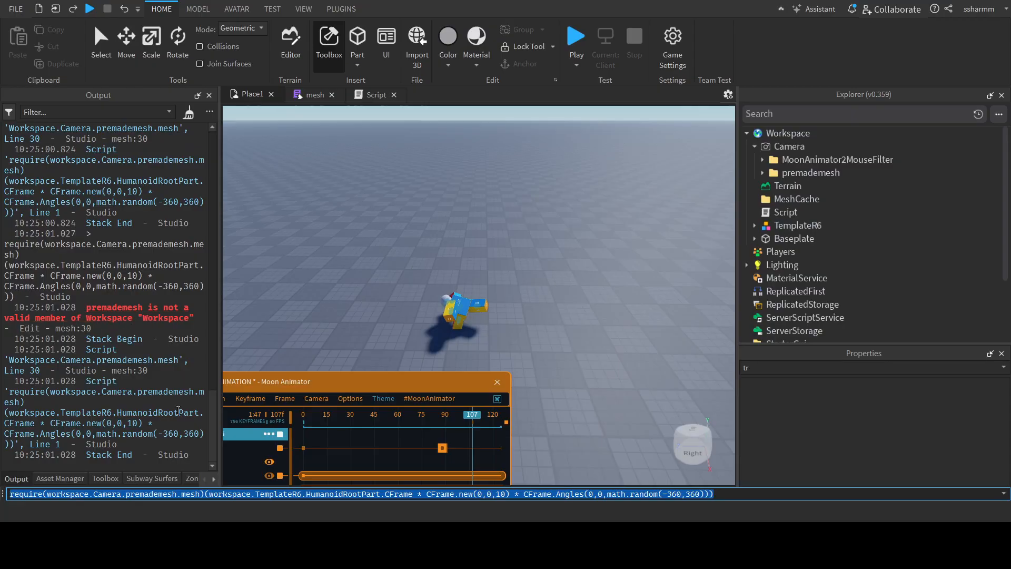
pyautogui.click(317, 494)
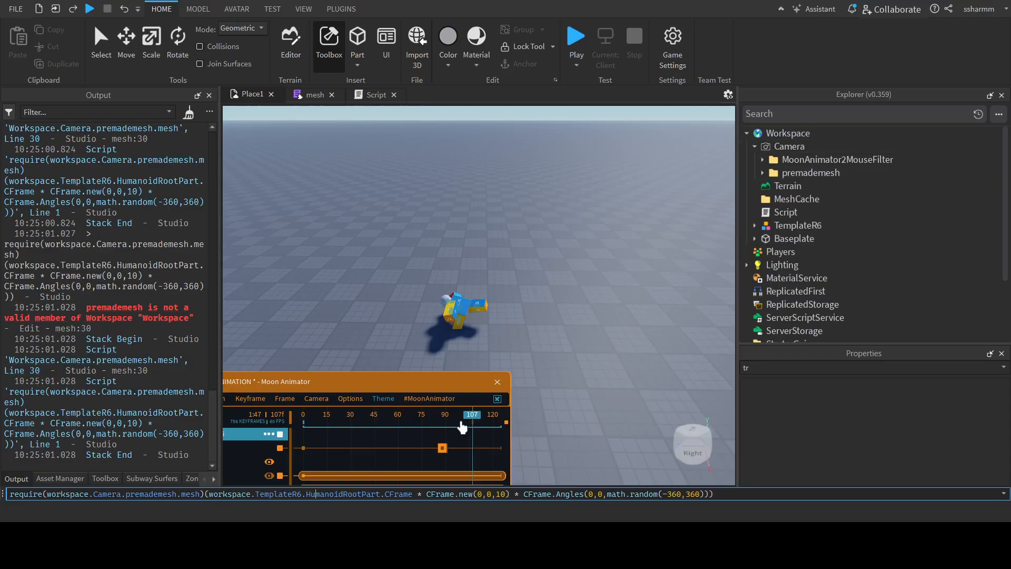
# Open the mesh module script in the premademesh folder and search it for "workspace".
pyautogui.click(763, 172)
pyautogui.click(795, 186)
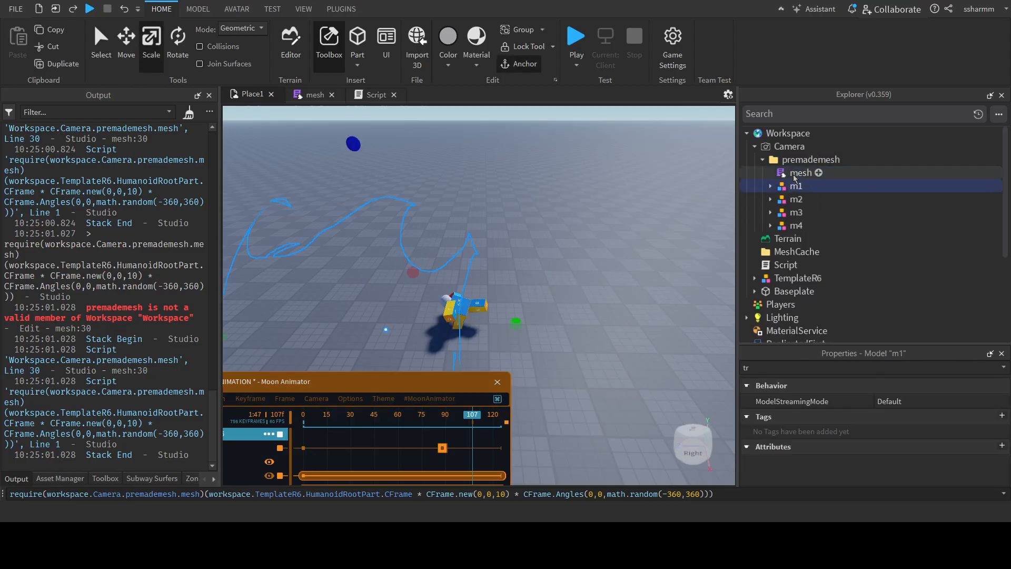
pyautogui.doubleClick(800, 173)
pyautogui.scroll(5, 535, 311)
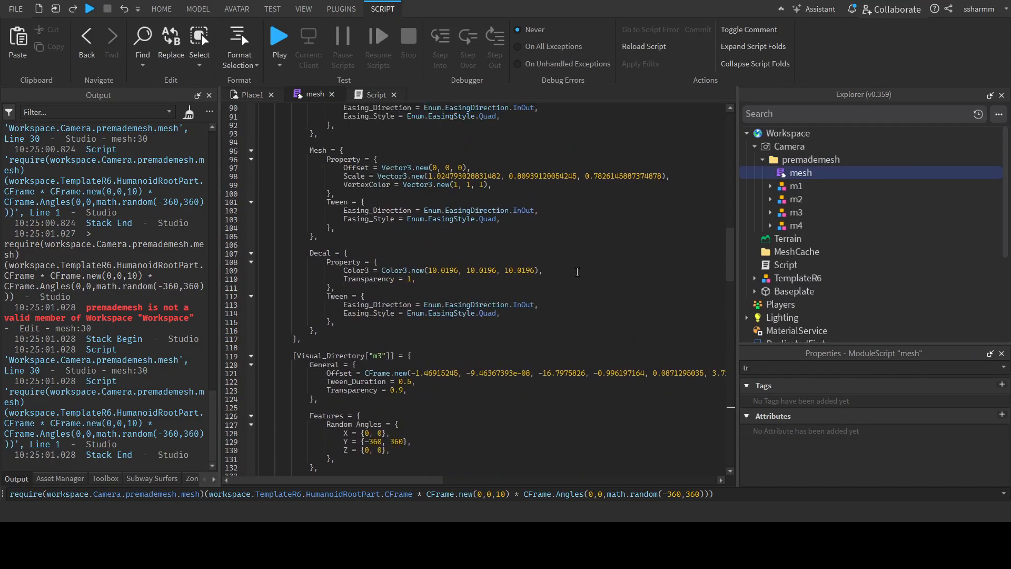
pyautogui.hotkey('ctrl', 'f')
pyautogui.write('space')
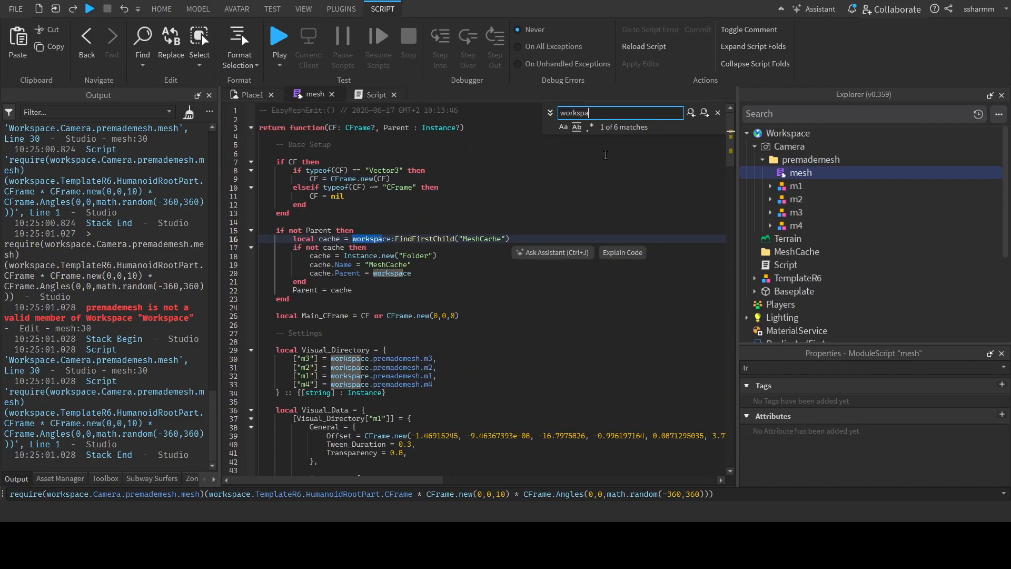
# Examine the Visual_Directory paths in the mesh module and close the search.
pyautogui.click(493, 290)
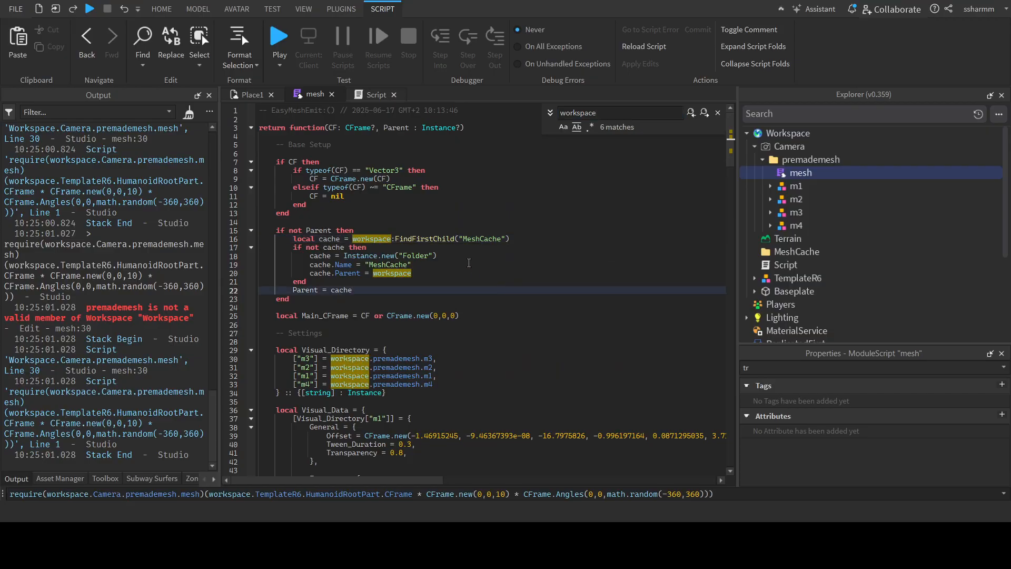
pyautogui.scroll(-3, 470, 269)
pyautogui.moveTo(454, 312); pyautogui.dragTo(274, 271)
pyautogui.click(544, 316)
pyautogui.click(718, 112)
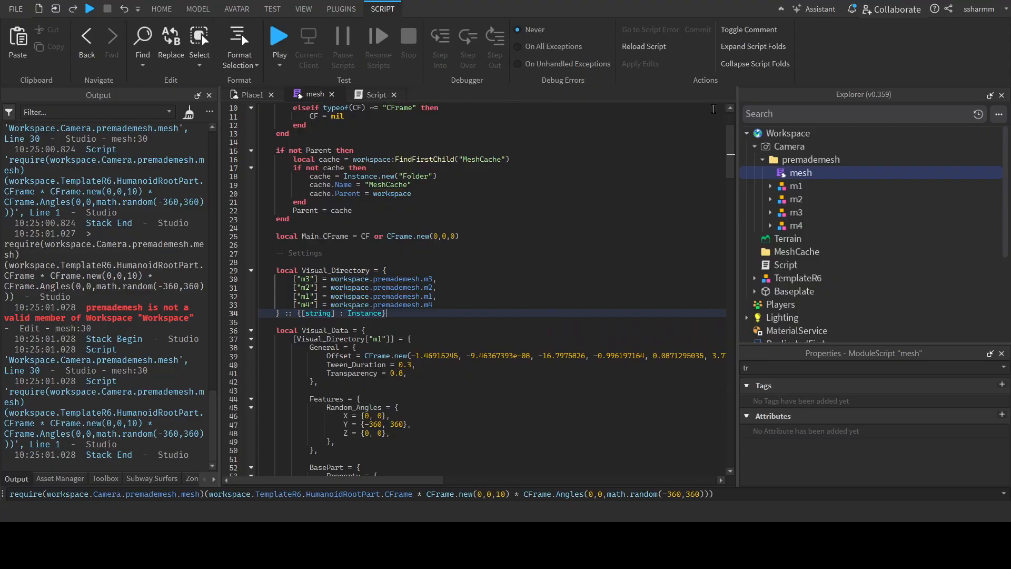
# Move the premademesh folder back from Camera into the Workspace and remove .Camera from the command's module path.
pyautogui.click(236, 98)
pyautogui.moveTo(787, 164); pyautogui.dragTo(779, 133)
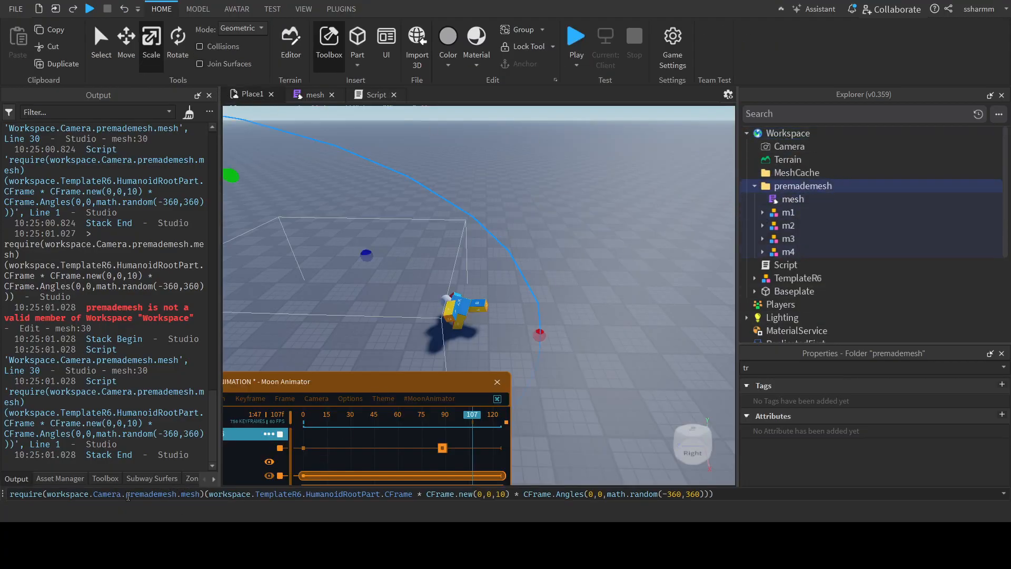
pyautogui.moveTo(123, 495); pyautogui.dragTo(90, 495)
pyautogui.press('BackSpace')
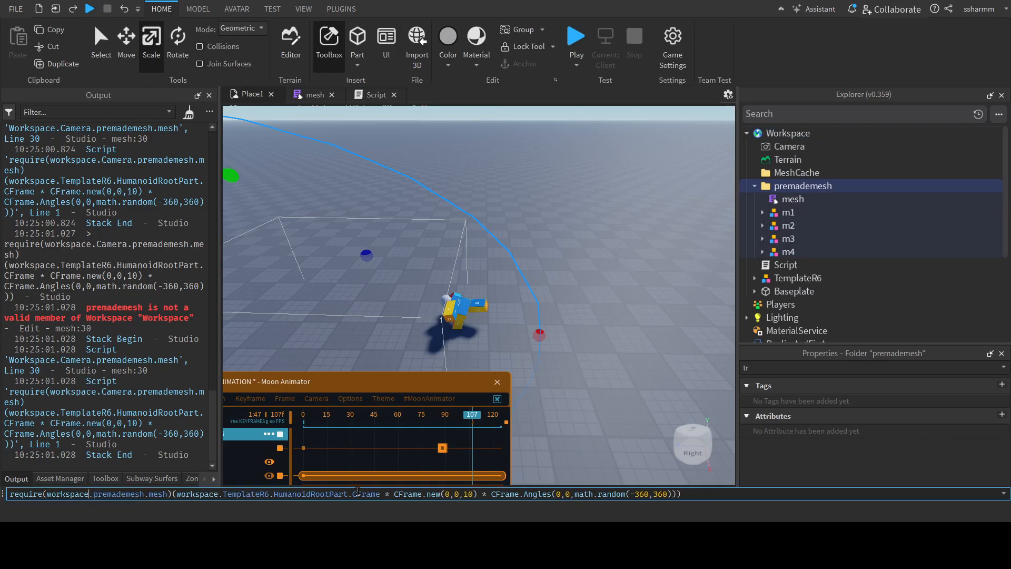
# Review the Visual_Directory table in the mesh module and run the workspace.premademesh.mesh command repeatedly.
pyautogui.doubleClick(793, 199)
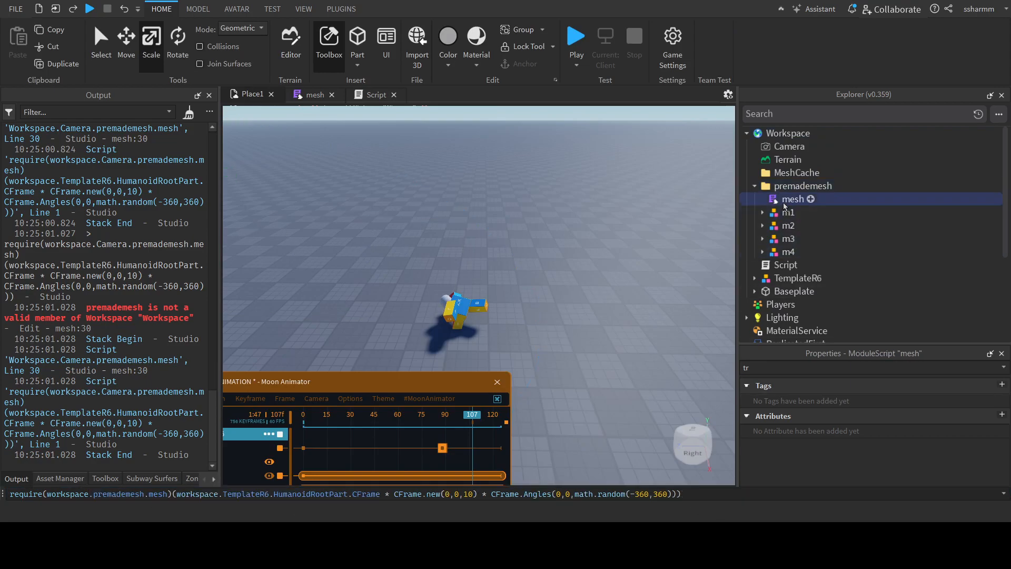
pyautogui.moveTo(455, 311); pyautogui.dragTo(276, 270)
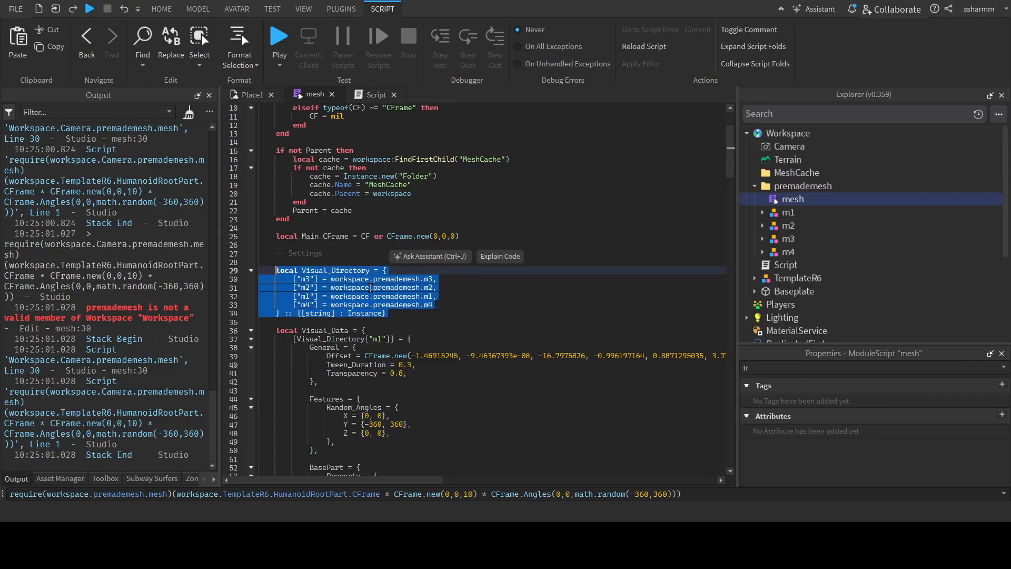
pyautogui.click(252, 99)
pyautogui.click(723, 495)
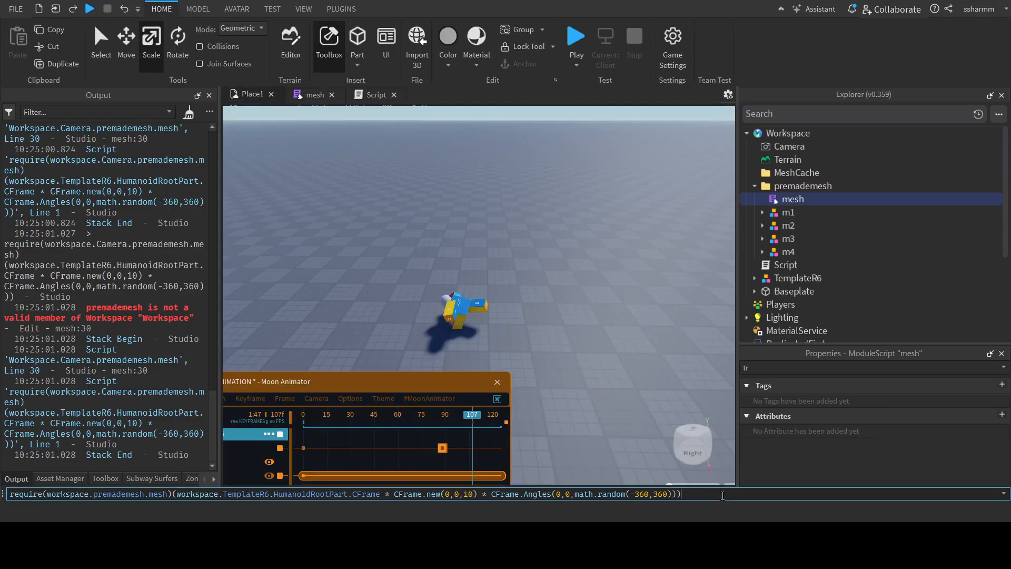
pyautogui.press('Return')
pyautogui.press('Return')
pyautogui.press('Return')
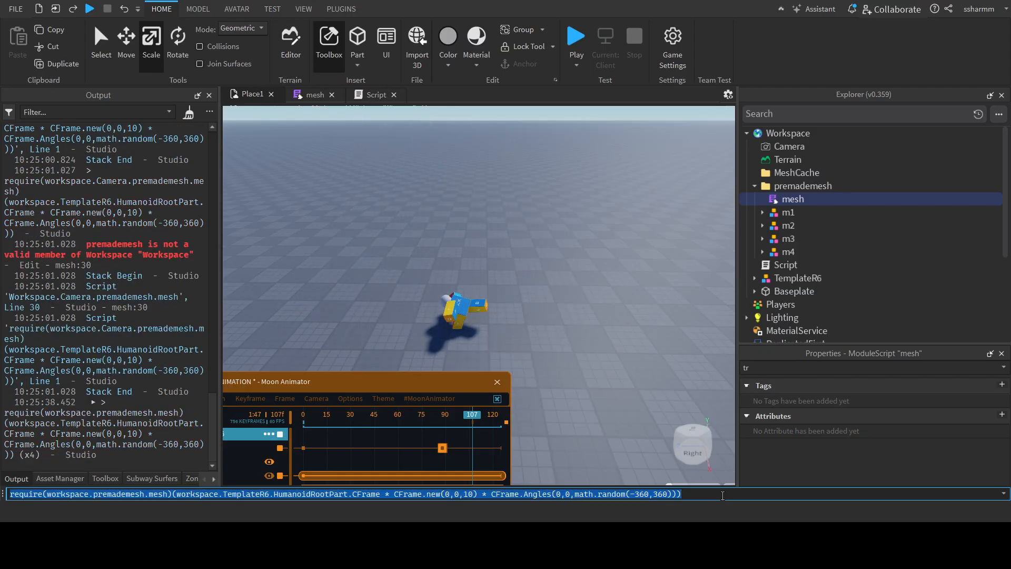
# Delete the code from the Base Setup comment through the Main_CFrame line in the mesh module.
pyautogui.doubleClick(788, 200)
pyautogui.moveTo(560, 441); pyautogui.dragTo(582, 101)
pyautogui.hotkey('ctrl', 'a')
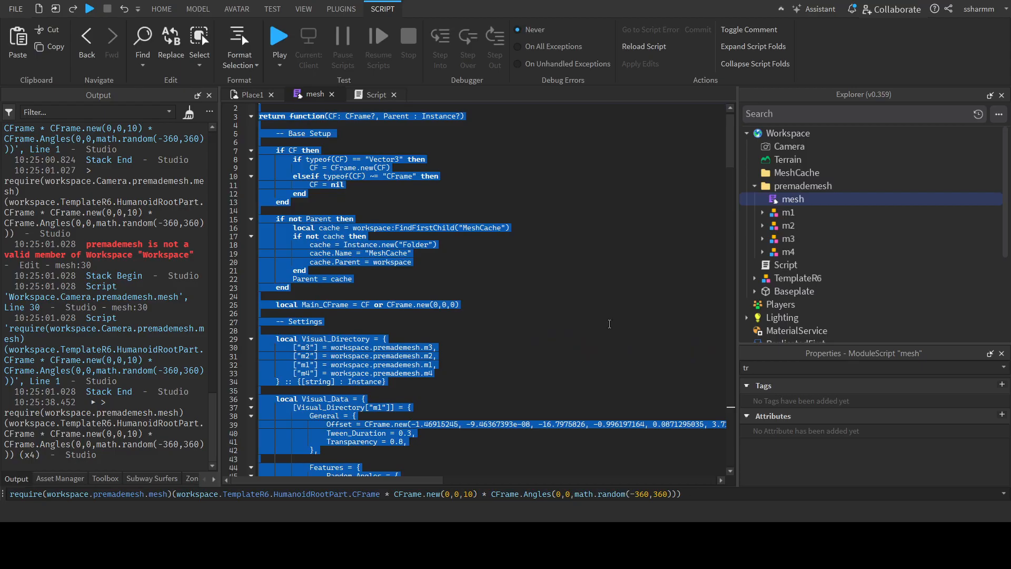
pyautogui.click(581, 313)
pyautogui.moveTo(548, 305); pyautogui.dragTo(268, 126)
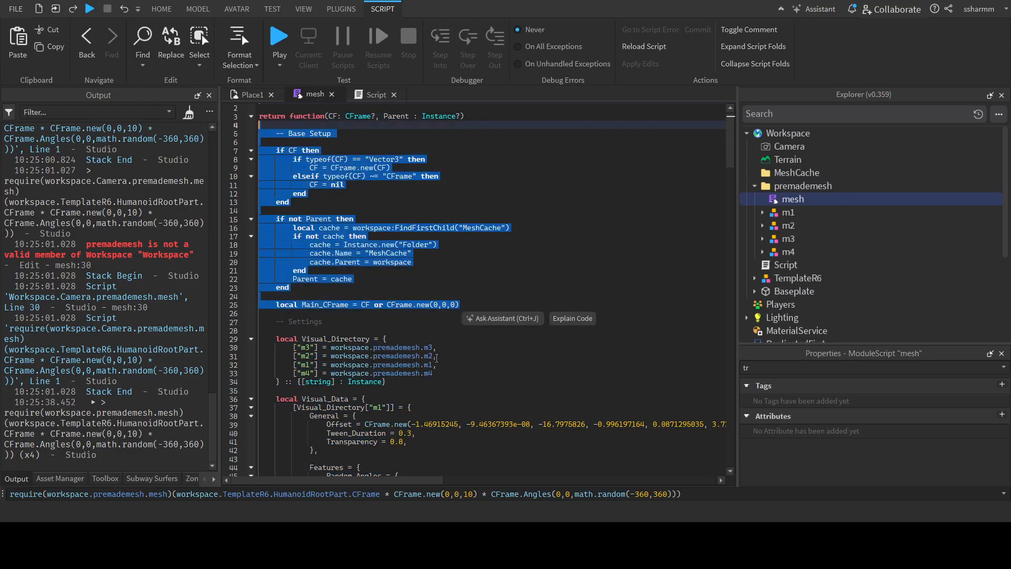
pyautogui.press('BackSpace')
# Run the require command again to test the trimmed mesh module.
pyautogui.click(248, 95)
pyautogui.click(742, 492)
pyautogui.press('Return')
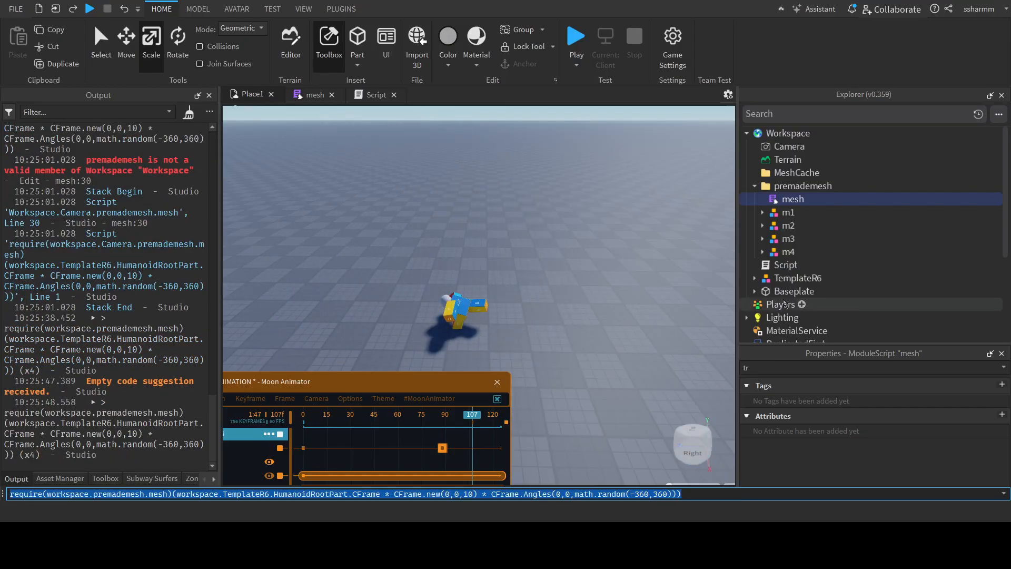
# Undo the deletion of the Base Setup code in the mesh module and rerun the require command.
pyautogui.doubleClick(793, 199)
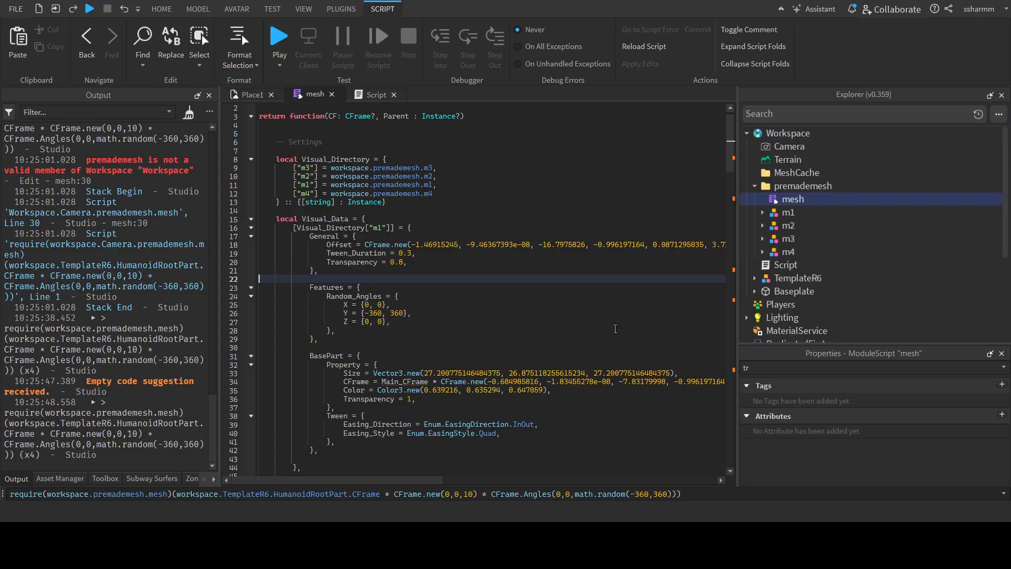
pyautogui.hotkey('ctrl', 'z')
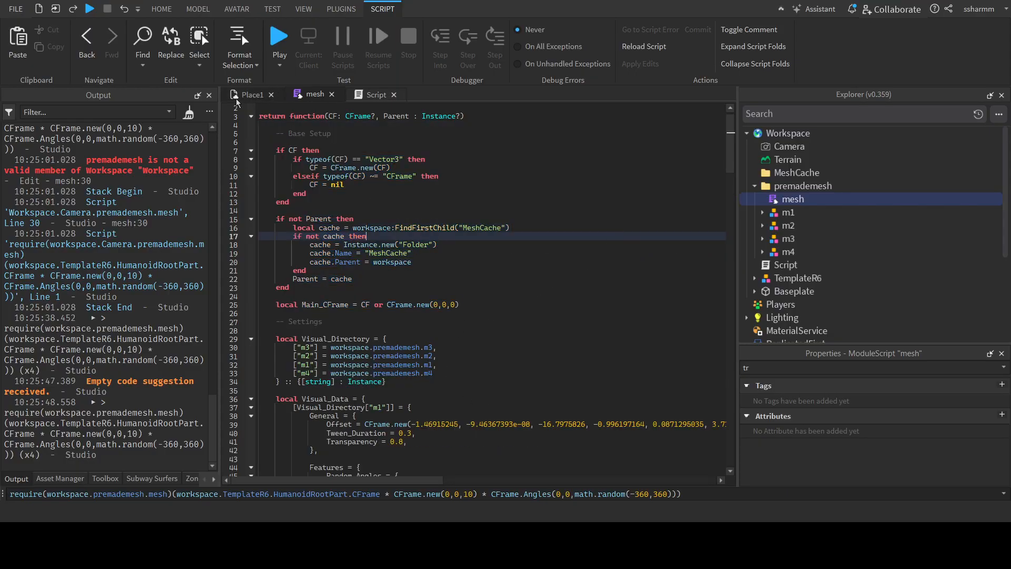
pyautogui.click(239, 99)
pyautogui.click(733, 490)
pyautogui.press('Return')
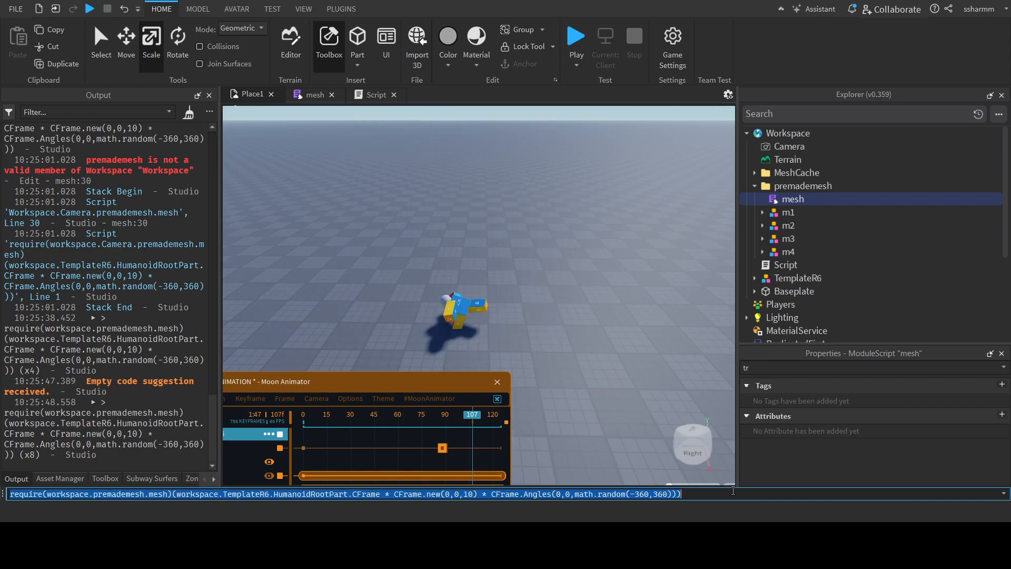
pyautogui.click(667, 399)
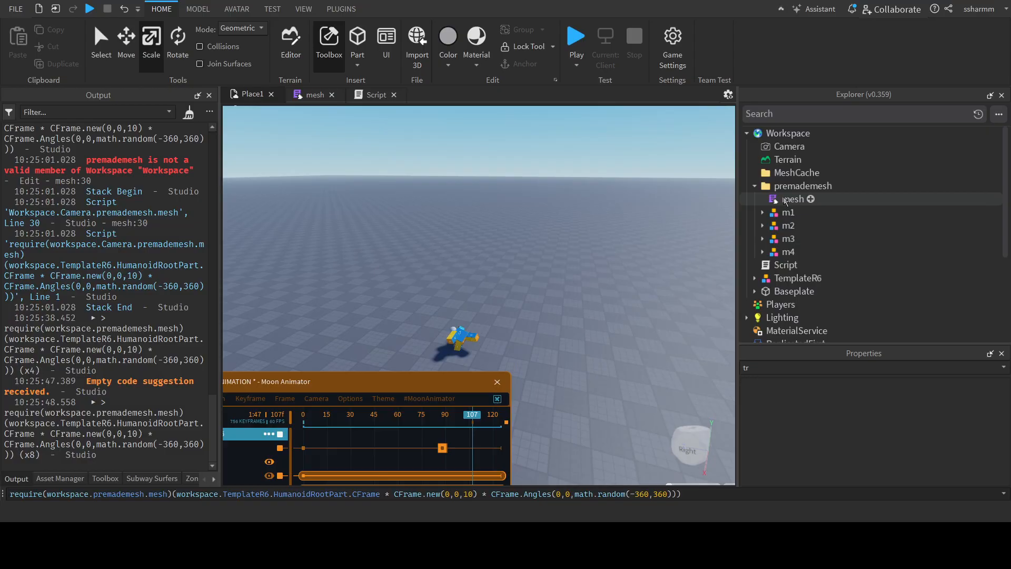
pyautogui.click(442, 383)
pyautogui.click(632, 395)
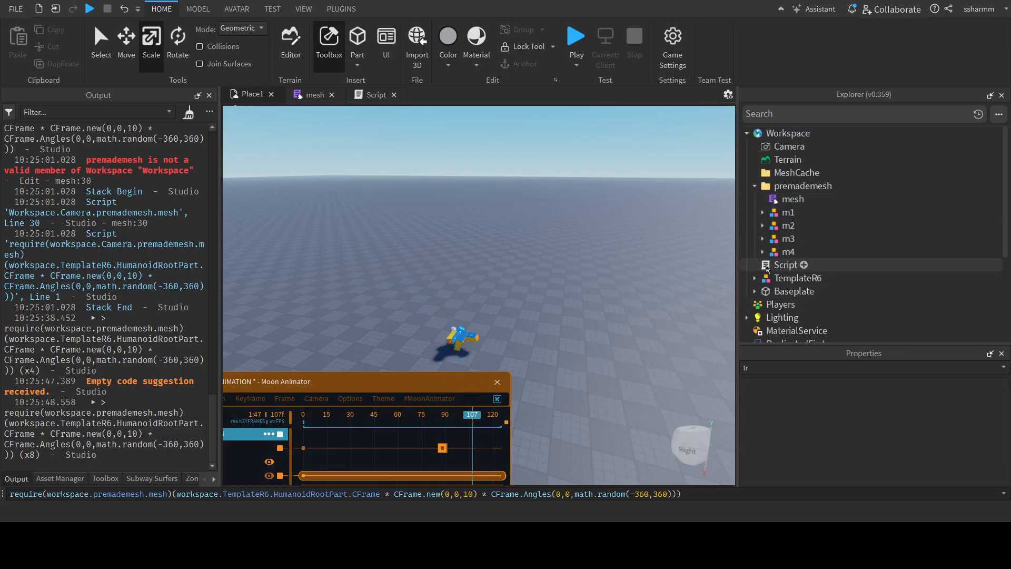
pyautogui.scroll(-5, 766, 268)
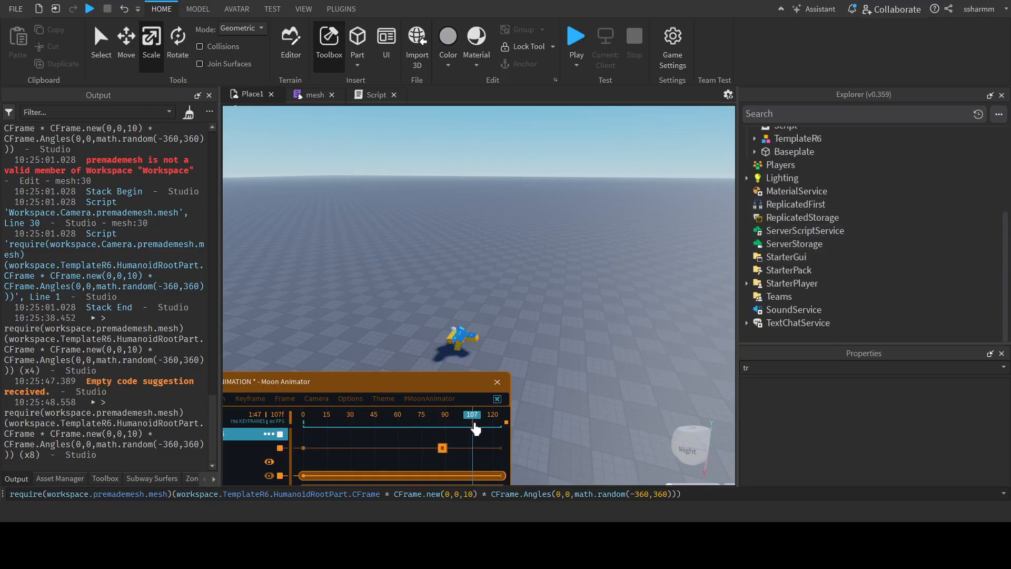
# Rewind the Moon Animator timeline to before the event keyframe and replay the animation while watching the TemplateR6 character.
pyautogui.click(442, 418)
pyautogui.moveTo(467, 420); pyautogui.dragTo(425, 427)
pyautogui.press('space')
pyautogui.moveTo(597, 369); pyautogui.dragTo(573, 373, button='right')
pyautogui.press('w')
pyautogui.press('space')
pyautogui.moveTo(505, 420)
pyautogui.mouseDown()
pyautogui.moveTo(431, 425)
pyautogui.moveTo(477, 437)
pyautogui.moveTo(507, 429)
pyautogui.mouseUp()
pyautogui.press('space')
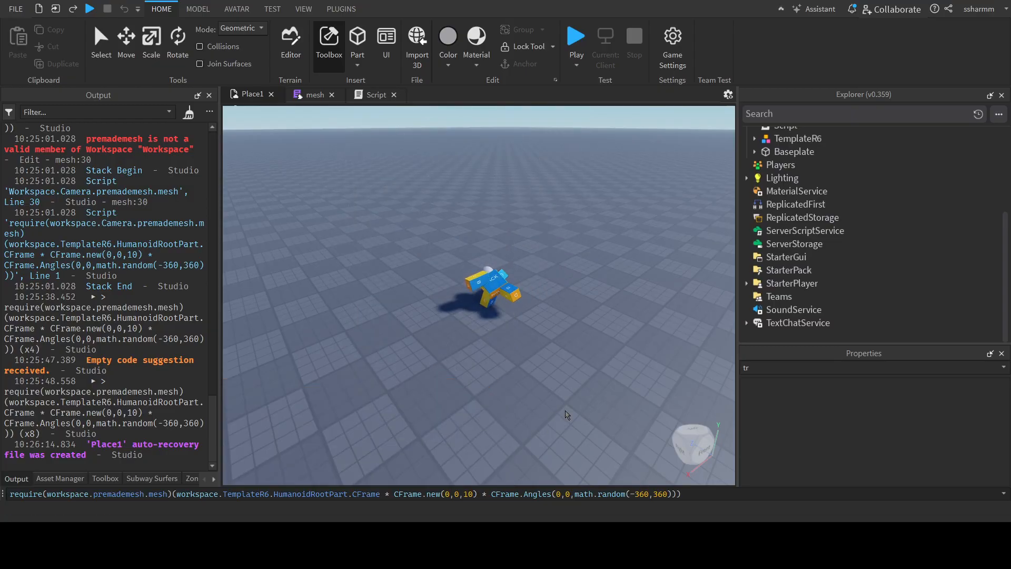